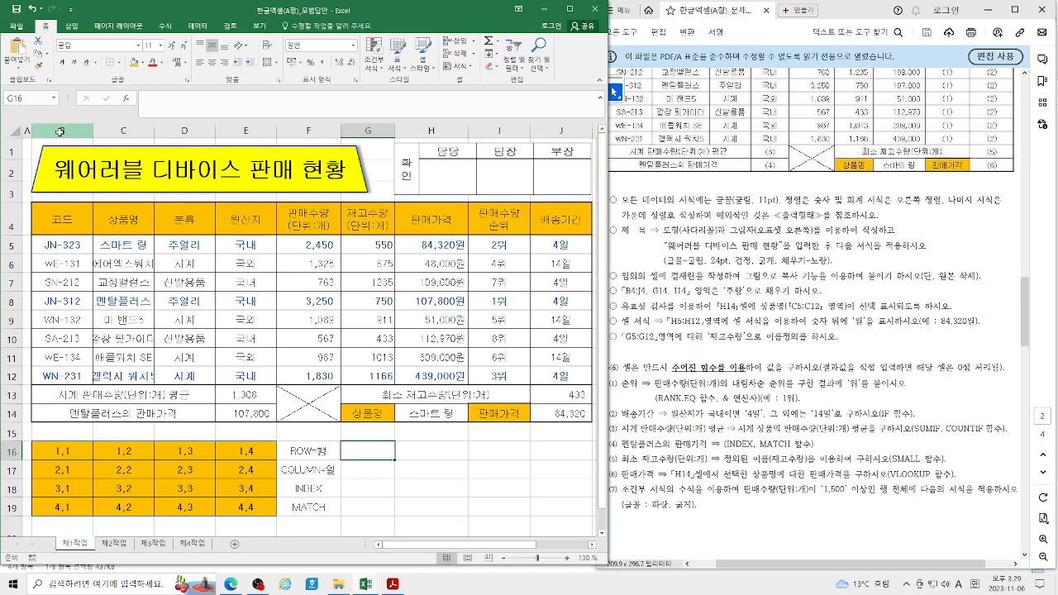
pyautogui.click(62, 131)
pyautogui.click(10, 340)
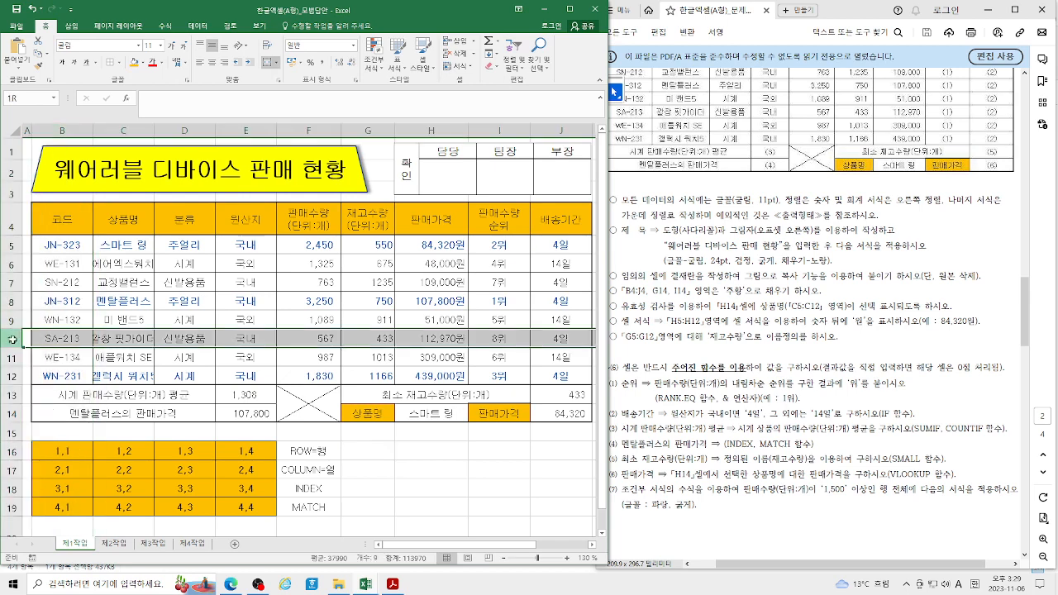
pyautogui.click(50, 451)
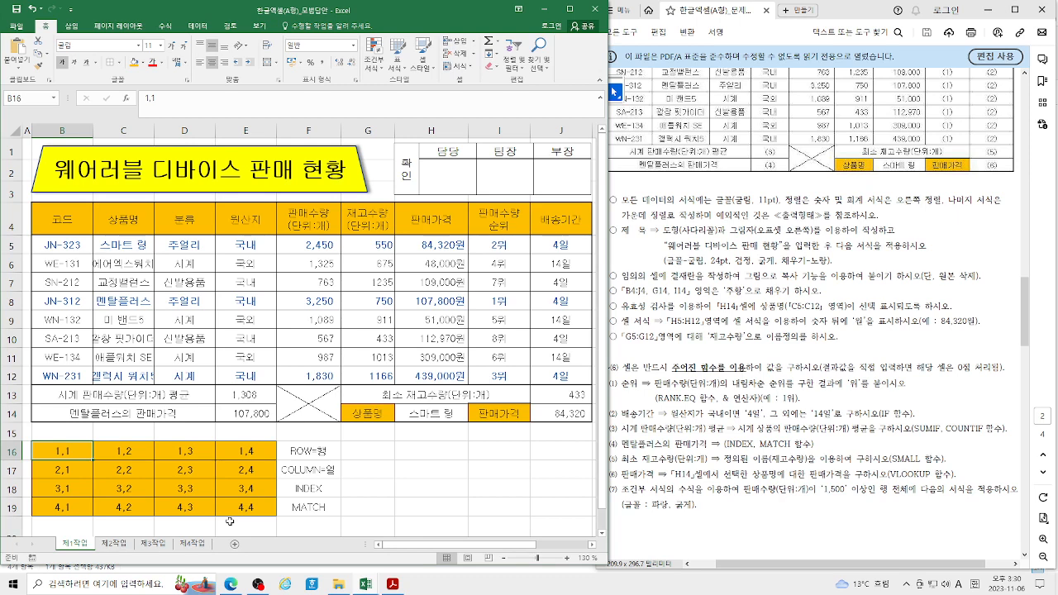
pyautogui.click(126, 472)
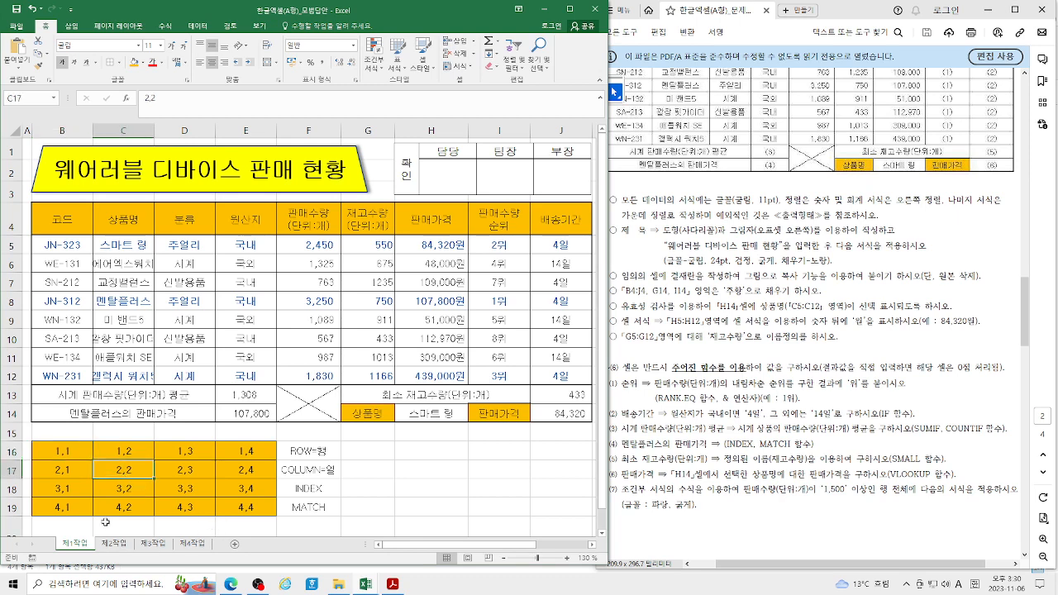
pyautogui.click(123, 489)
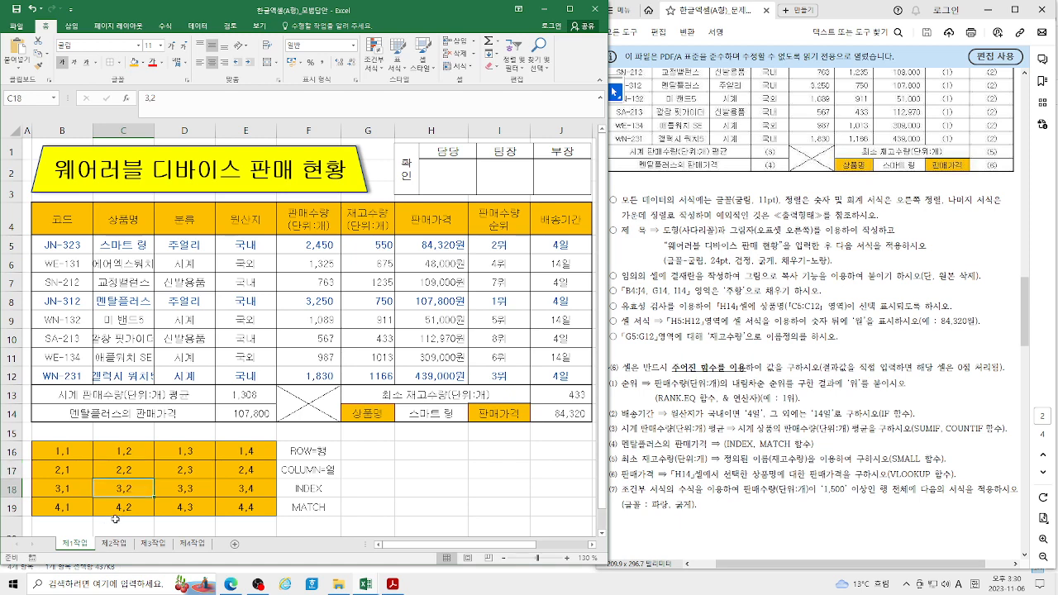
# Step: Enter an INDEX function in cell G18 using the array,row_num,column_num form, with array B16:E19, row number 3 and column number 4
pyautogui.click(367, 487)
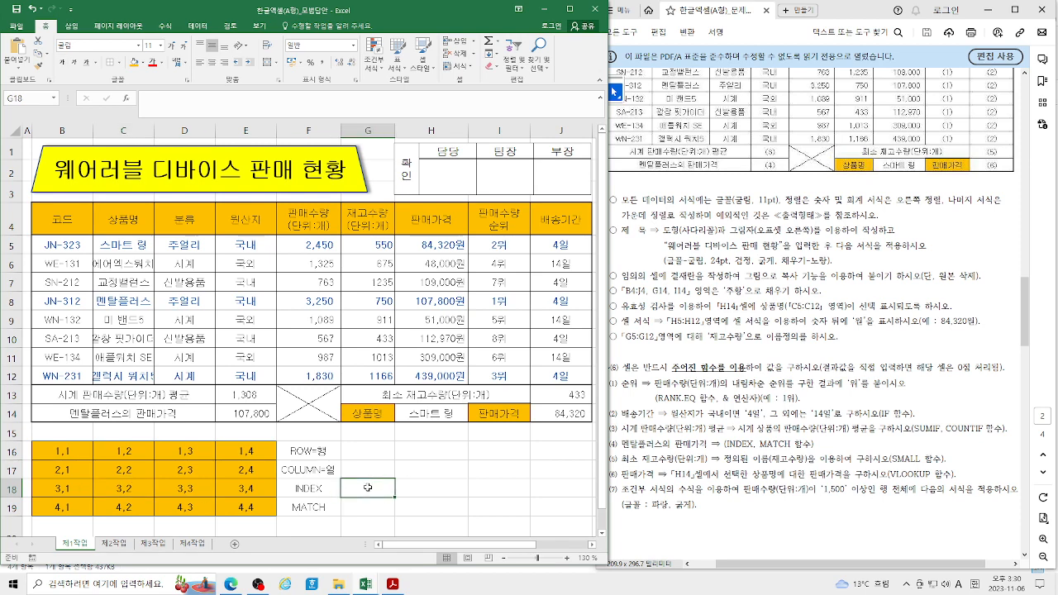
pyautogui.write('=')
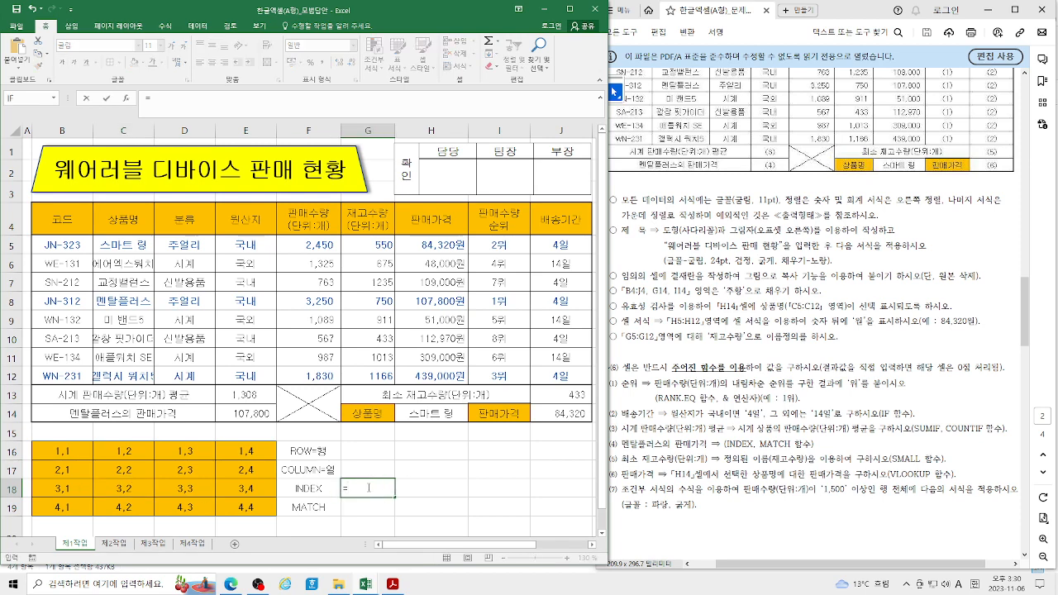
pyautogui.write('IN')
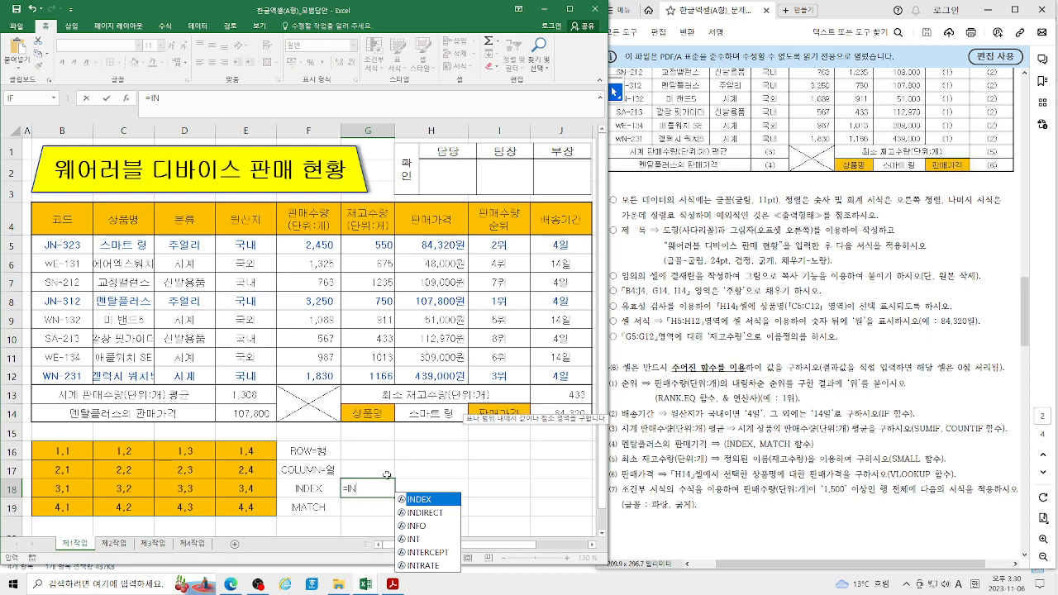
pyautogui.doubleClick(426, 500)
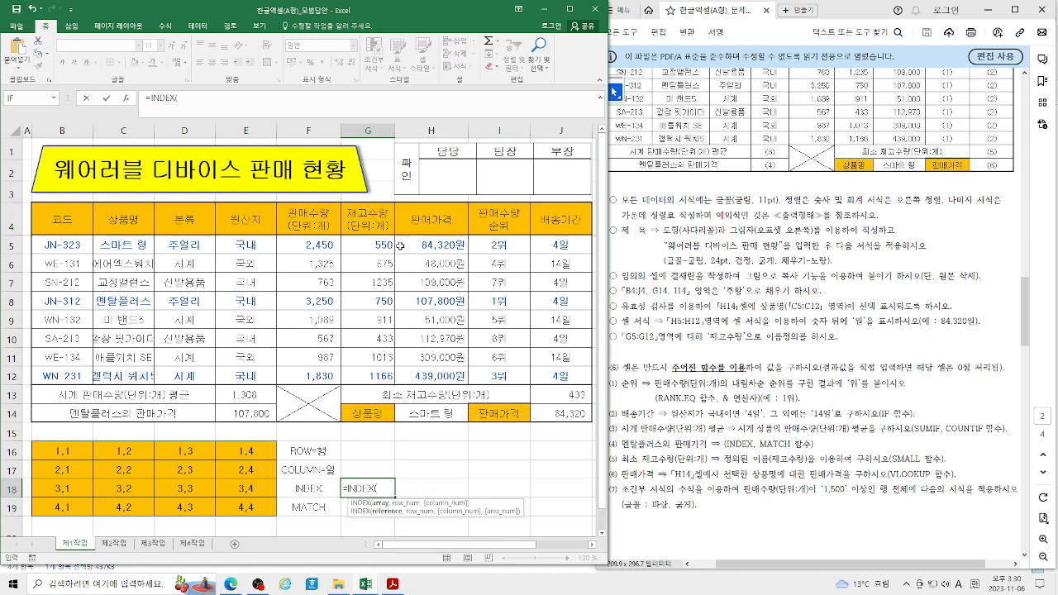
pyautogui.click(125, 97)
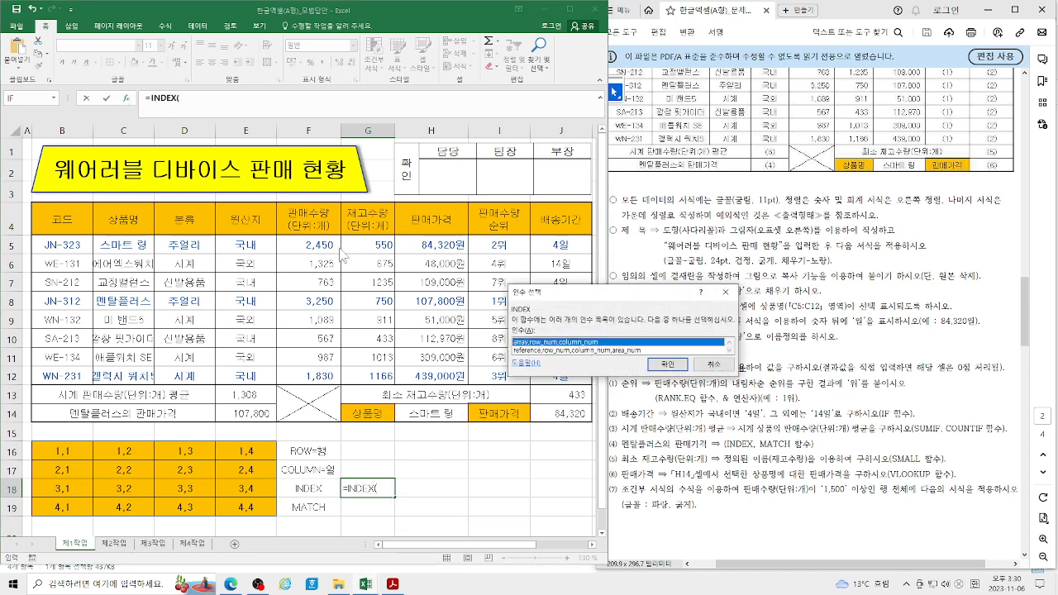
pyautogui.moveTo(620, 299); pyautogui.dragTo(458, 285)
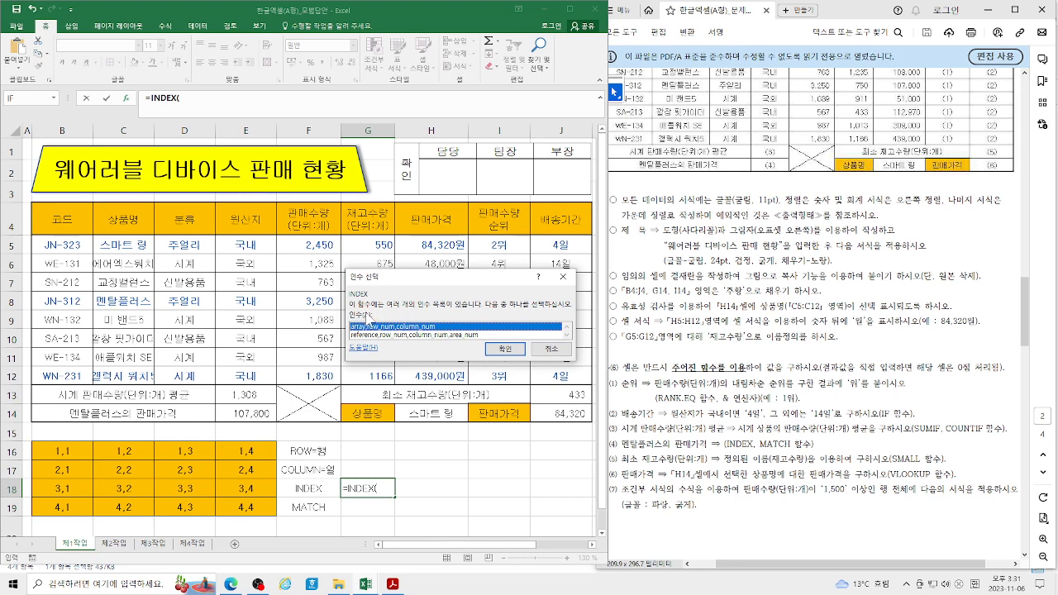
pyautogui.click(506, 350)
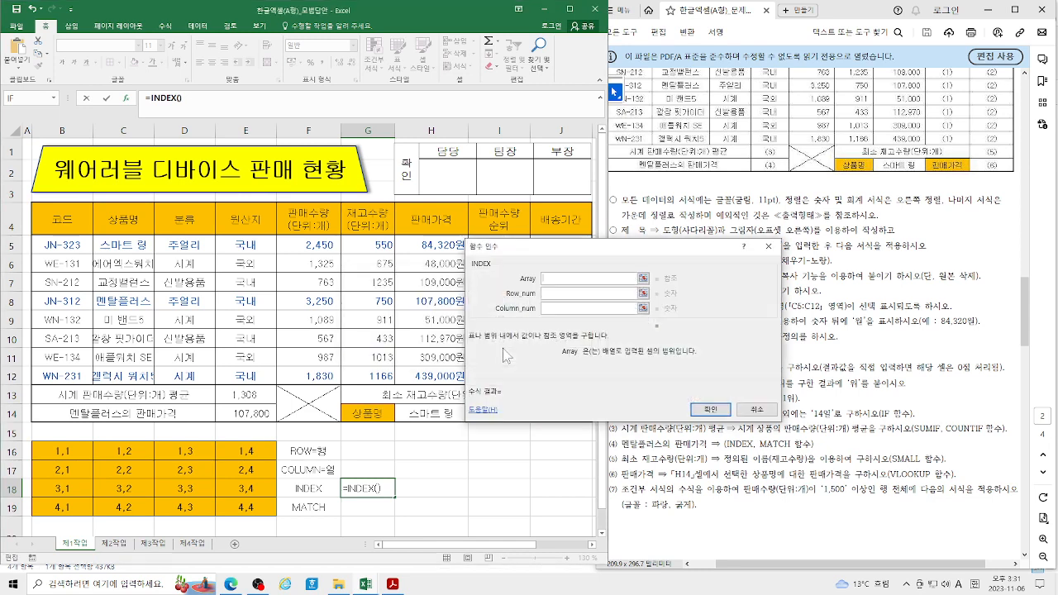
pyautogui.click(50, 447)
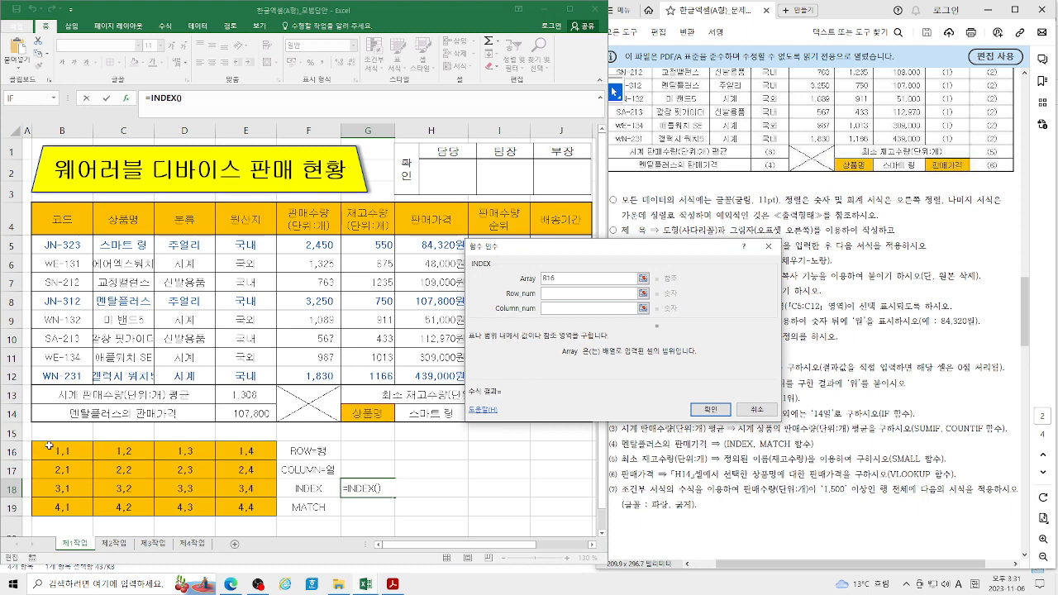
pyautogui.moveTo(49, 446); pyautogui.dragTo(261, 506)
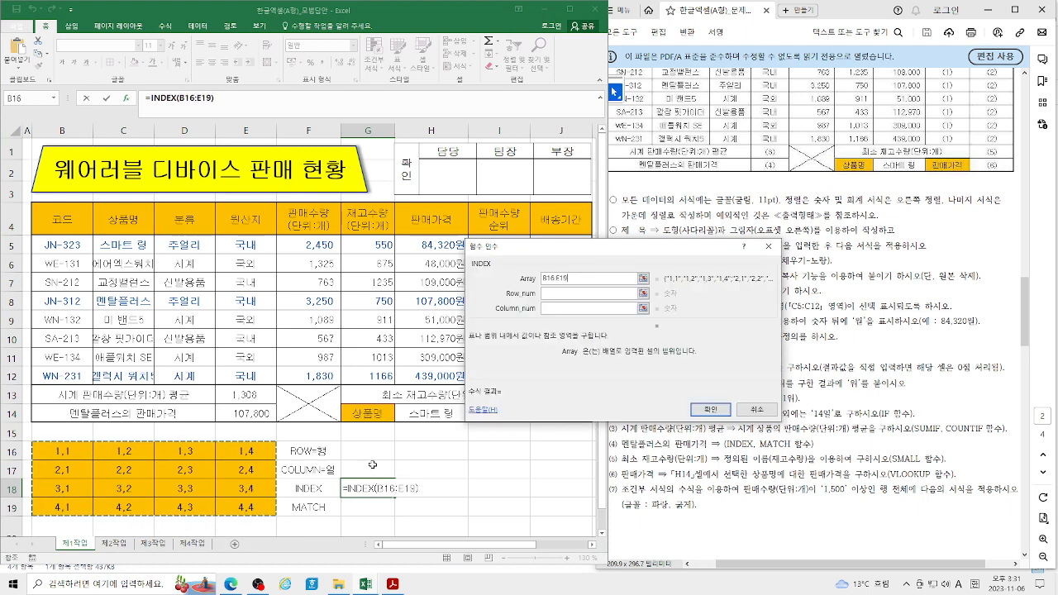
pyautogui.press('Tab')
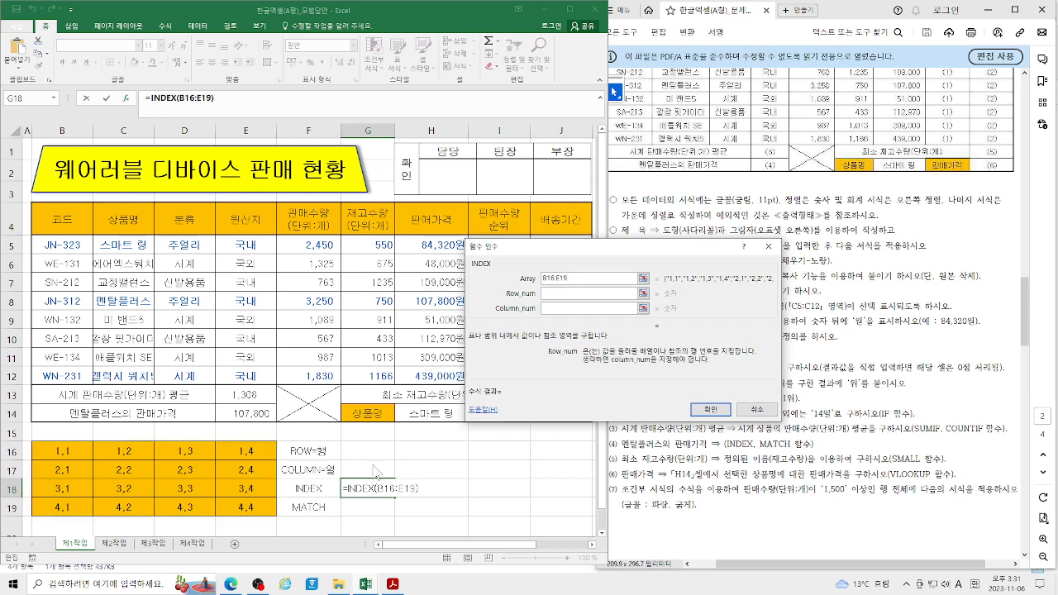
pyautogui.write('3')
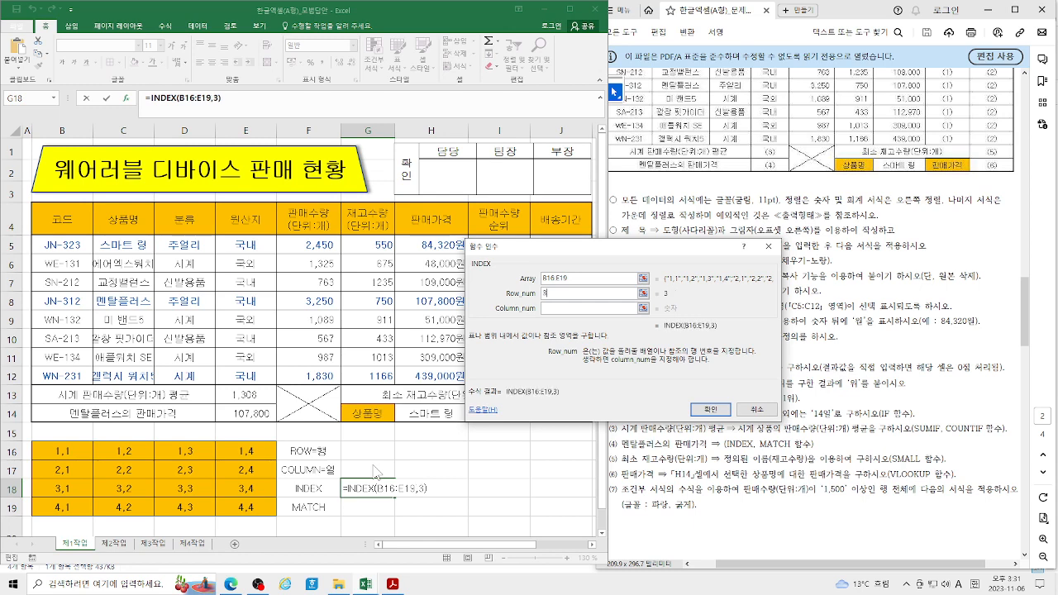
pyautogui.press('Tab')
pyautogui.write('4')
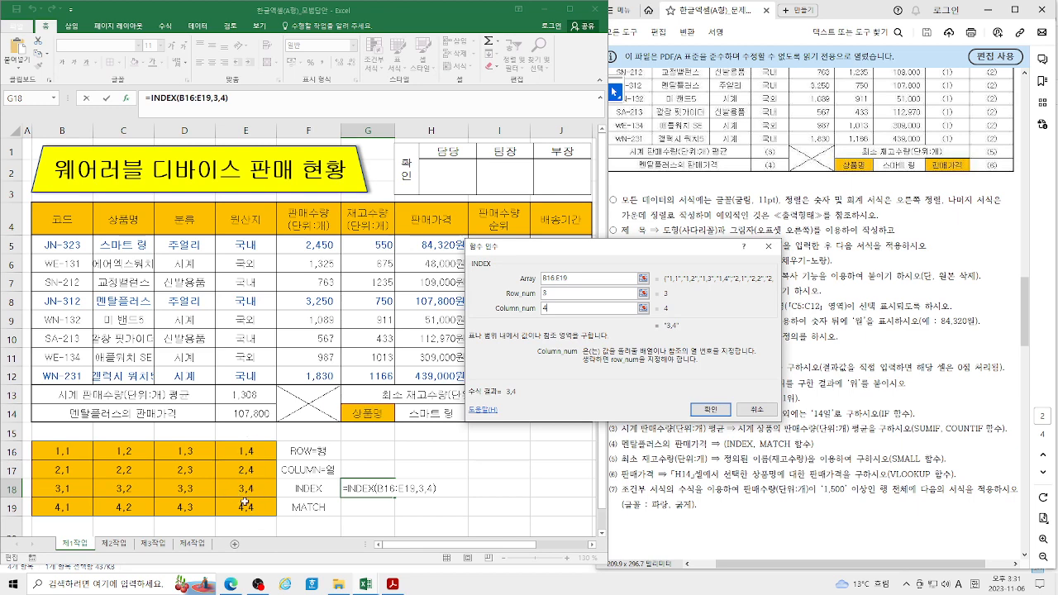
pyautogui.click(711, 409)
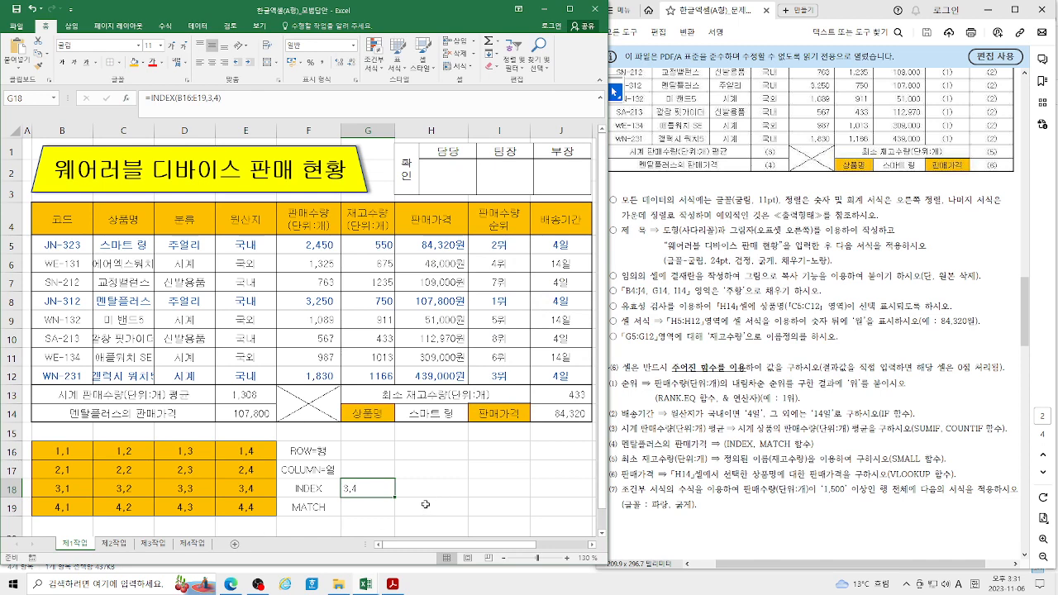
# Step: Replace the formula in G18 with an array-form INDEX function using array B16:E19, row number 2 and column number 4
pyautogui.write('=IN')
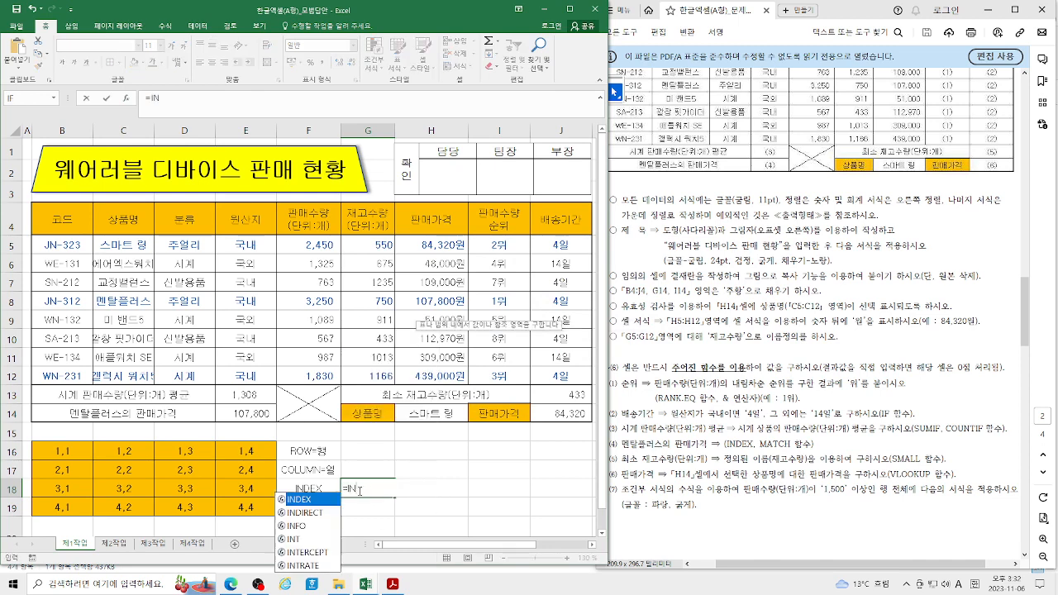
pyautogui.doubleClick(308, 499)
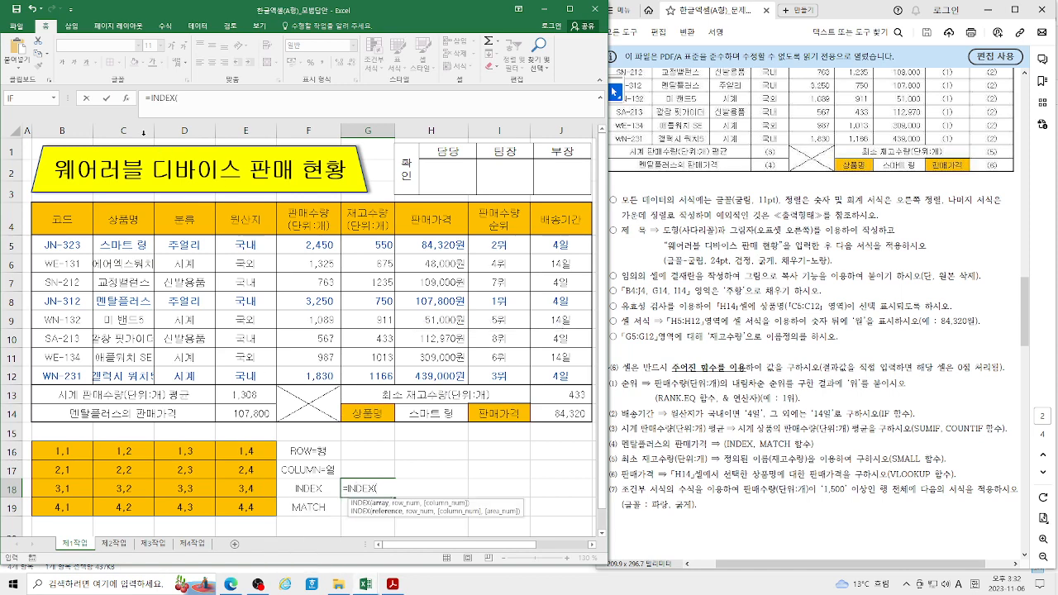
pyautogui.click(129, 97)
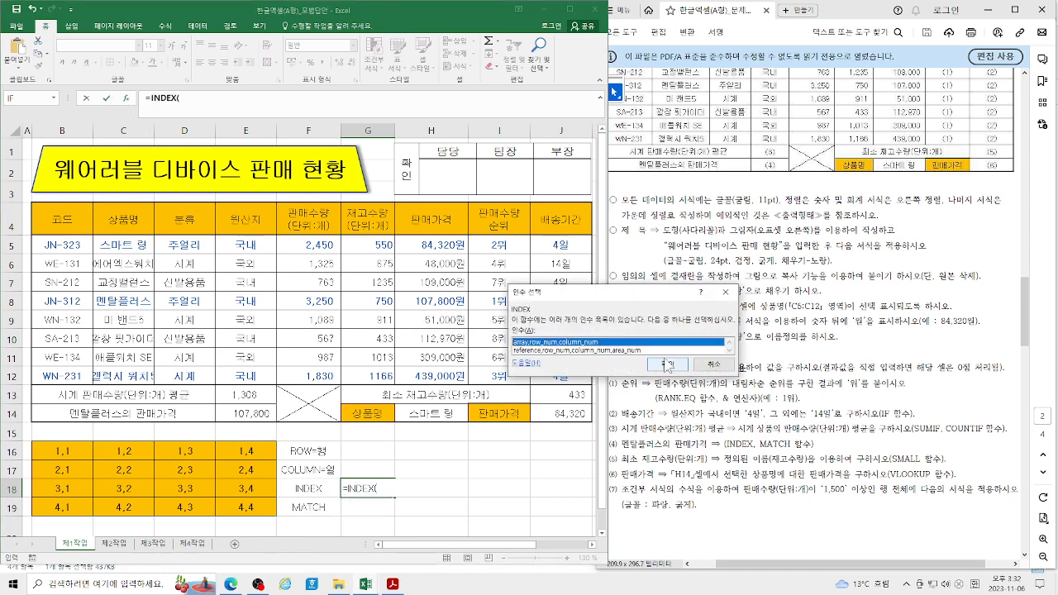
pyautogui.click(668, 365)
pyautogui.moveTo(51, 450); pyautogui.dragTo(248, 506)
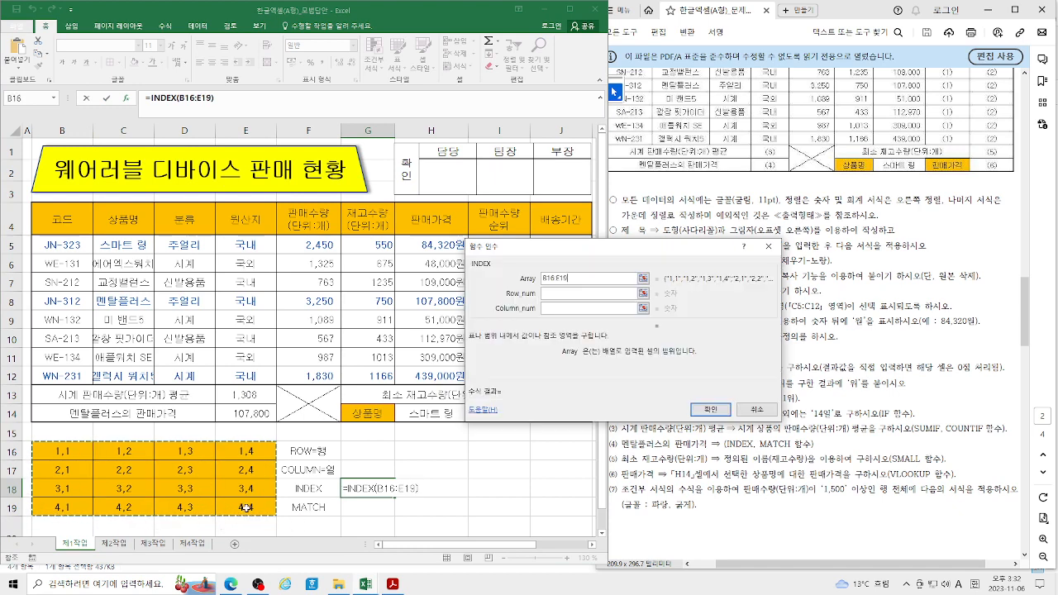
pyautogui.click(573, 294)
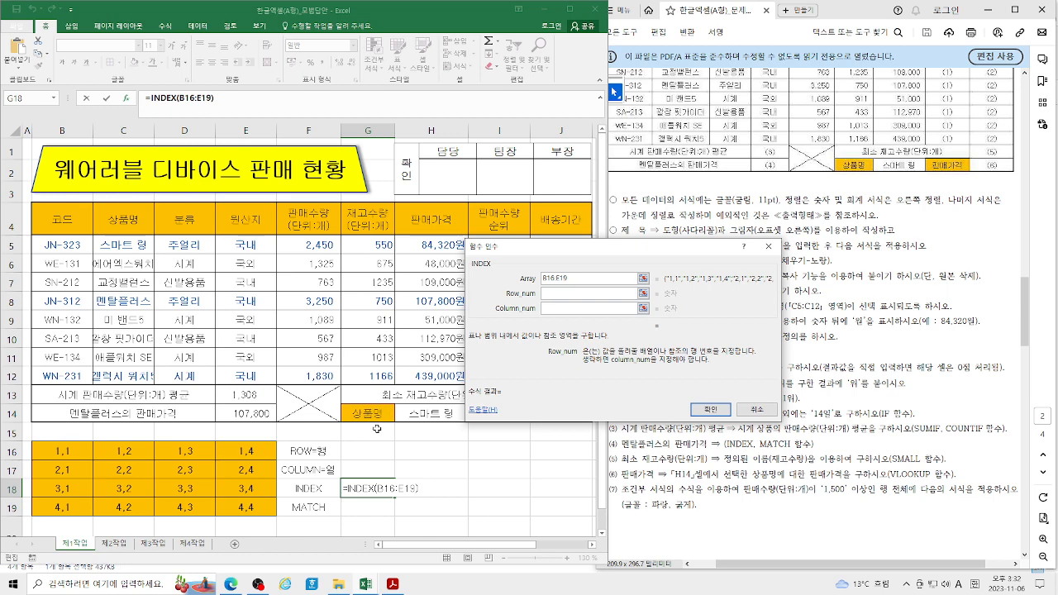
pyautogui.write('2')
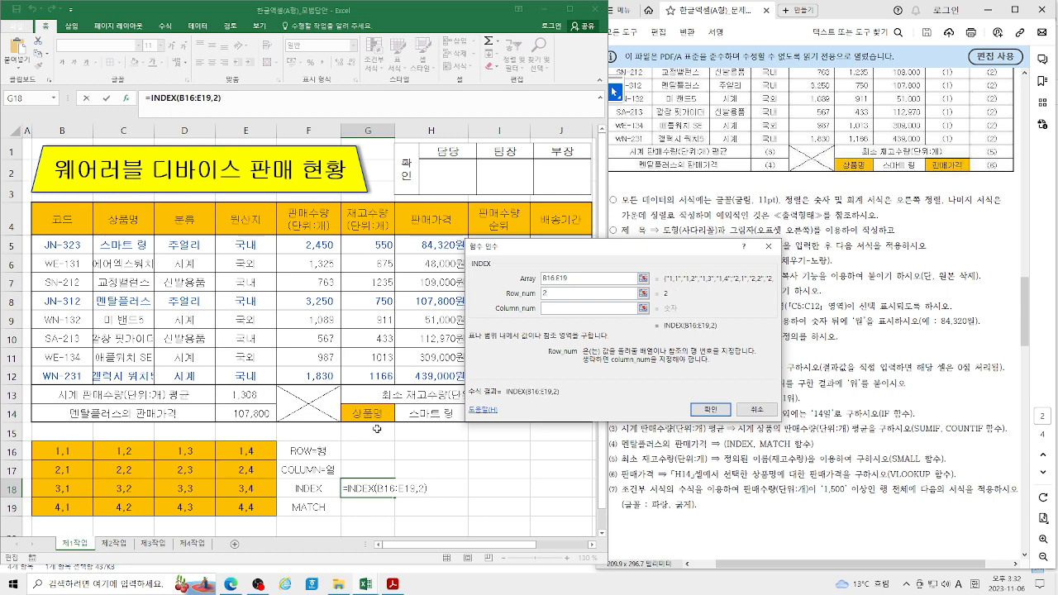
pyautogui.click(583, 308)
pyautogui.write('4')
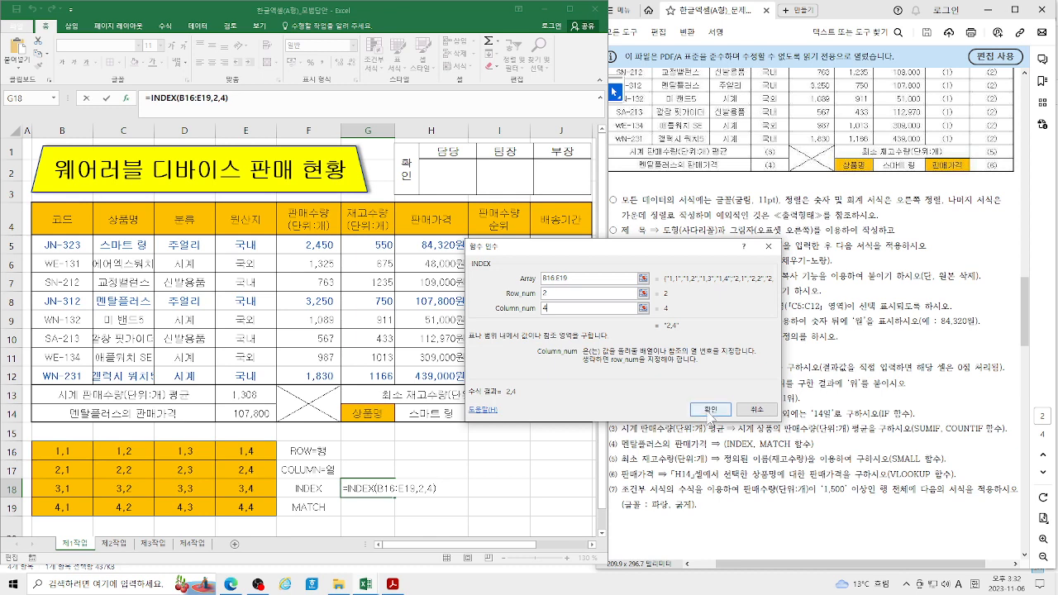
pyautogui.click(711, 409)
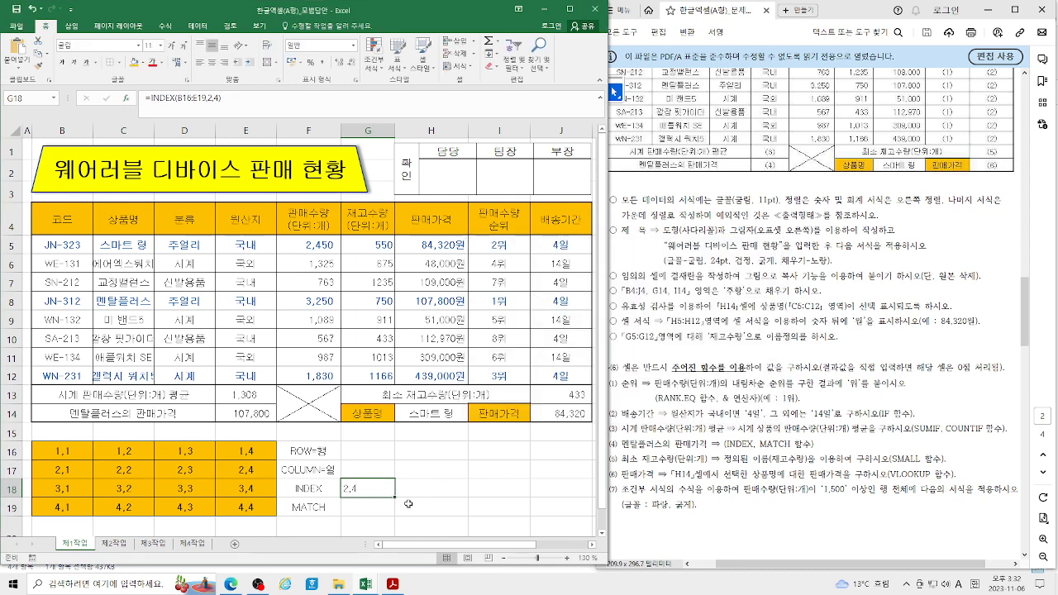
# Step: Enter an array-form INDEX function in cell H18 with the single-column array E16:E19 and row number 2, leaving the column number empty
pyautogui.click(426, 491)
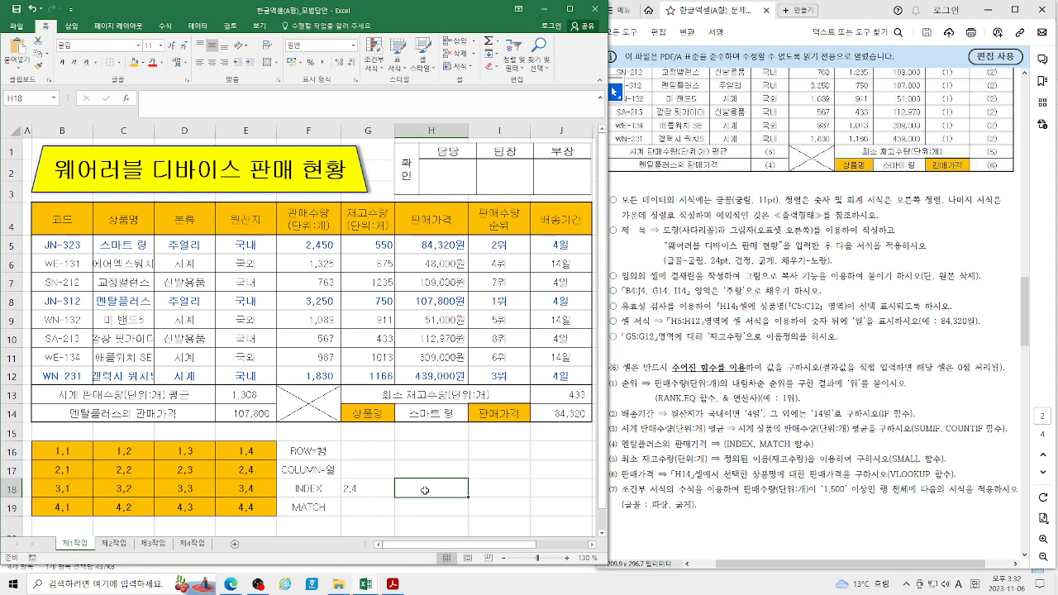
pyautogui.write('=')
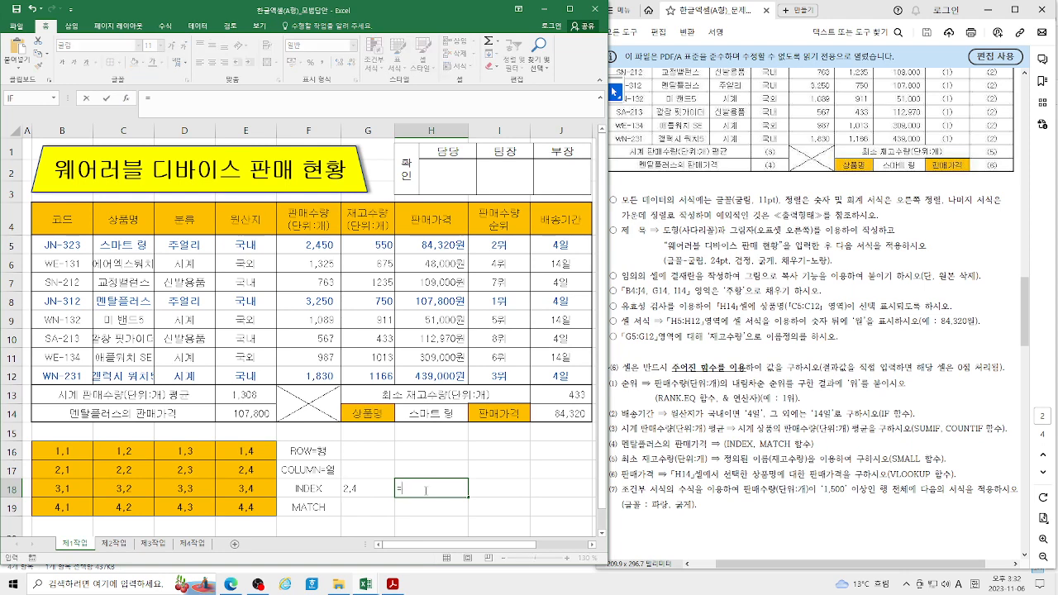
pyautogui.write('IM')
pyautogui.press('BackSpace')
pyautogui.write('N')
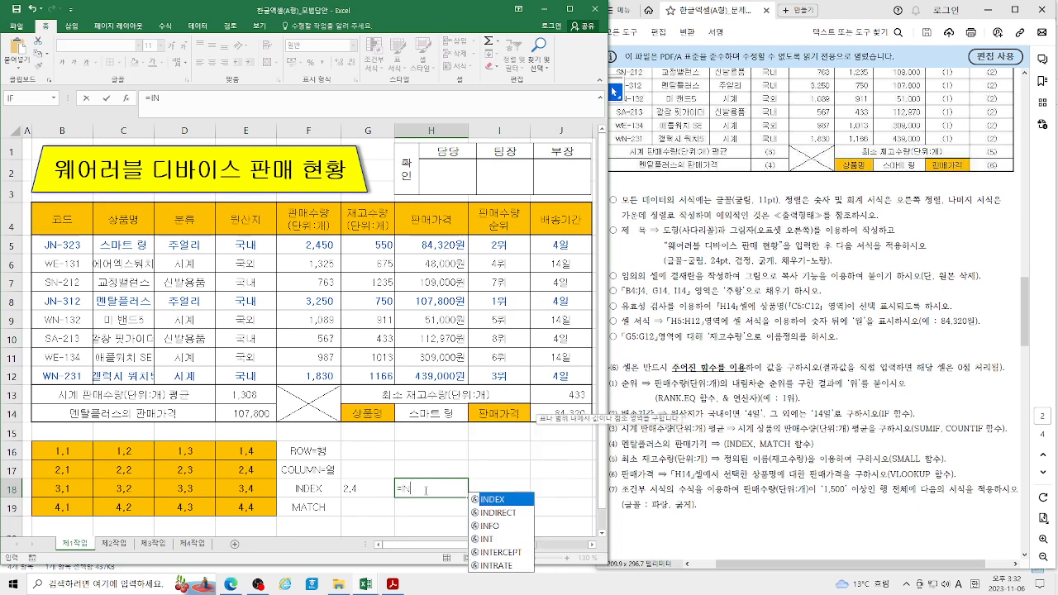
pyautogui.doubleClick(500, 499)
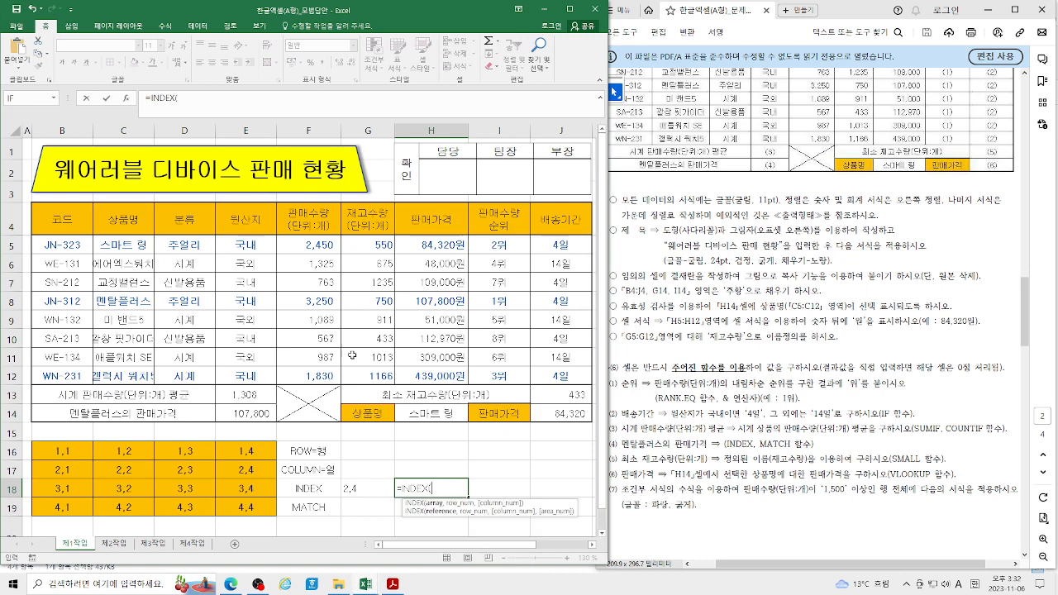
pyautogui.click(125, 98)
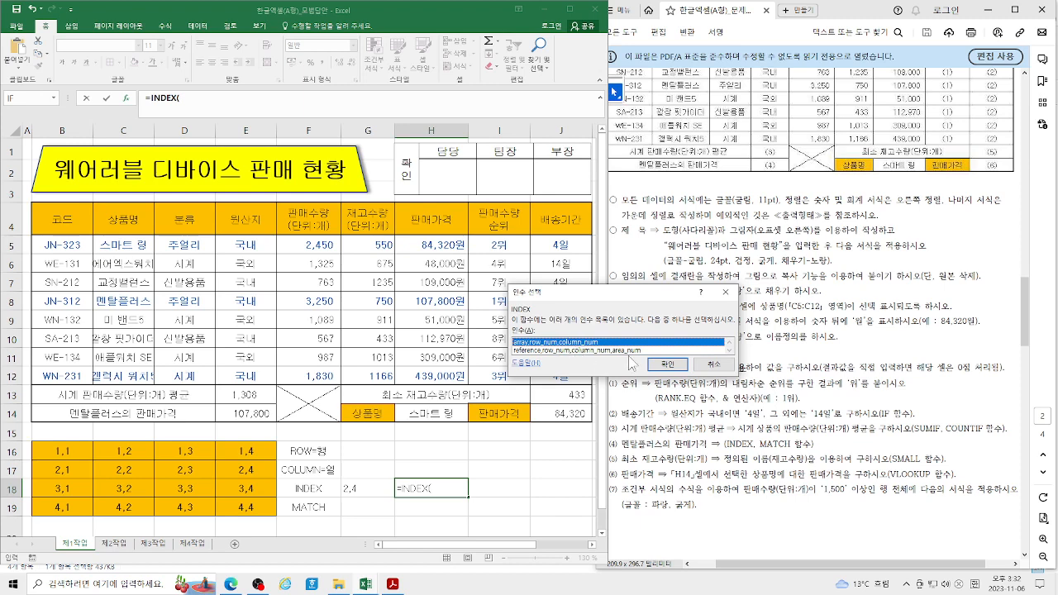
pyautogui.click(668, 365)
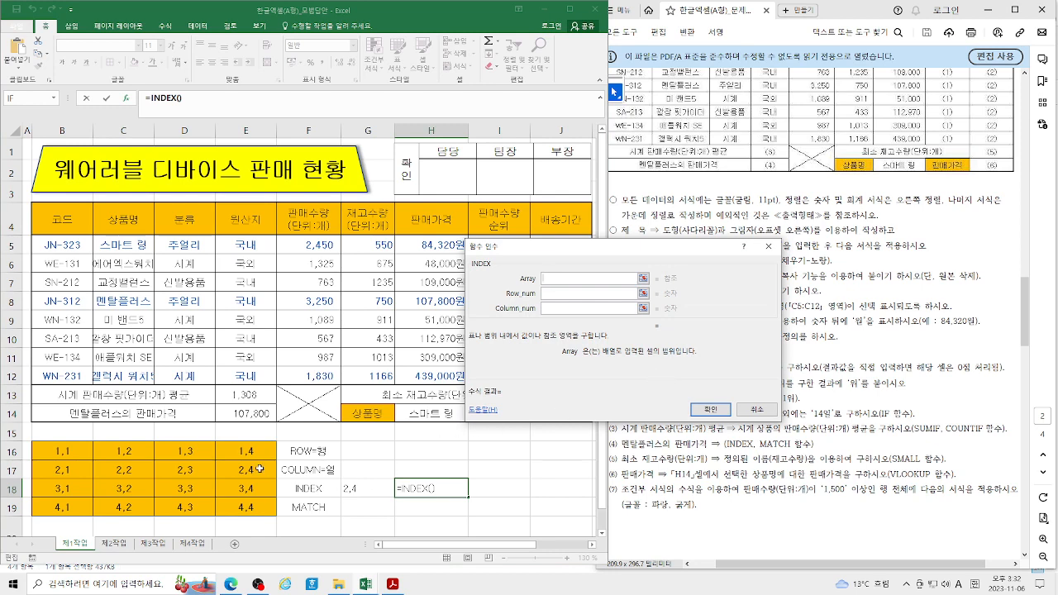
pyautogui.moveTo(252, 452); pyautogui.dragTo(243, 506)
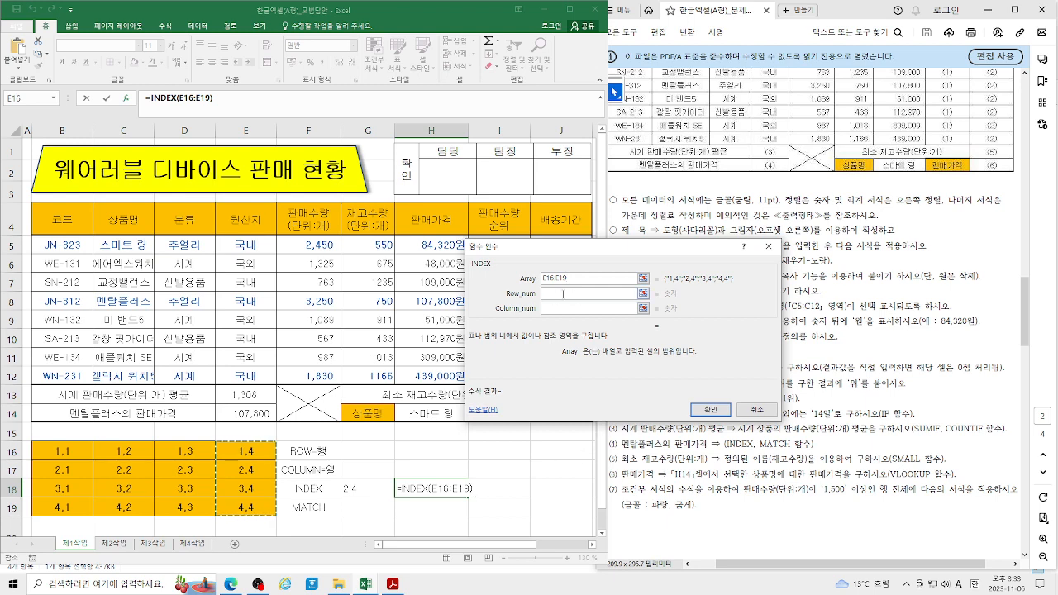
pyautogui.click(564, 293)
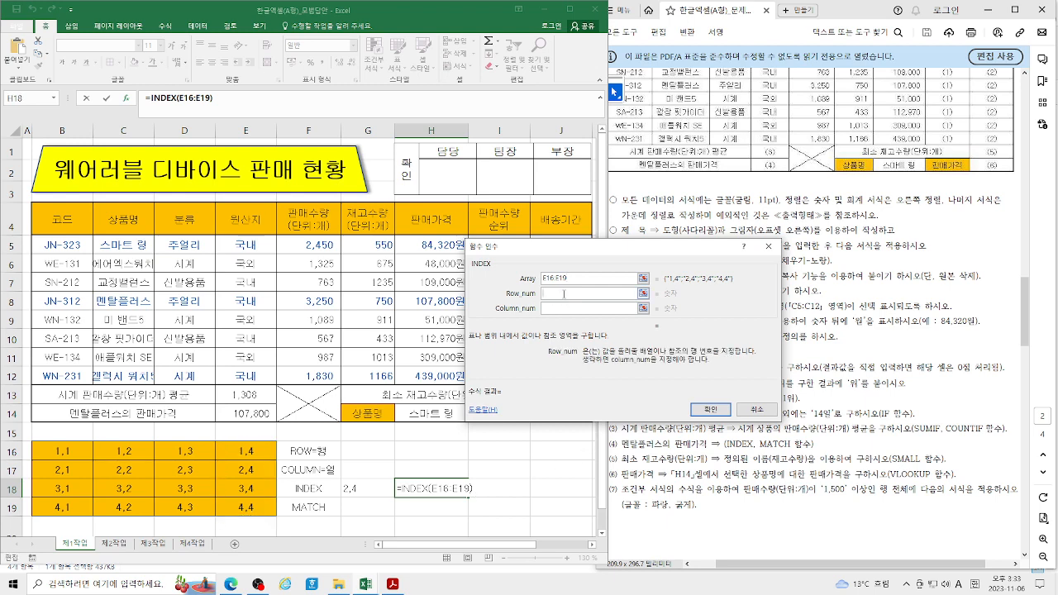
pyautogui.write('2')
pyautogui.click(709, 410)
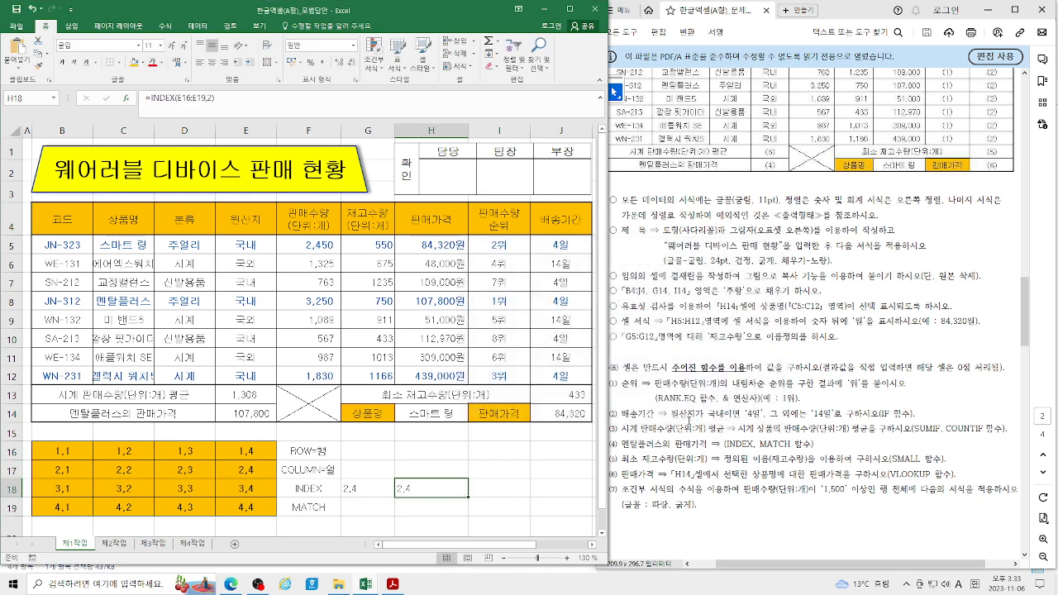
pyautogui.click(362, 488)
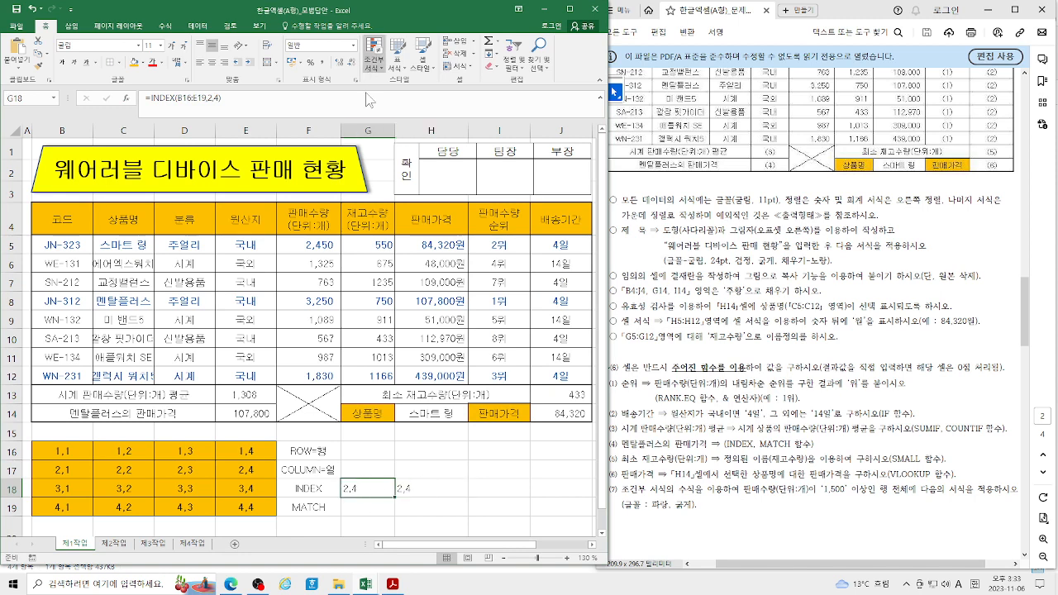
# Step: Review the array-form function arguments of the INDEX formula in cell G18 and keep them
pyautogui.click(130, 101)
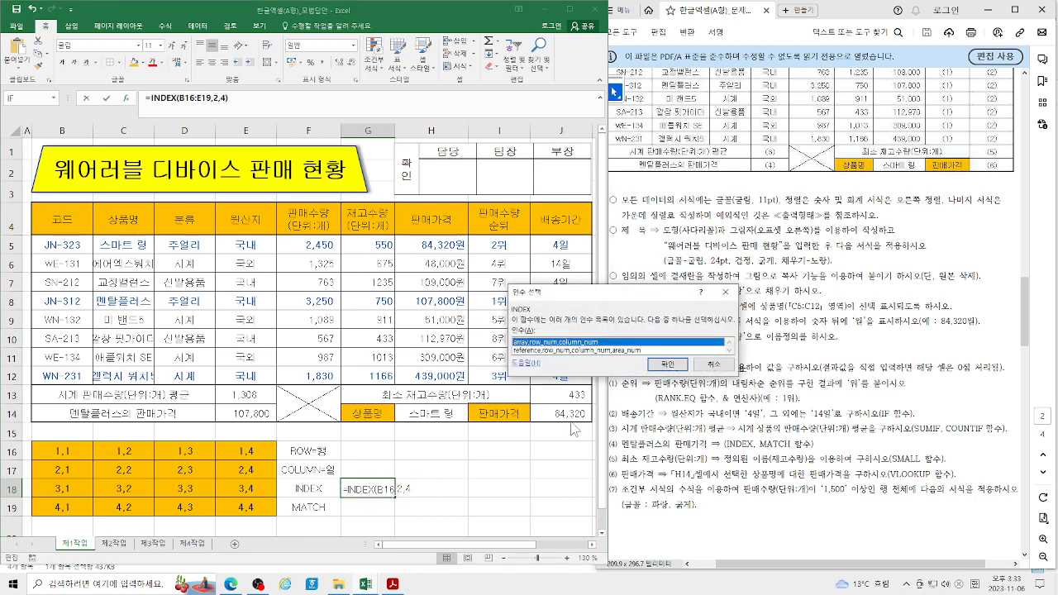
pyautogui.click(665, 369)
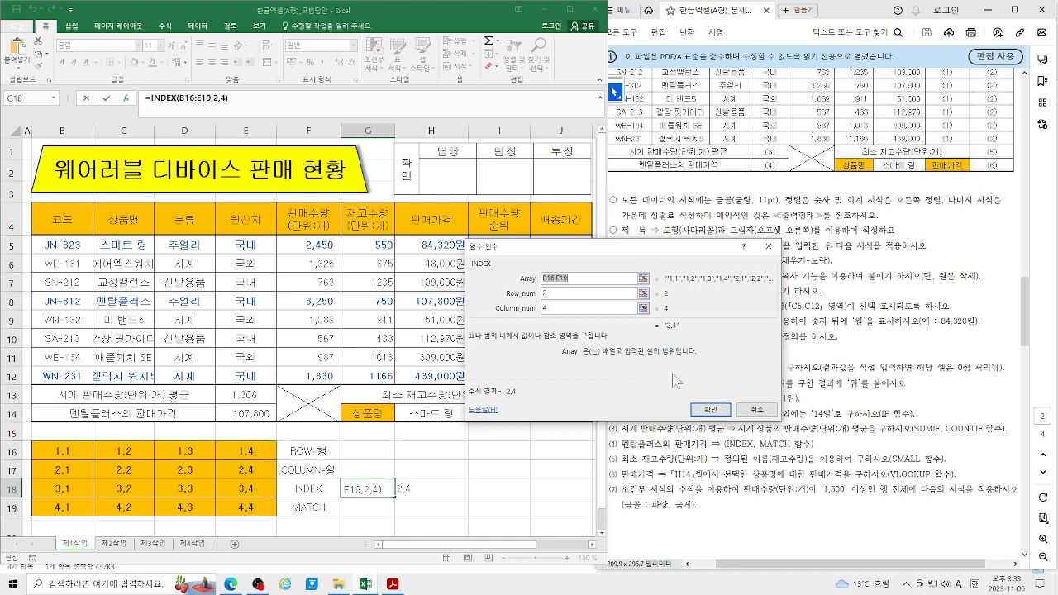
pyautogui.click(713, 410)
# Step: Preview an array-form INDEX function in H18 with array E16:E19, row number 2 and no column number, and discard the entry
pyautogui.click(441, 488)
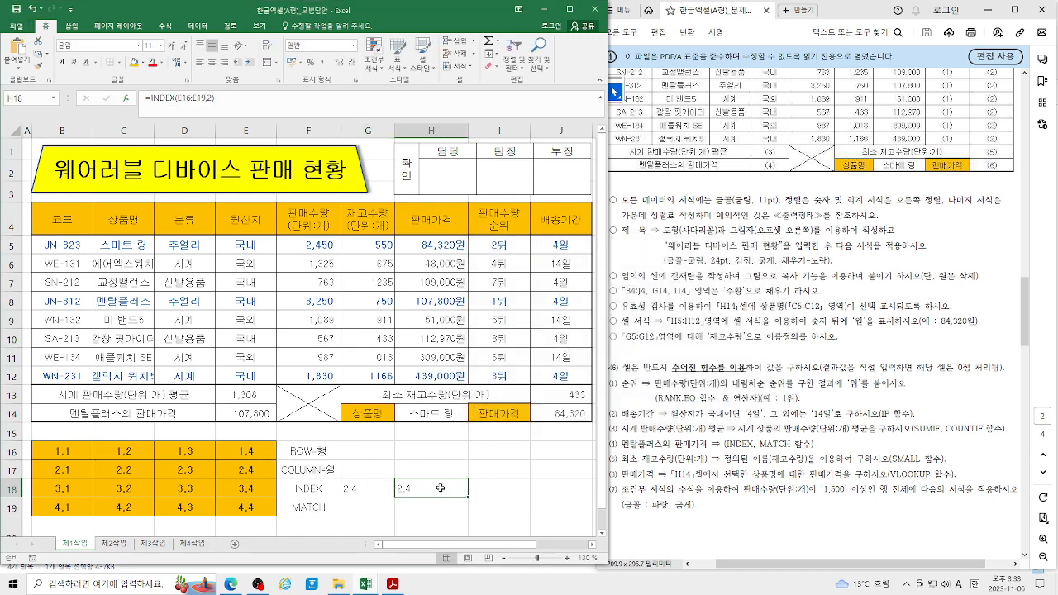
pyautogui.write('=I')
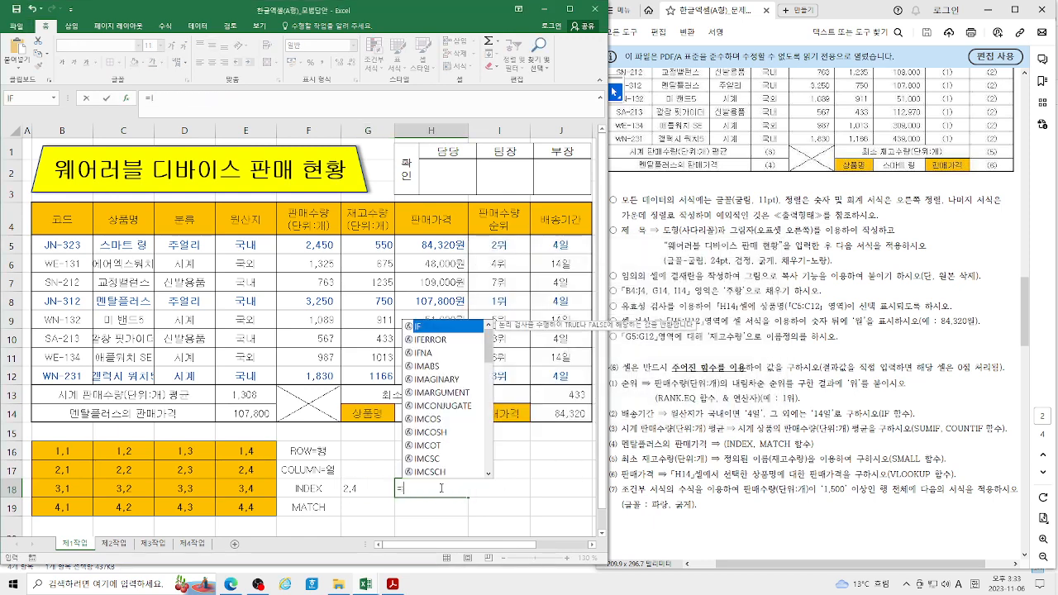
pyautogui.write('N')
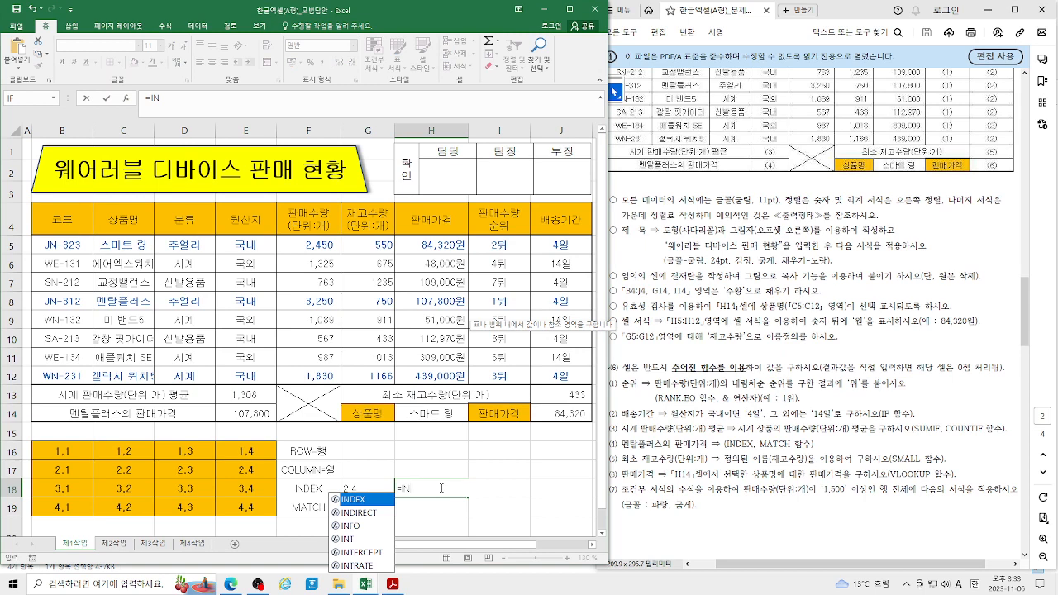
pyautogui.doubleClick(355, 499)
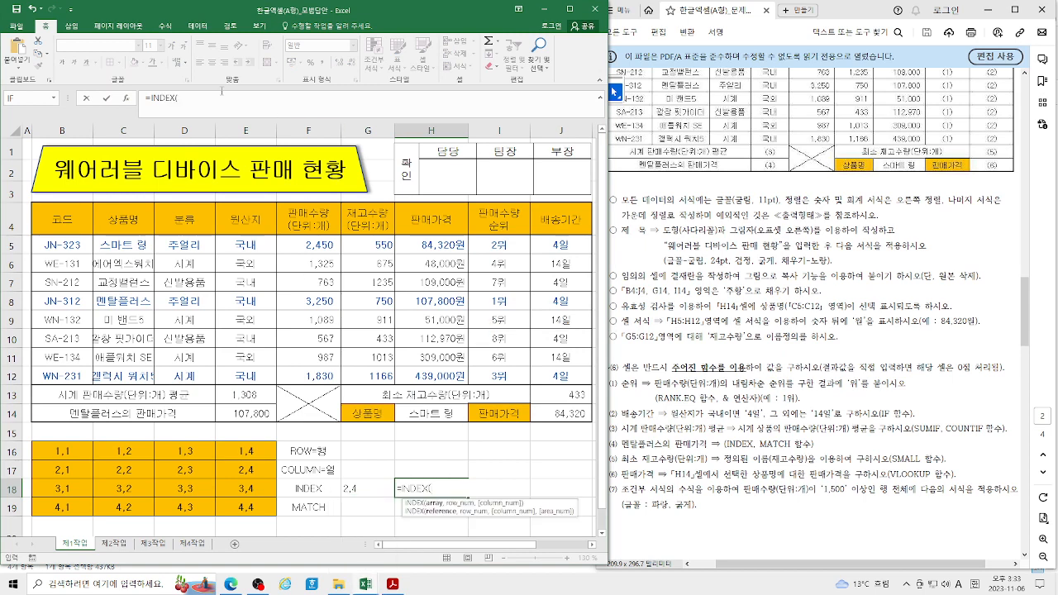
pyautogui.click(126, 98)
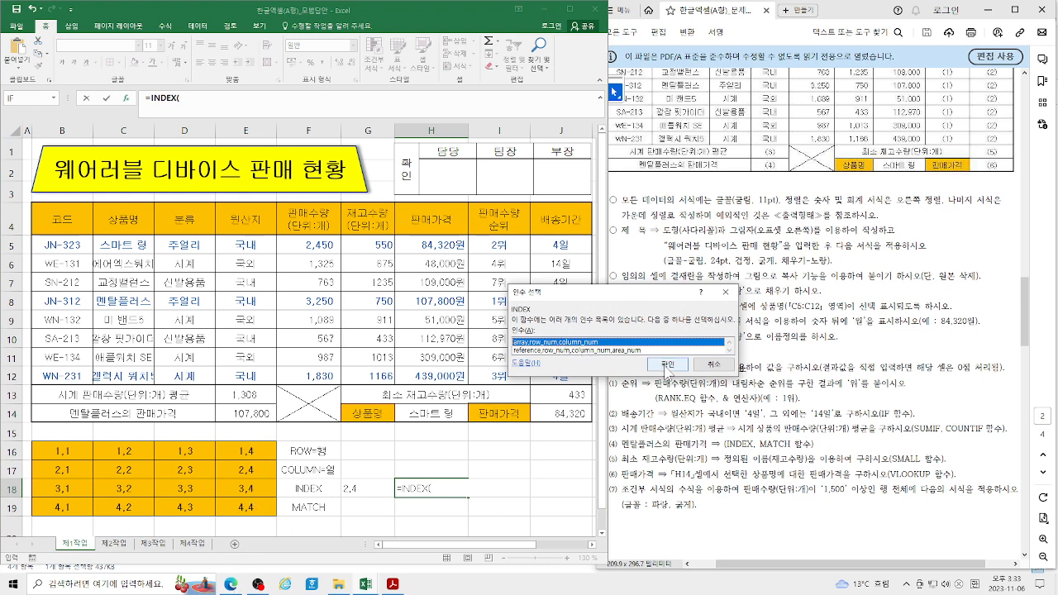
pyautogui.click(668, 364)
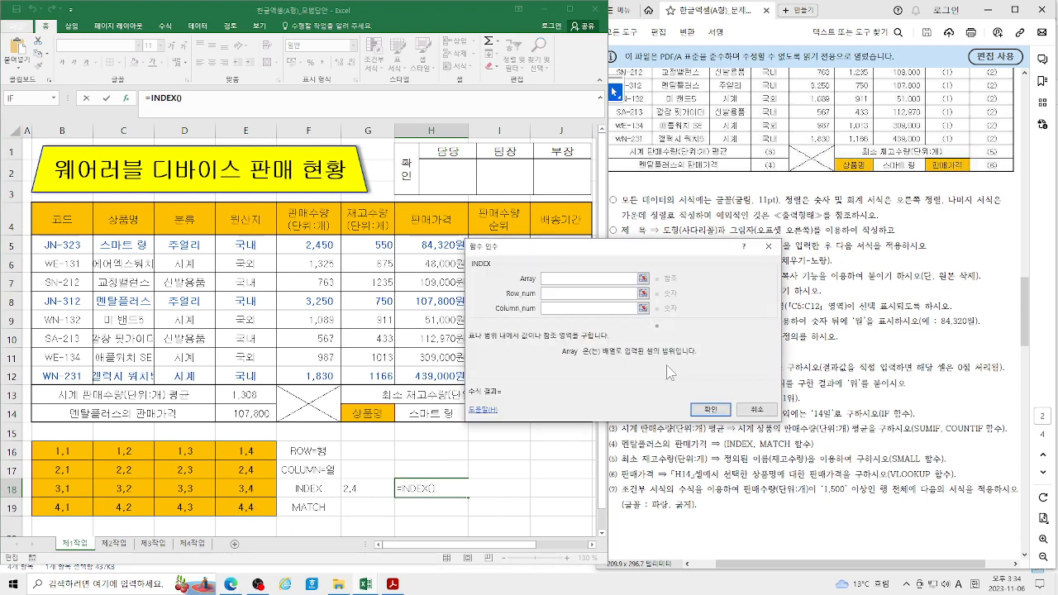
pyautogui.moveTo(257, 452); pyautogui.dragTo(255, 506)
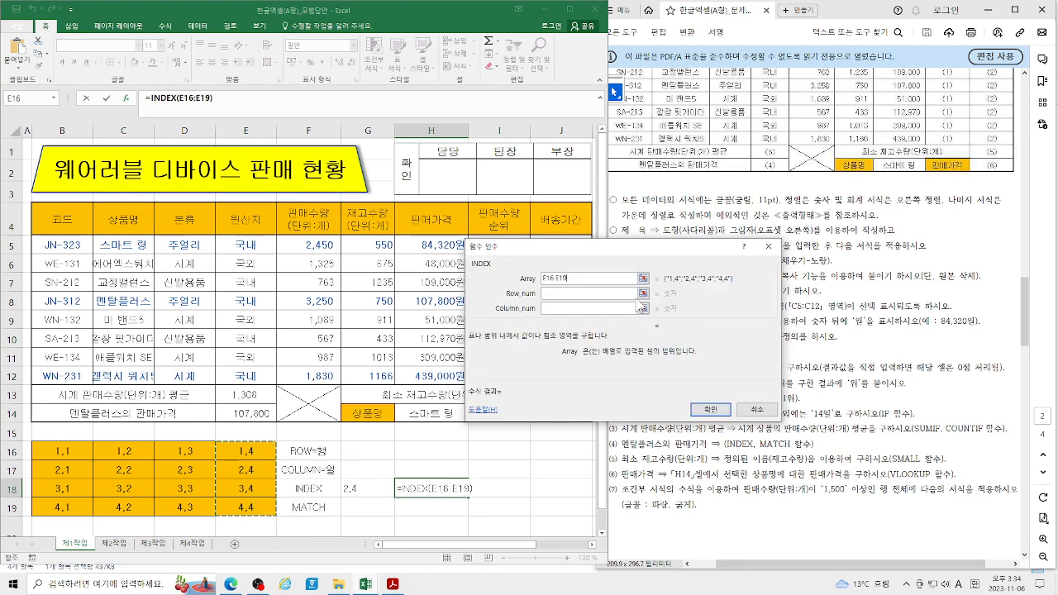
pyautogui.click(573, 295)
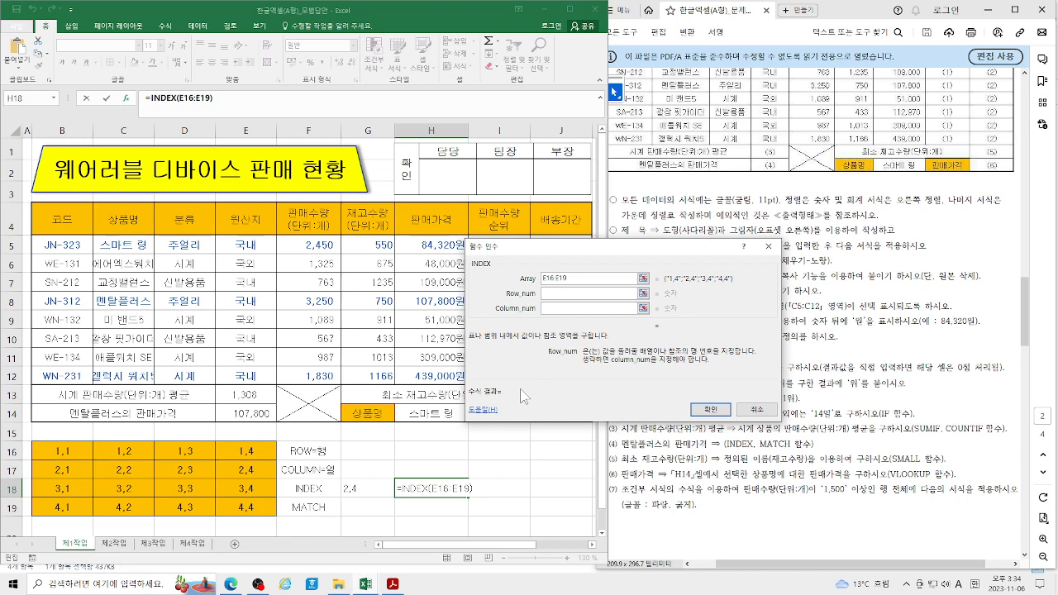
pyautogui.write('2')
pyautogui.click(759, 411)
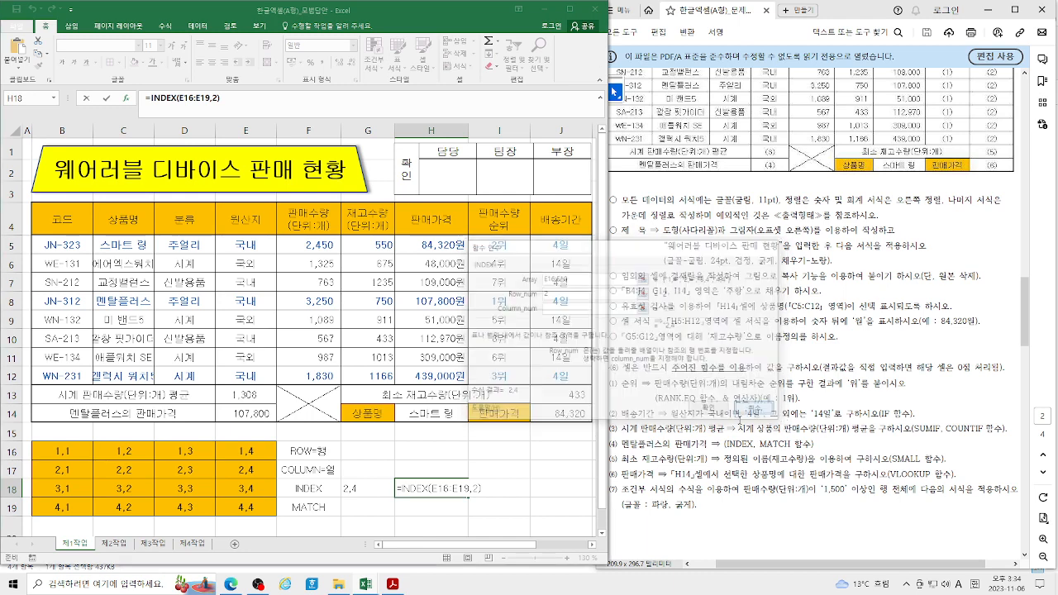
pyautogui.click(436, 506)
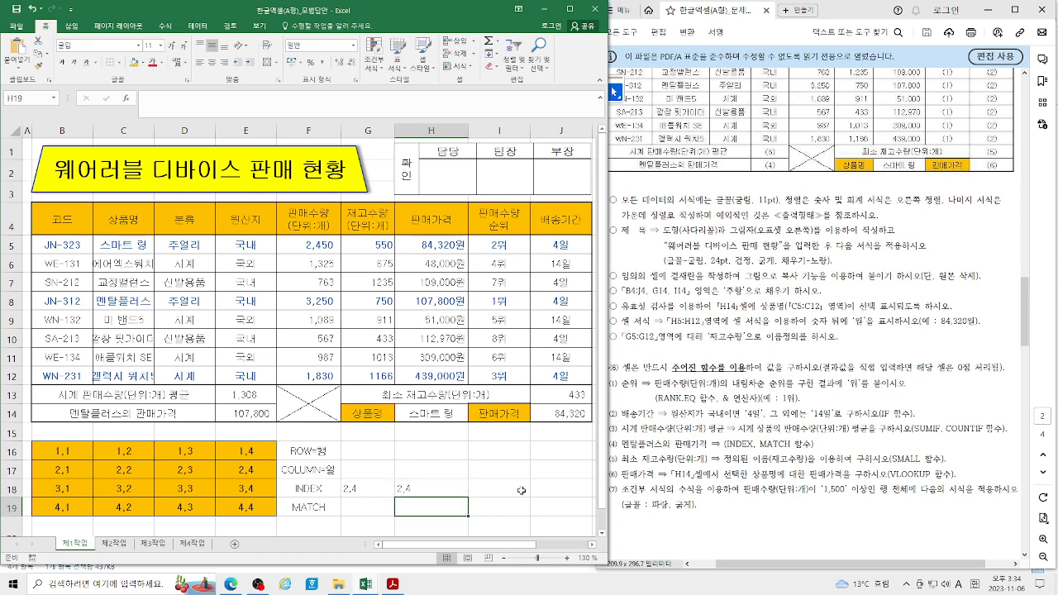
# Step: Preview an array-form INDEX function in I18 with array B19:E19, column number 3 and no row number, and discard the entry
pyautogui.click(503, 486)
pyautogui.write('=')
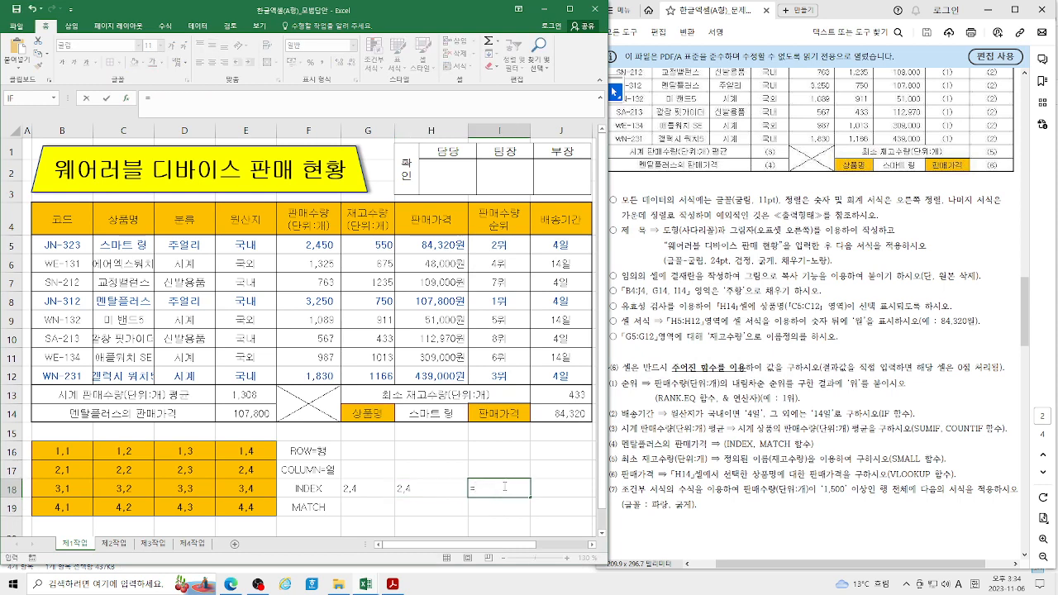
pyautogui.write('IN')
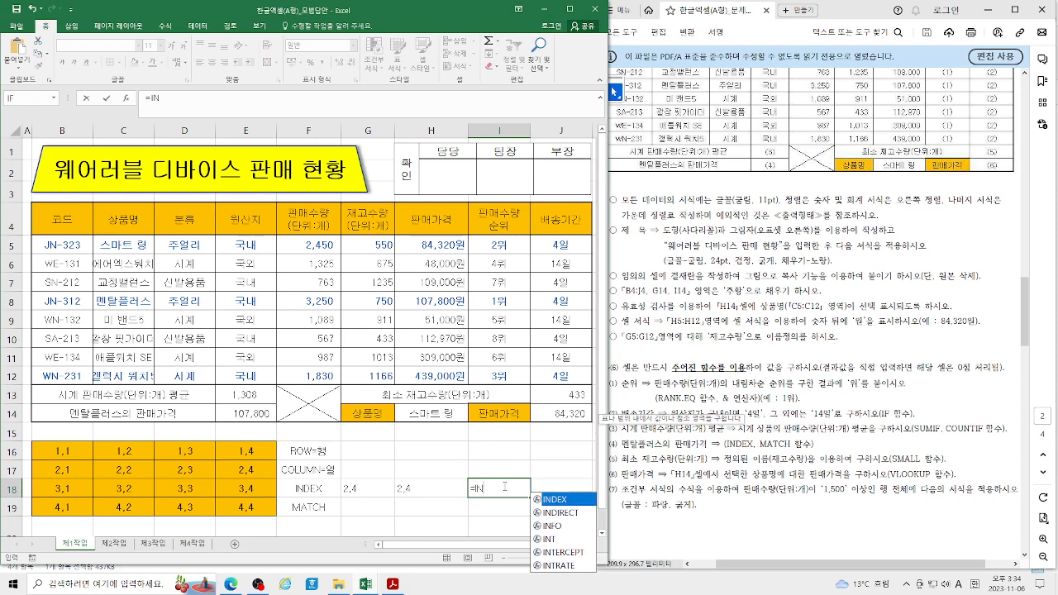
pyautogui.doubleClick(552, 499)
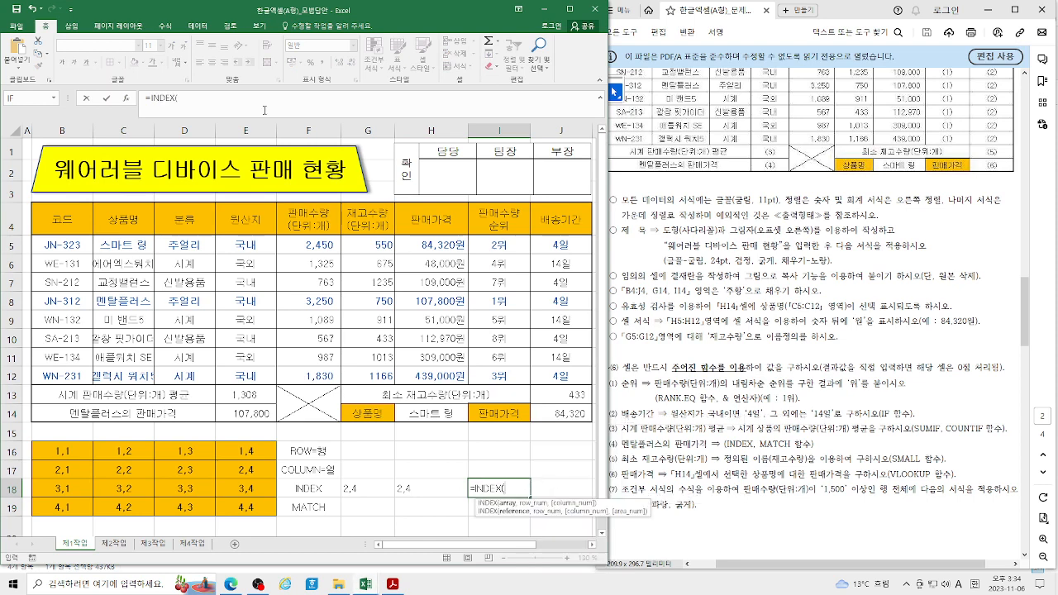
pyautogui.click(127, 101)
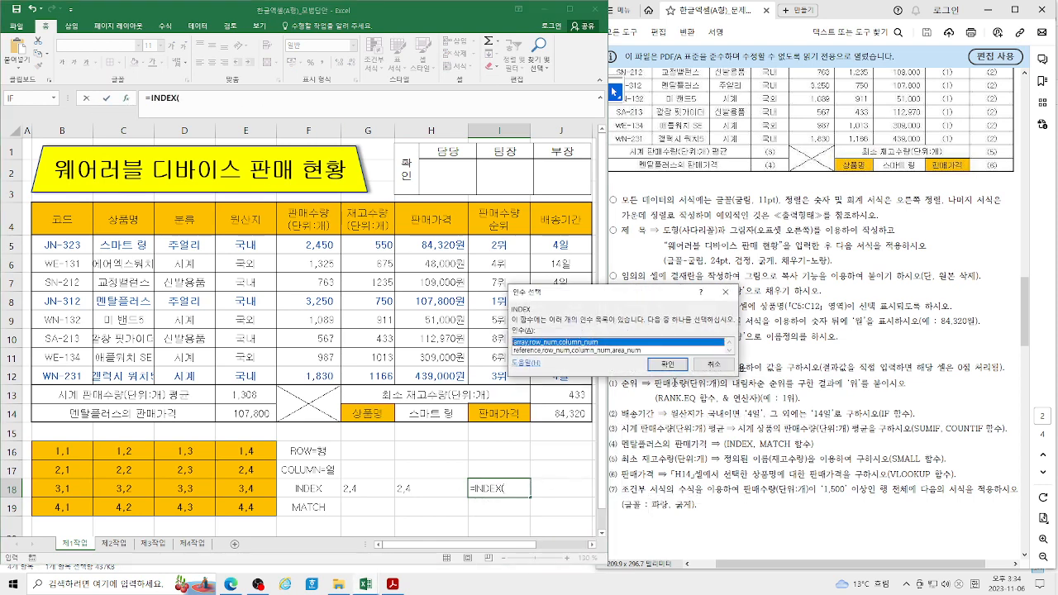
pyautogui.click(670, 367)
pyautogui.moveTo(58, 504); pyautogui.dragTo(244, 505)
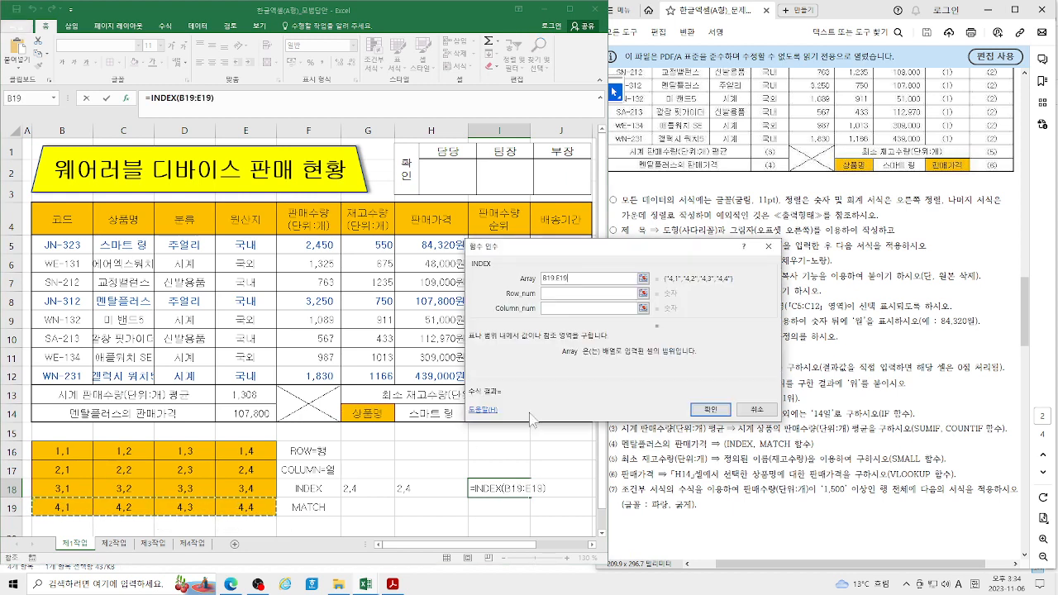
pyautogui.click(572, 309)
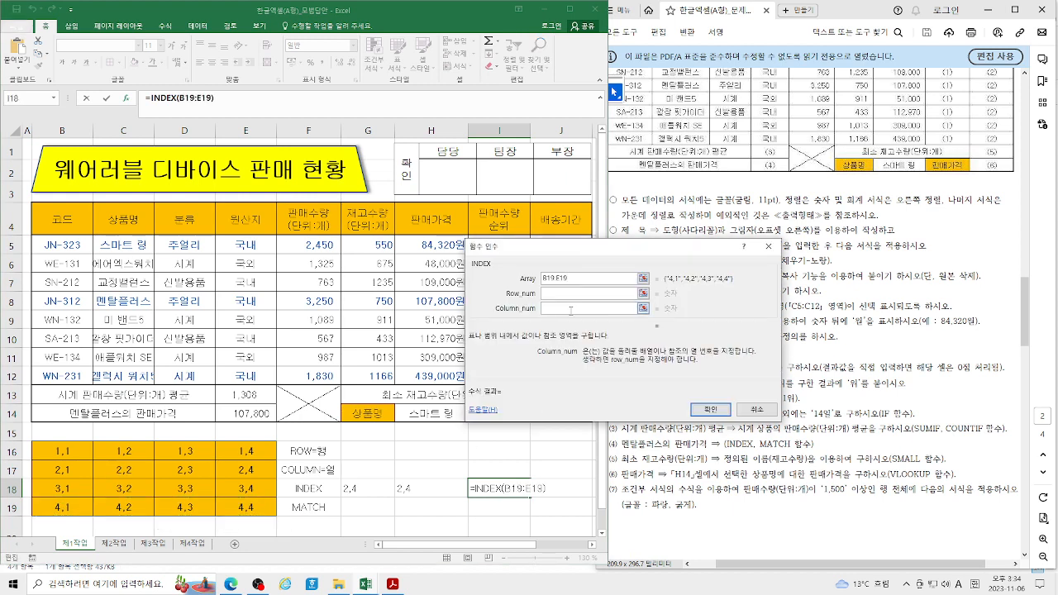
pyautogui.write('3')
pyautogui.click(757, 410)
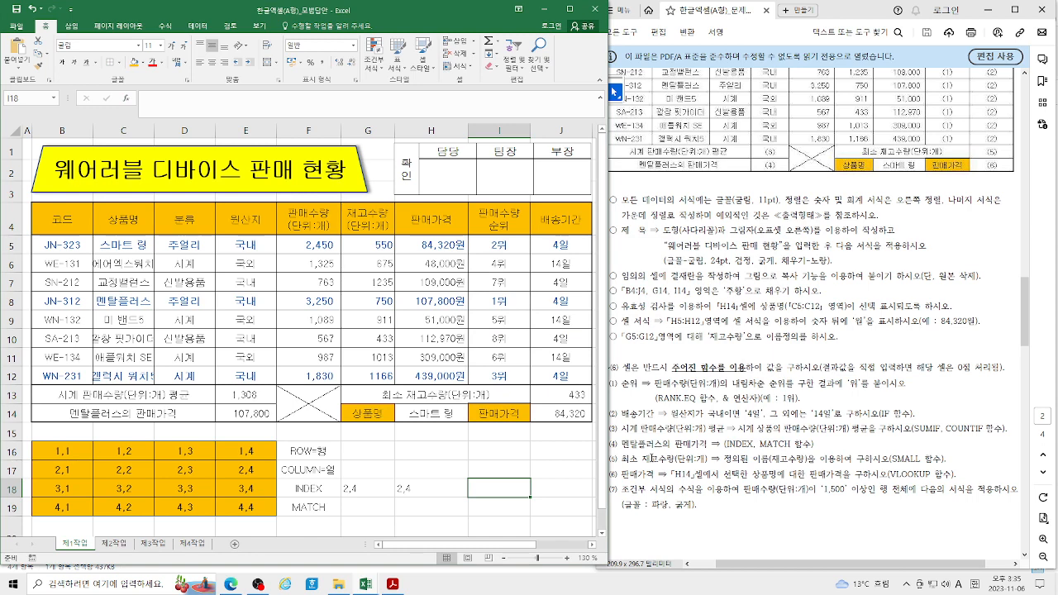
# Step: Re-enter the formula in G18 as an array-form INDEX function with array B16:E19, row number 2 and column number 4
pyautogui.click(375, 489)
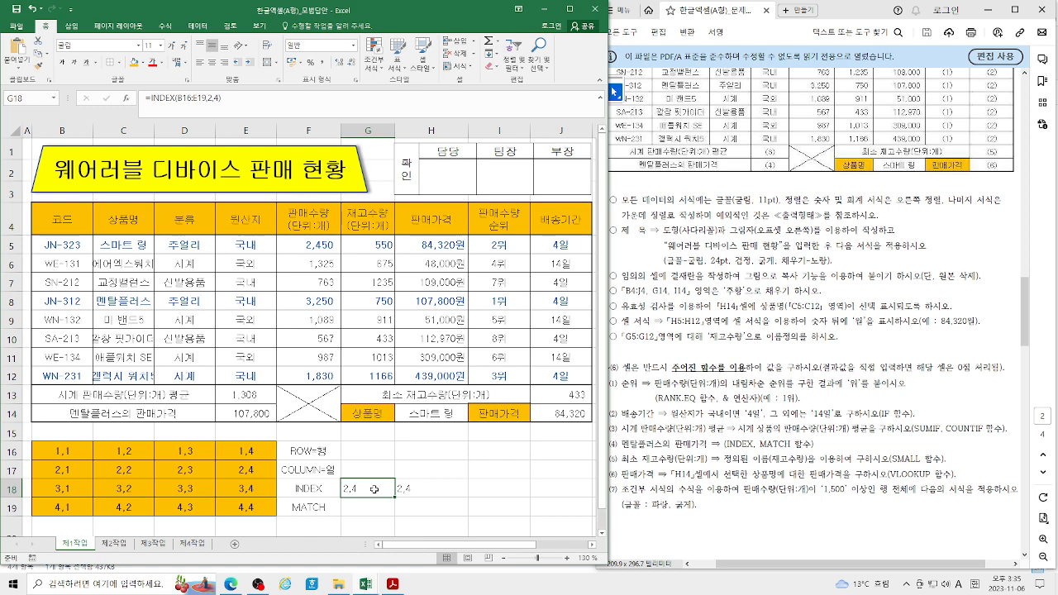
pyautogui.write('=')
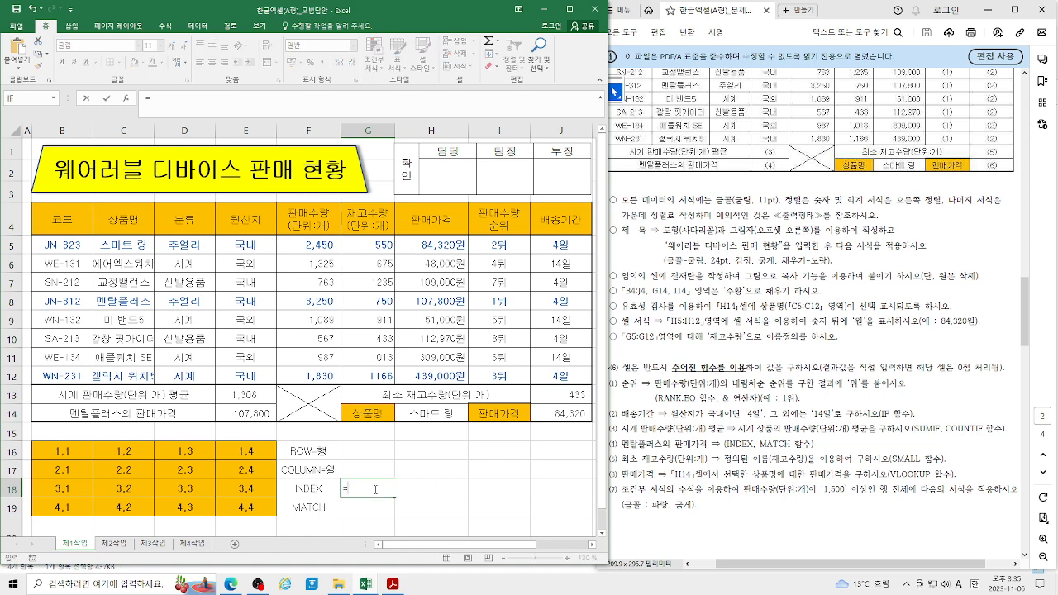
pyautogui.write('IN')
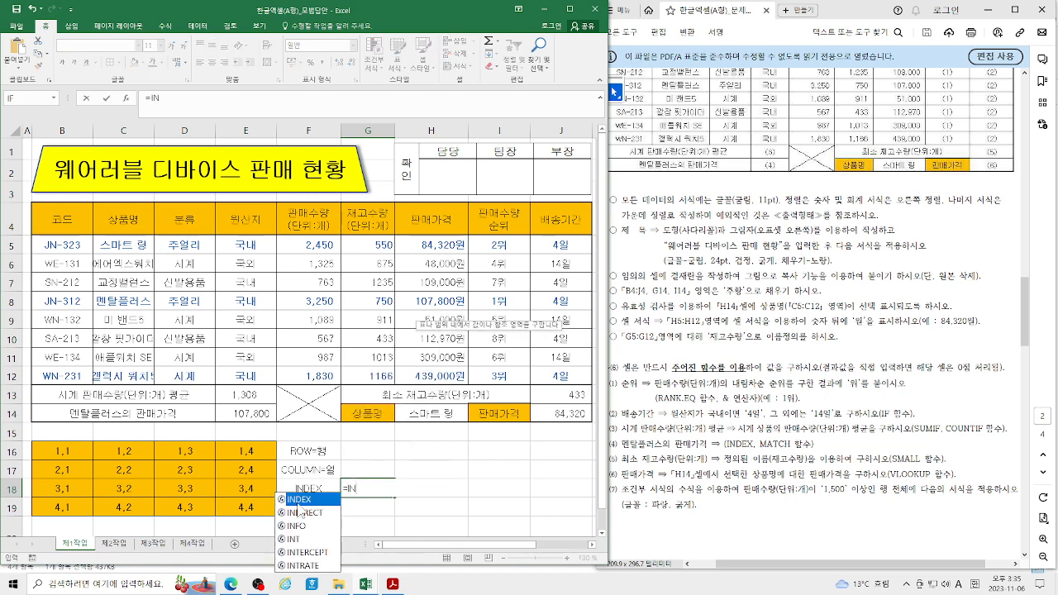
pyautogui.press('Tab')
pyautogui.moveTo(60, 453); pyautogui.dragTo(246, 506)
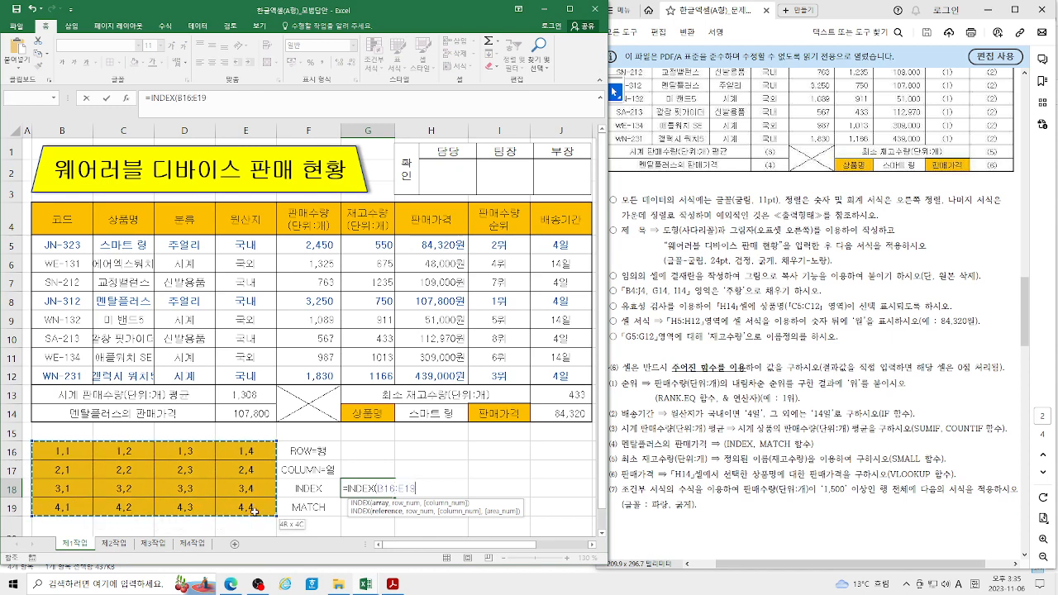
pyautogui.click(125, 98)
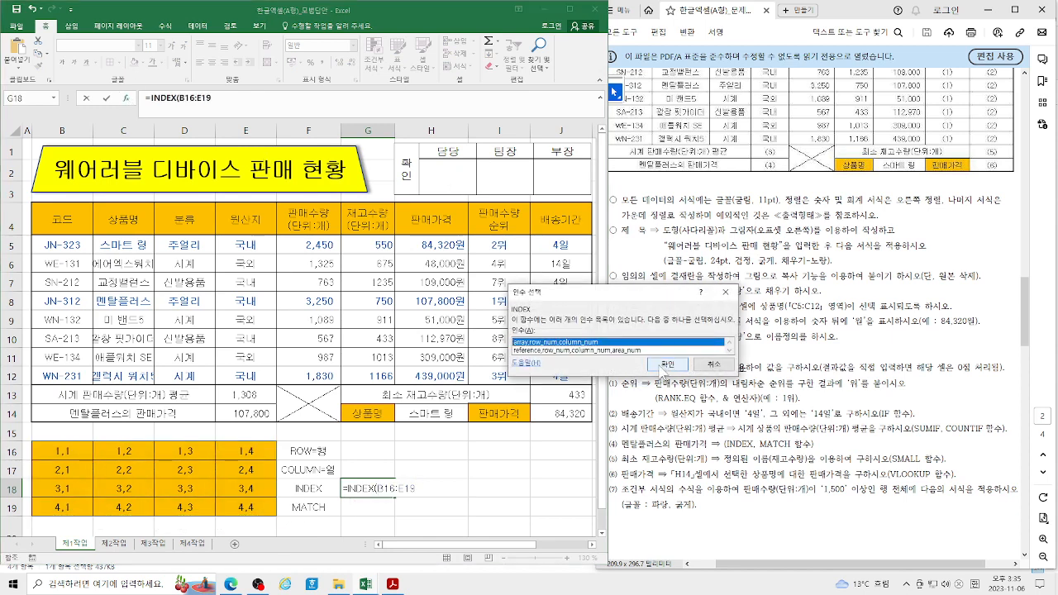
pyautogui.click(666, 365)
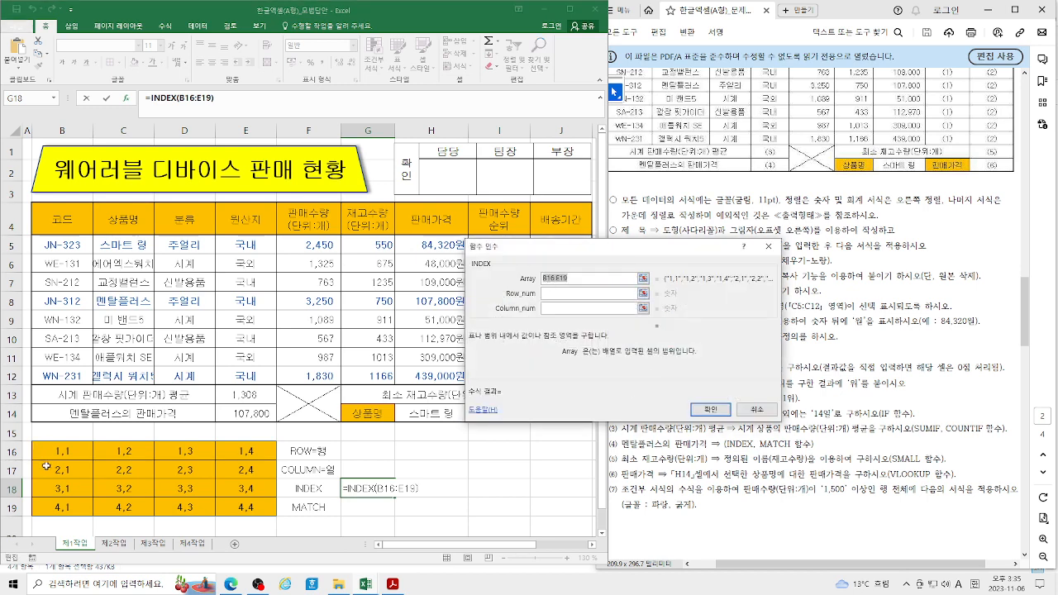
pyautogui.click(564, 294)
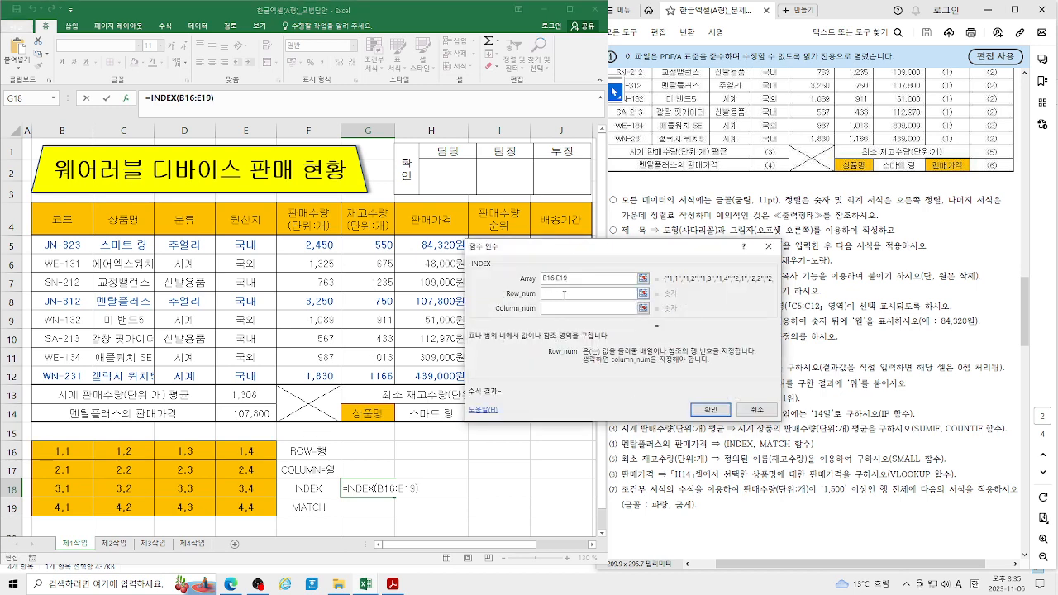
pyautogui.write('2')
pyautogui.click(556, 309)
pyautogui.write('4')
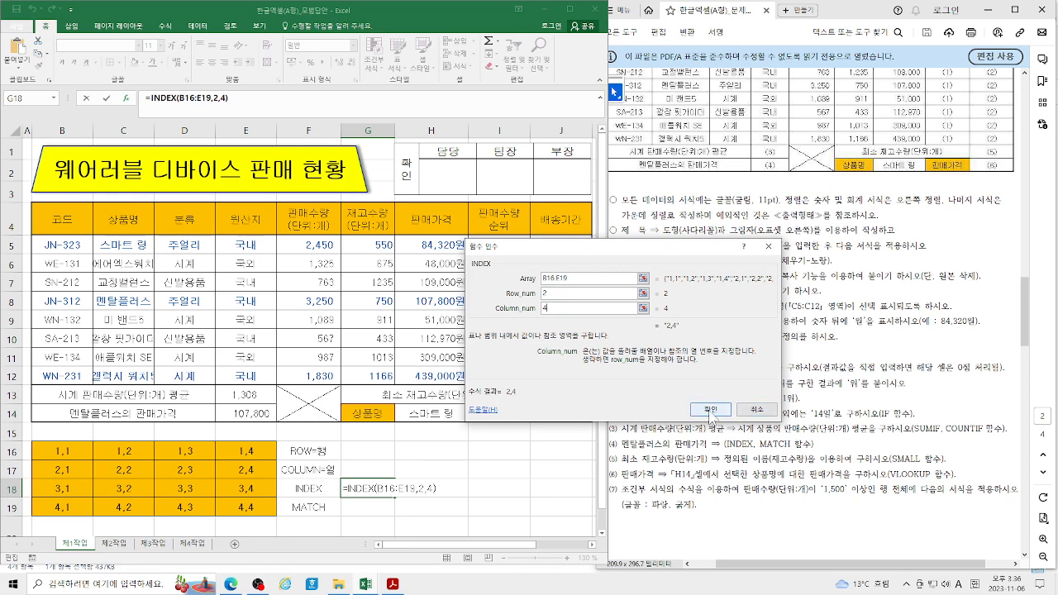
pyautogui.click(711, 410)
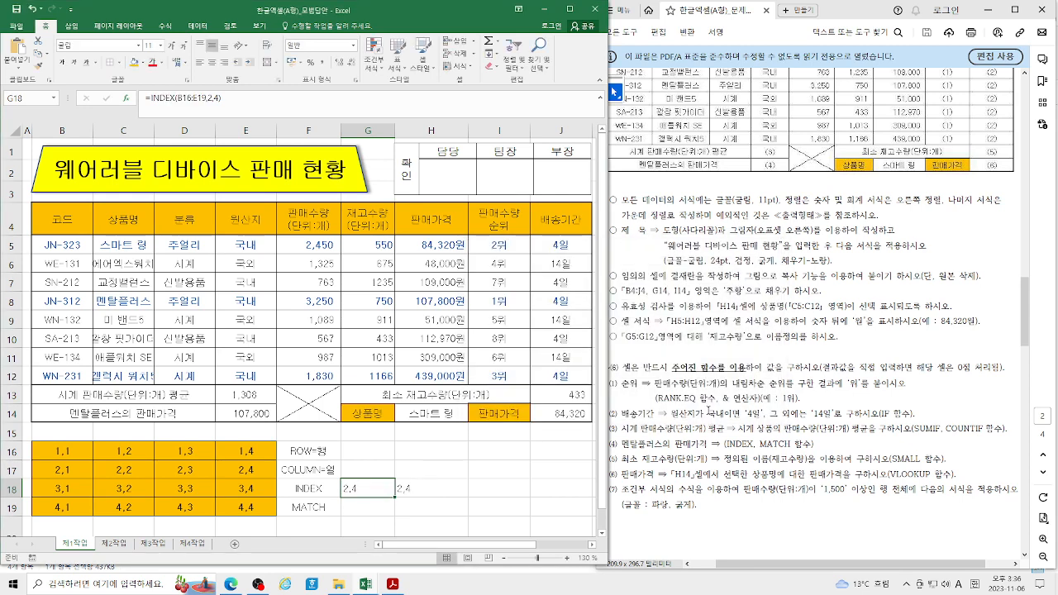
# Step: Enter an array-form INDEX function in H18 with array E16:E19, row number 3 and no column number
pyautogui.click(445, 487)
pyautogui.write('\\')
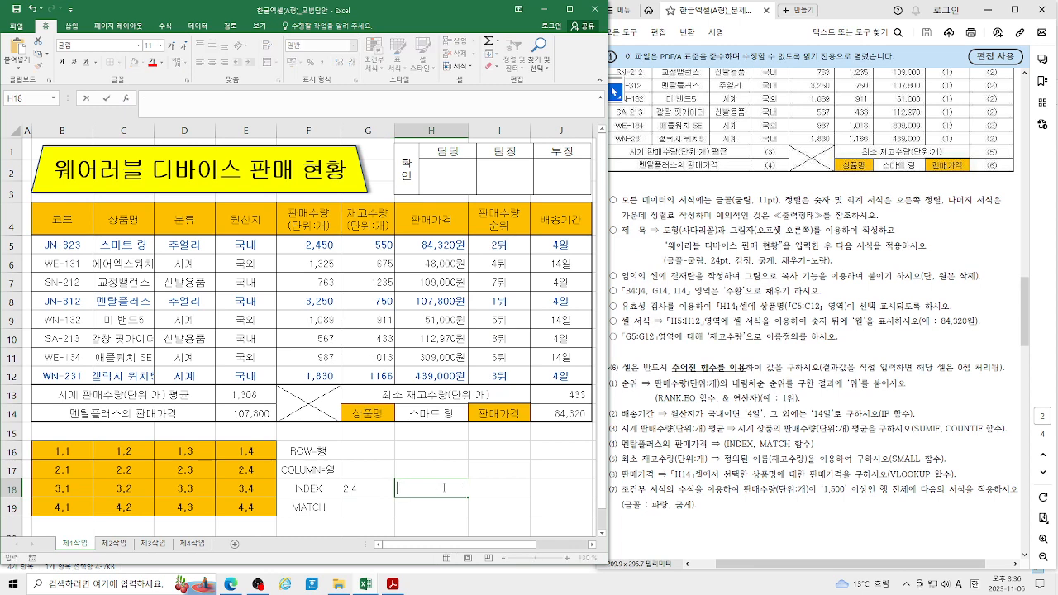
pyautogui.write('=IN')
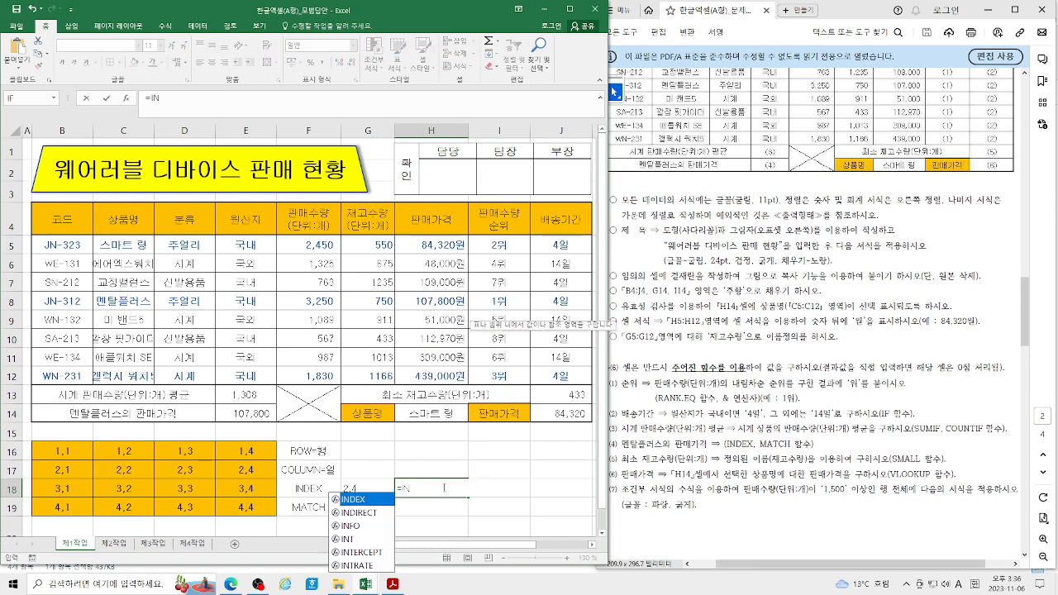
pyautogui.doubleClick(360, 500)
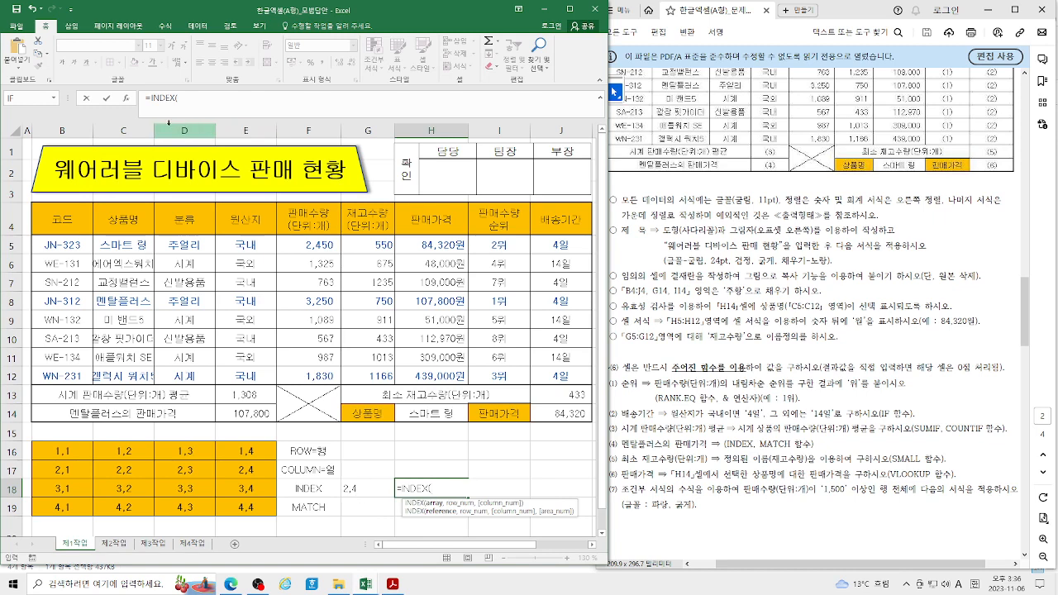
pyautogui.click(128, 100)
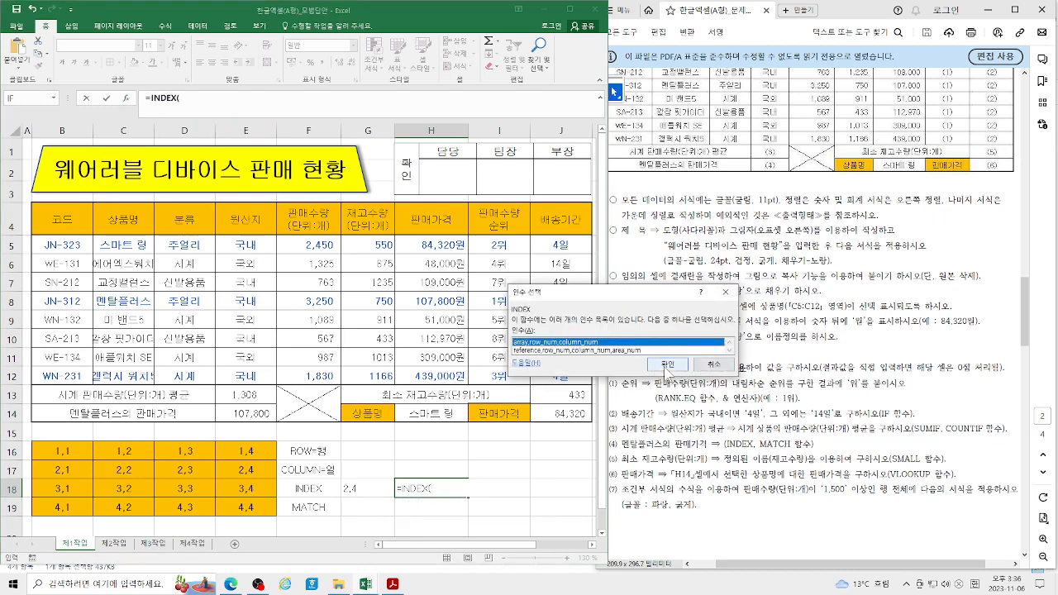
pyautogui.click(665, 367)
pyautogui.moveTo(246, 449); pyautogui.dragTo(250, 513)
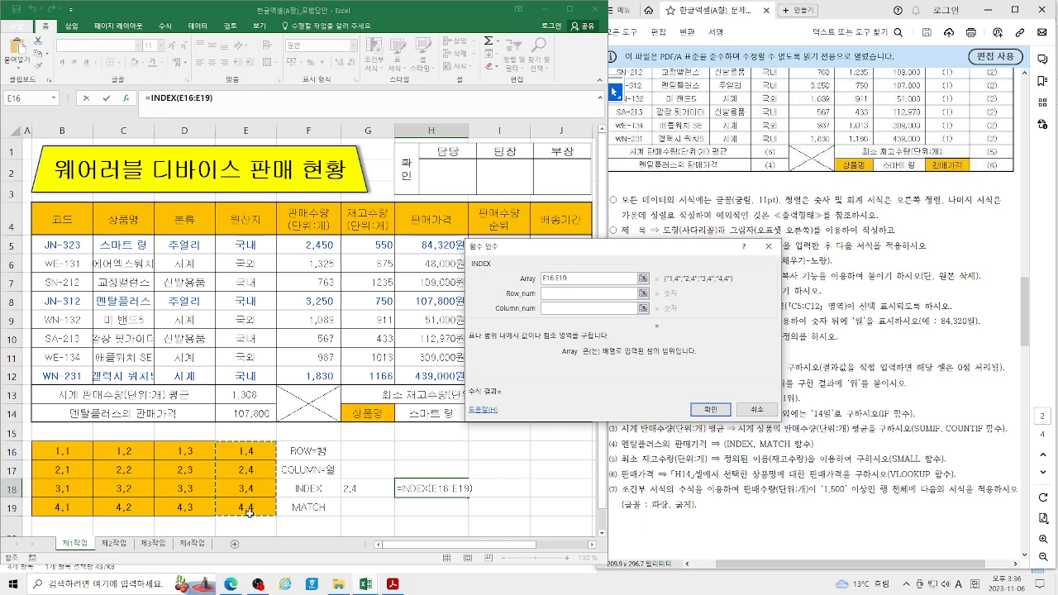
pyautogui.click(568, 293)
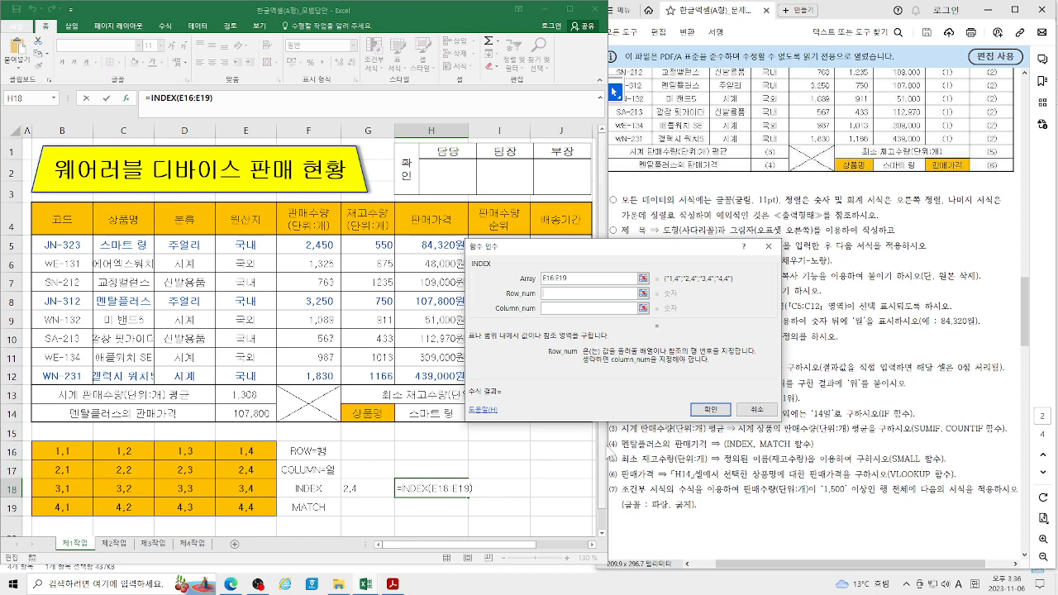
pyautogui.write('3')
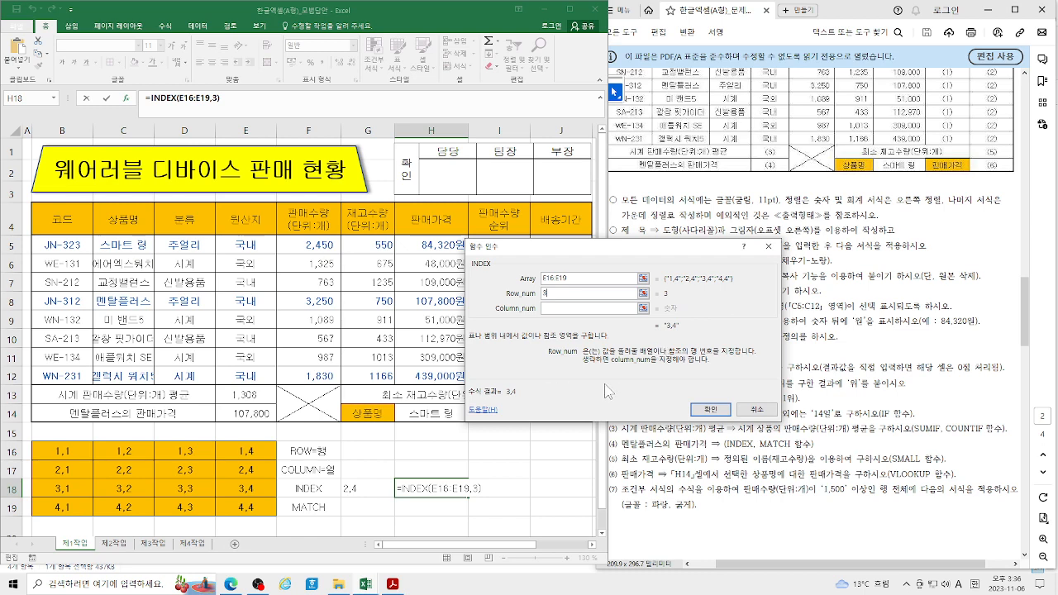
pyautogui.click(703, 411)
pyautogui.click(491, 491)
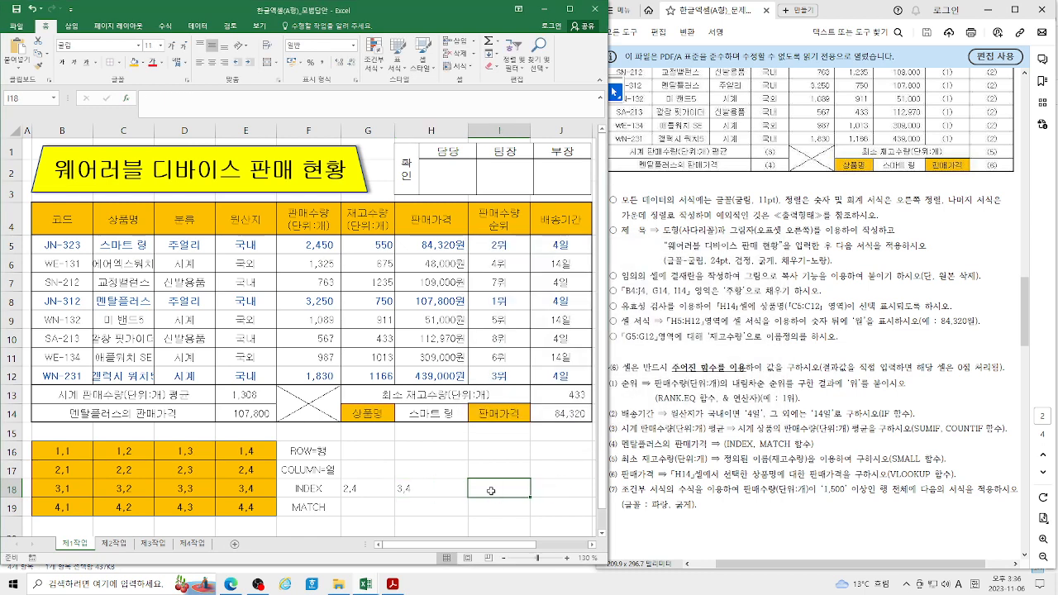
pyautogui.write('=CO')
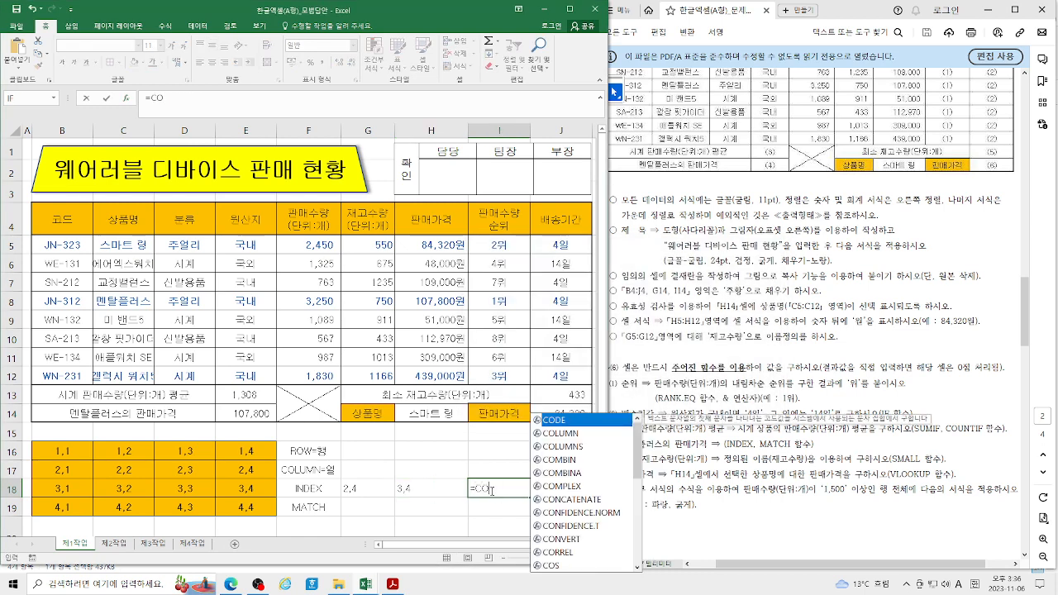
pyautogui.press('BackSpace')
pyautogui.write('L')
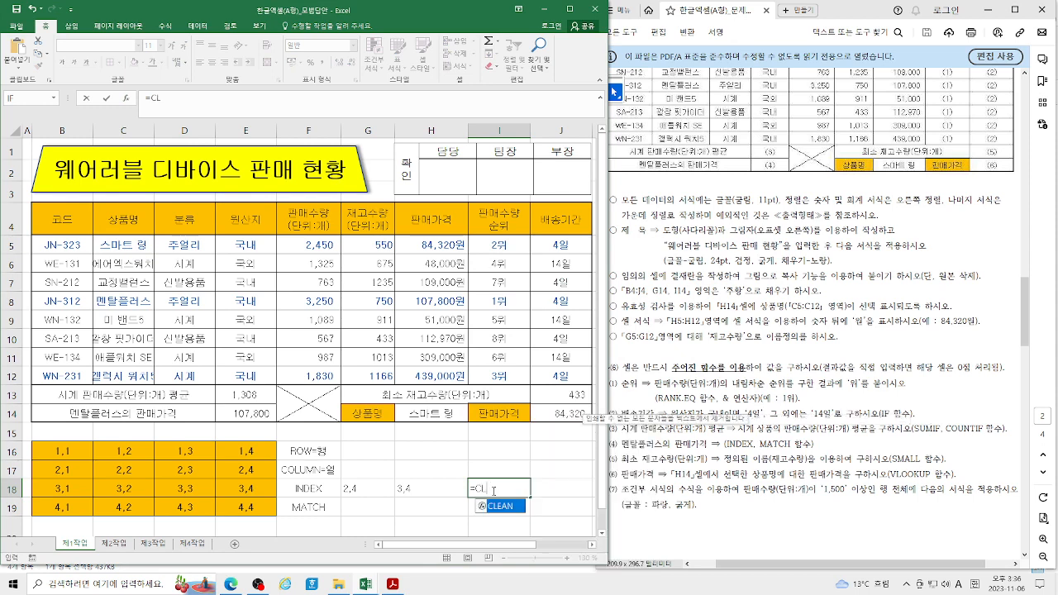
pyautogui.press('BackSpace')
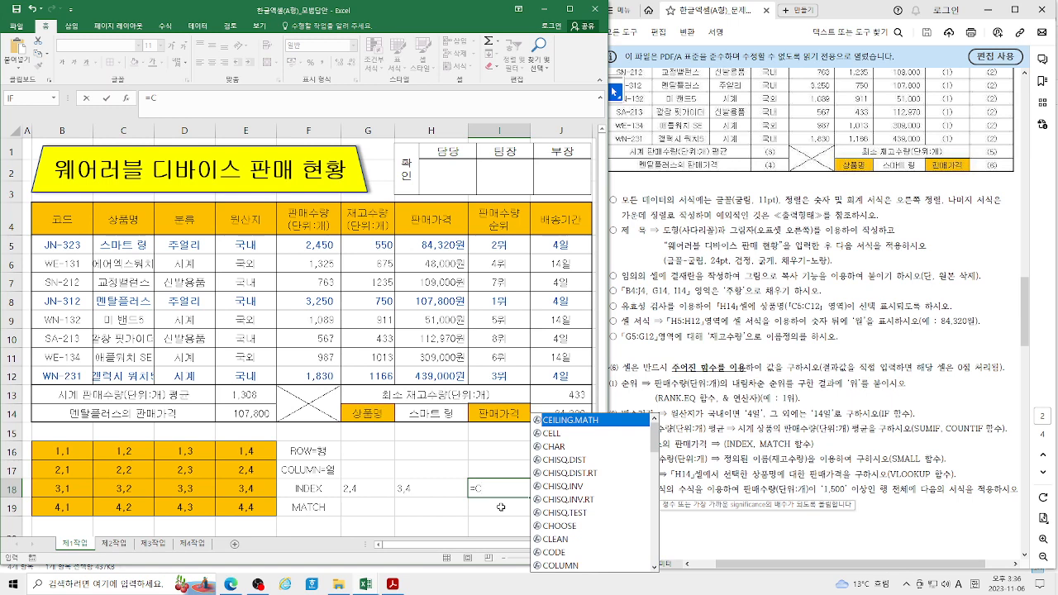
pyautogui.write('O')
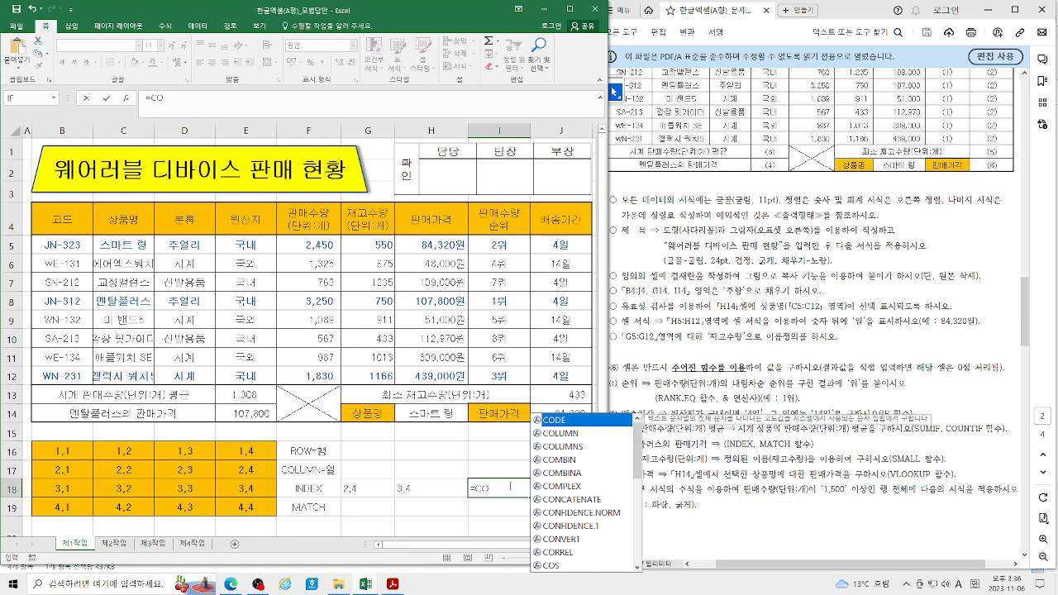
pyautogui.doubleClick(559, 434)
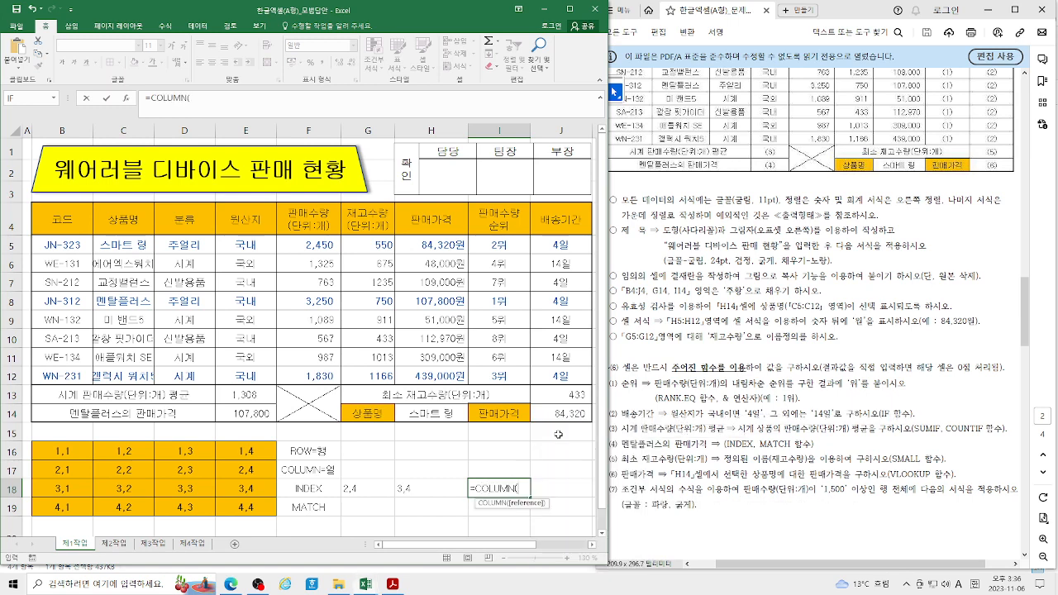
pyautogui.click(126, 97)
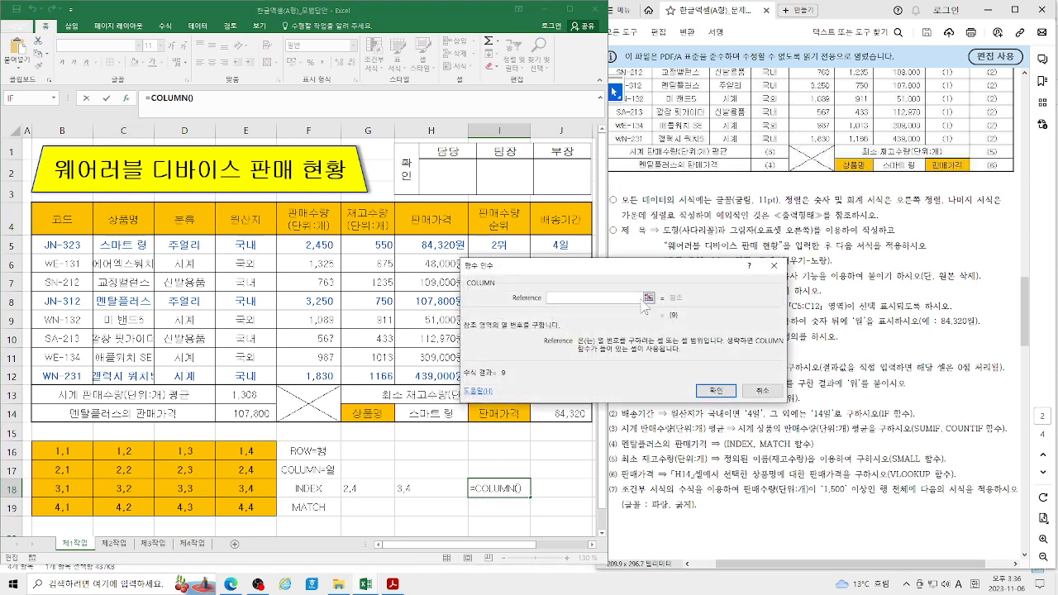
pyautogui.click(761, 390)
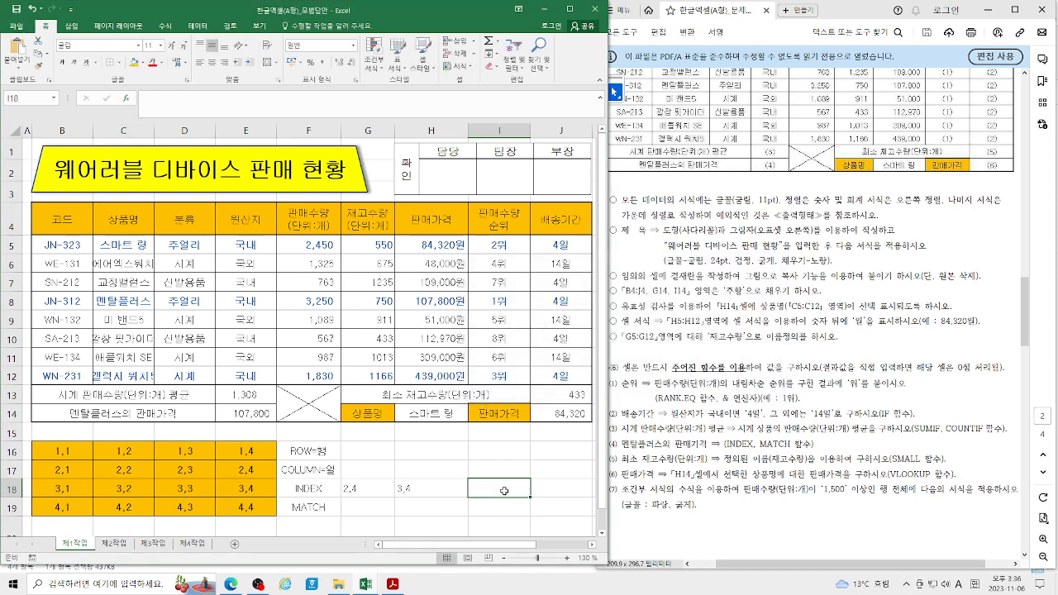
# Step: Begin an array-form INDEX function in I18 with B18:E18 as the array and the column number left empty
pyautogui.write('=')
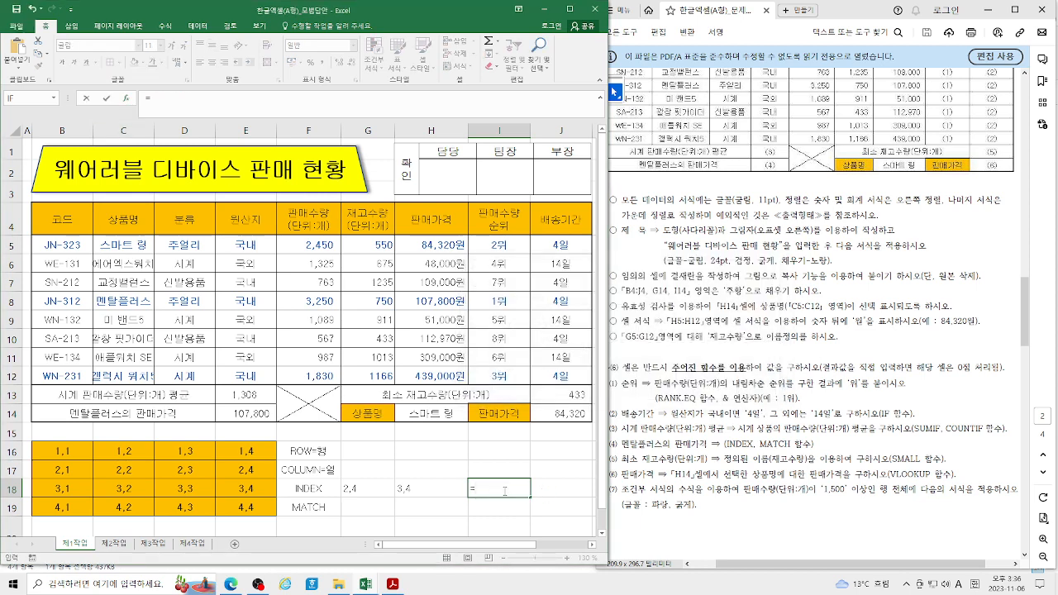
pyautogui.write('IN')
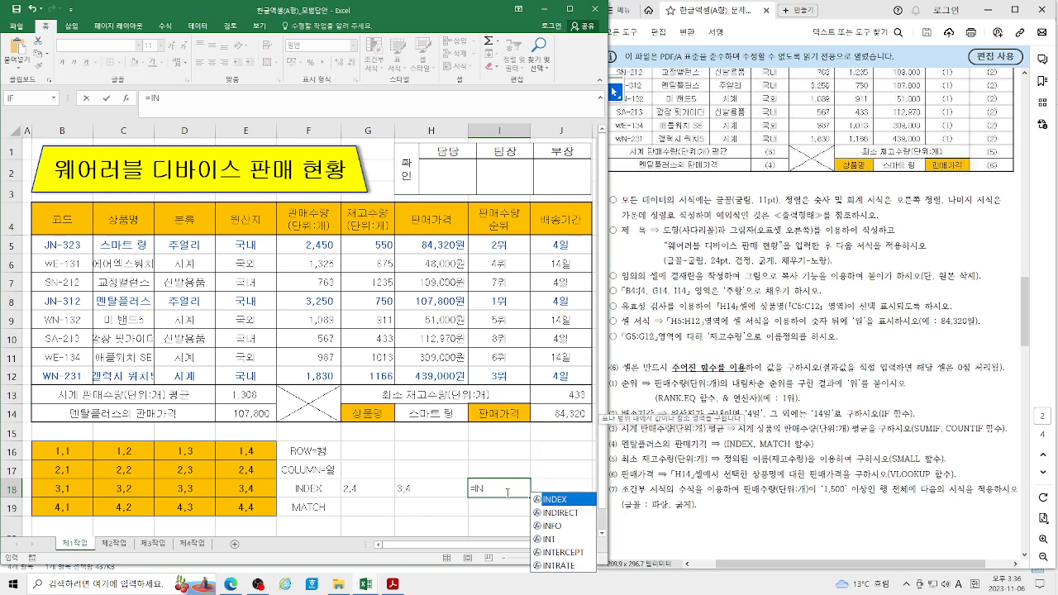
pyautogui.doubleClick(564, 500)
pyautogui.click(127, 99)
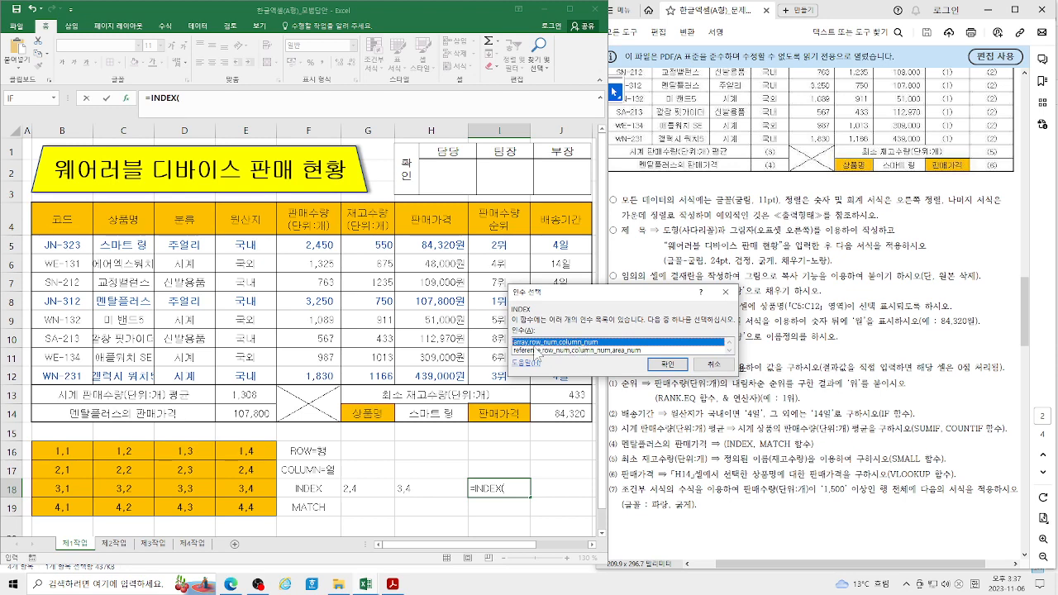
pyautogui.click(670, 365)
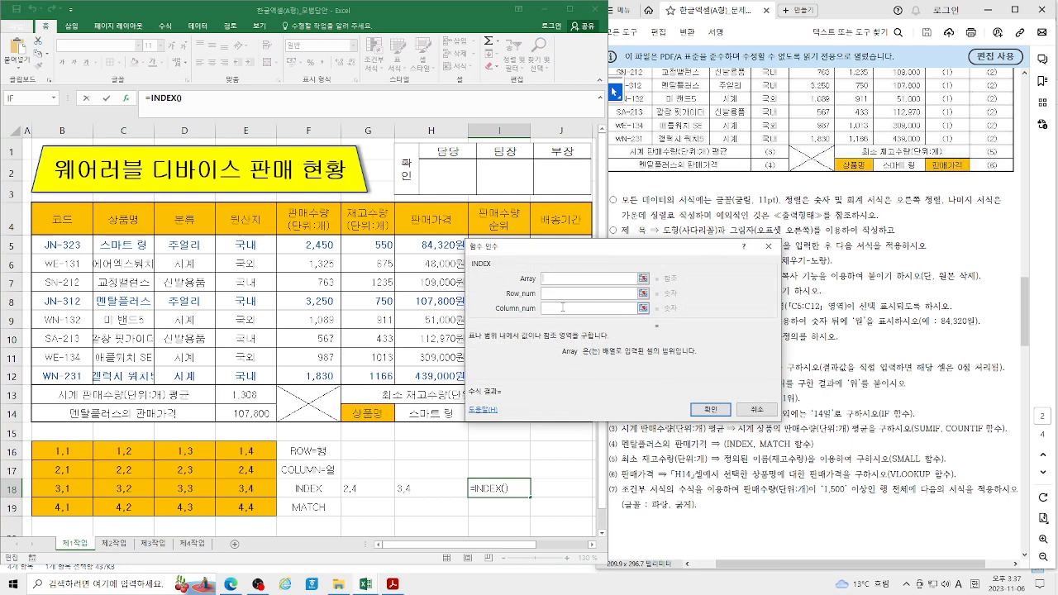
pyautogui.click(554, 308)
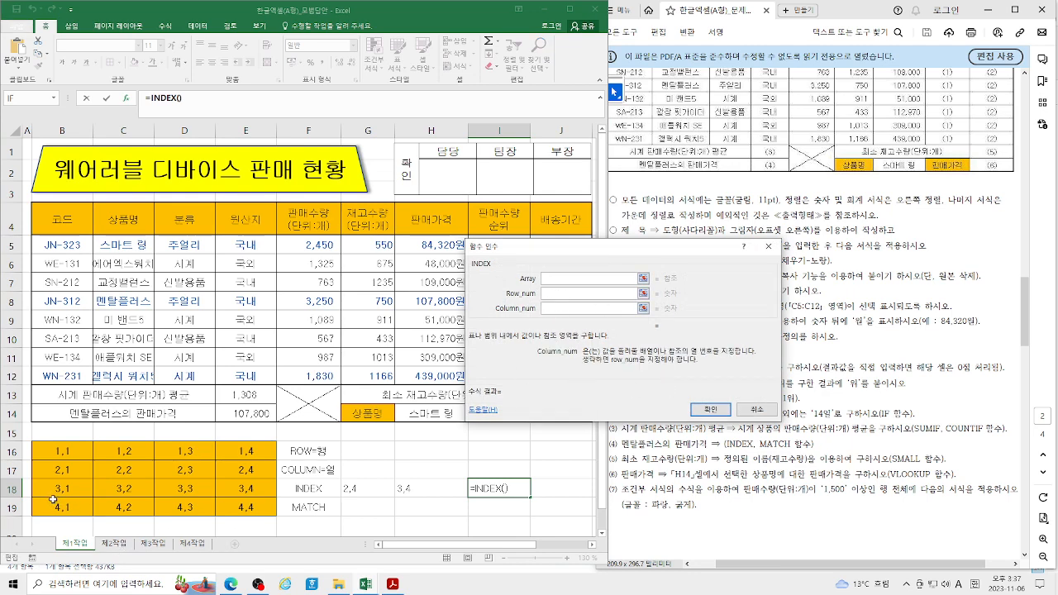
pyautogui.moveTo(52, 488); pyautogui.dragTo(245, 494)
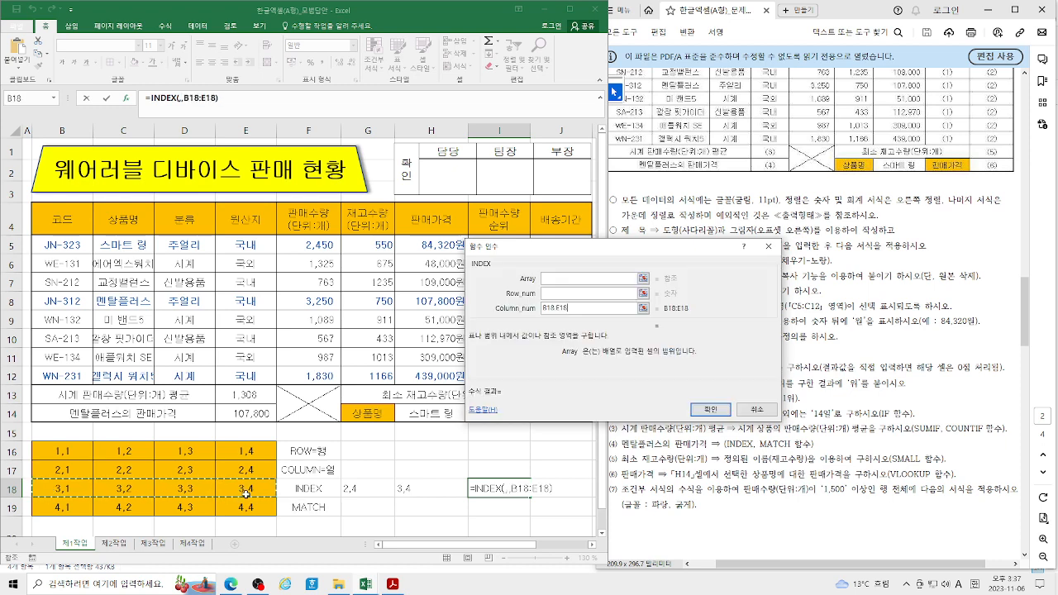
pyautogui.moveTo(582, 307); pyautogui.dragTo(517, 302)
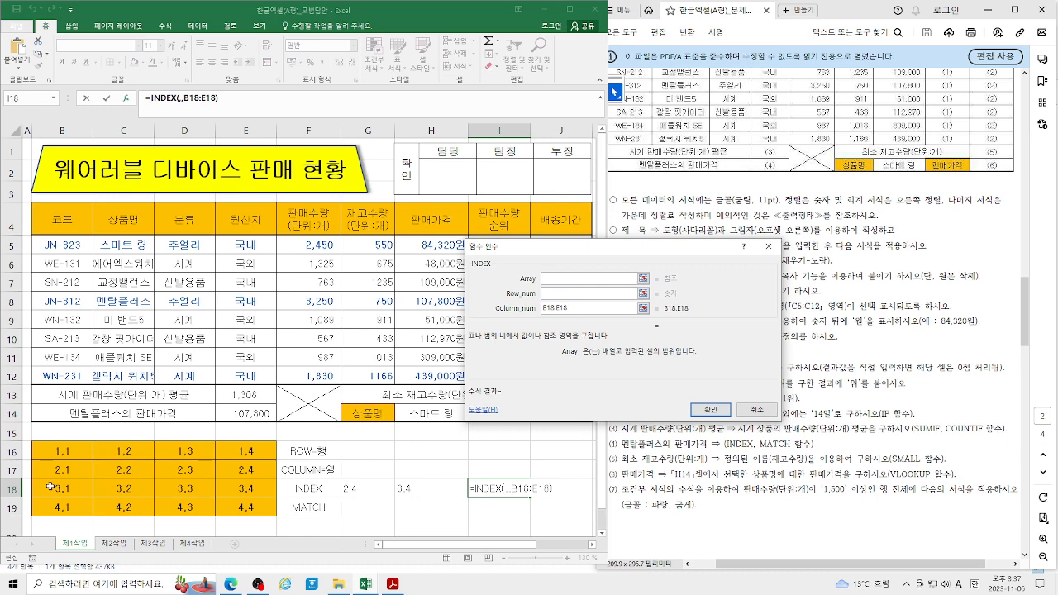
pyautogui.moveTo(50, 487); pyautogui.dragTo(246, 489)
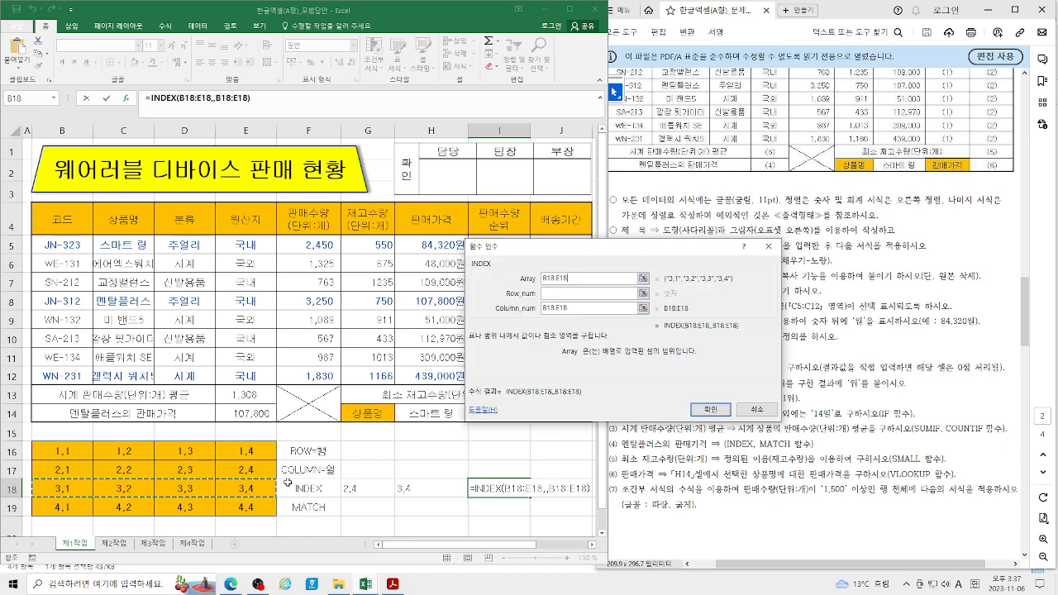
pyautogui.moveTo(590, 308); pyautogui.dragTo(464, 313)
pyautogui.press('BackSpace')
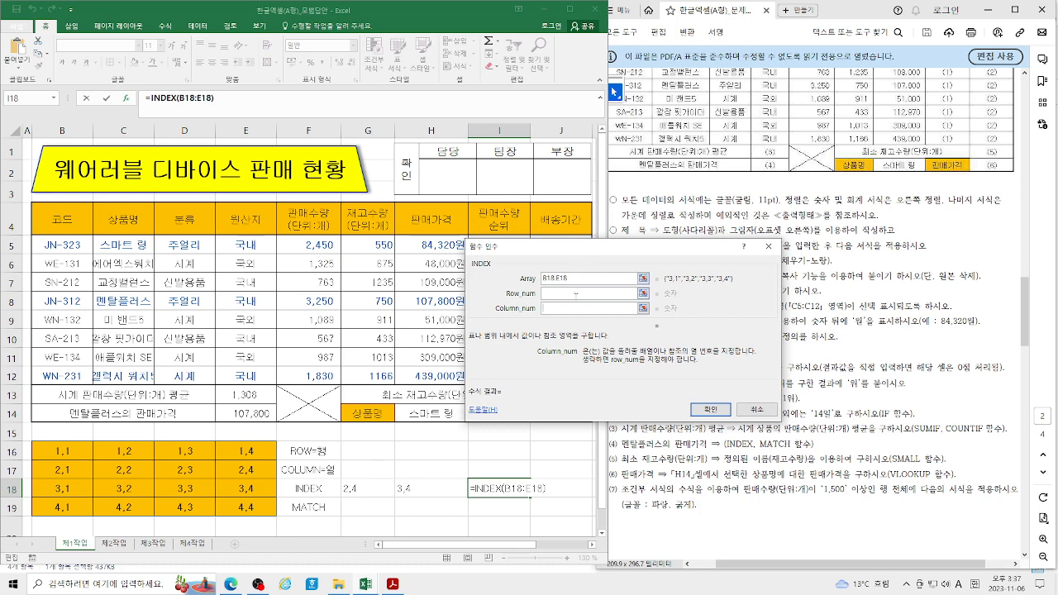
# Step: Try row numbers 3, 2 and 4 for the single-row array B18:E18 and discard the INDEX entry in I18
pyautogui.click(562, 296)
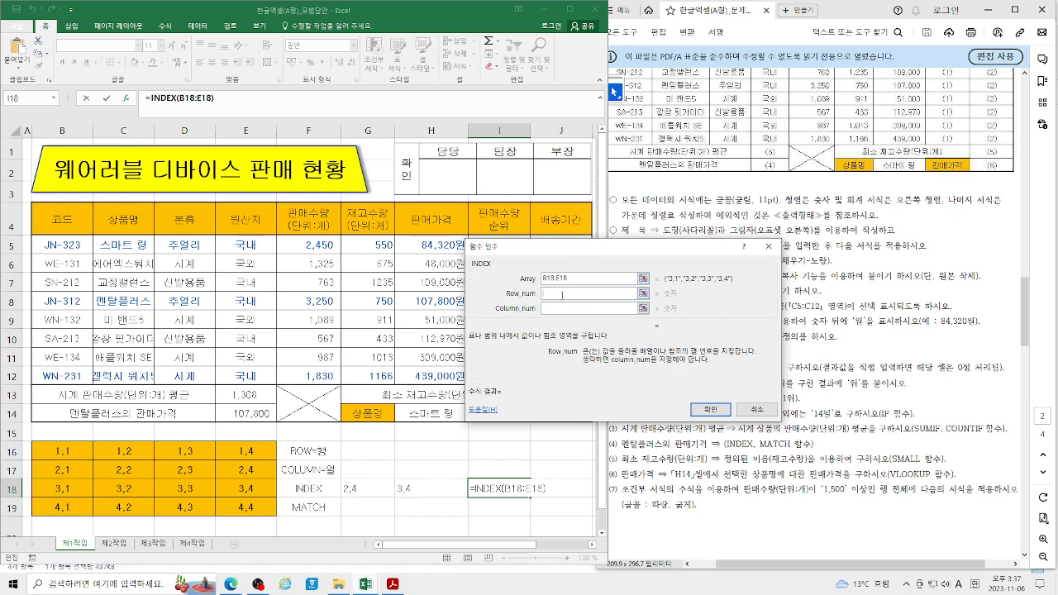
pyautogui.write('3')
pyautogui.press('BackSpace')
pyautogui.write('2')
pyautogui.press('BackSpace')
pyautogui.write('4')
pyautogui.doubleClick(545, 293)
pyautogui.write('234')
pyautogui.click(755, 409)
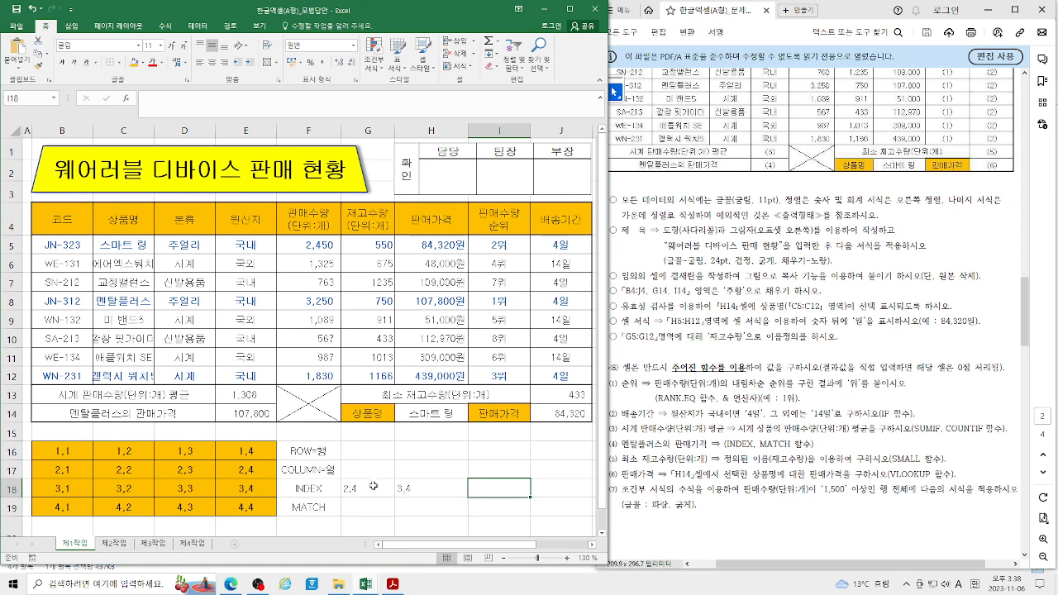
# Step: Begin a MATCH function in G19 with D18 as the lookup value and the single column D16:D19 as the lookup array
pyautogui.click(368, 489)
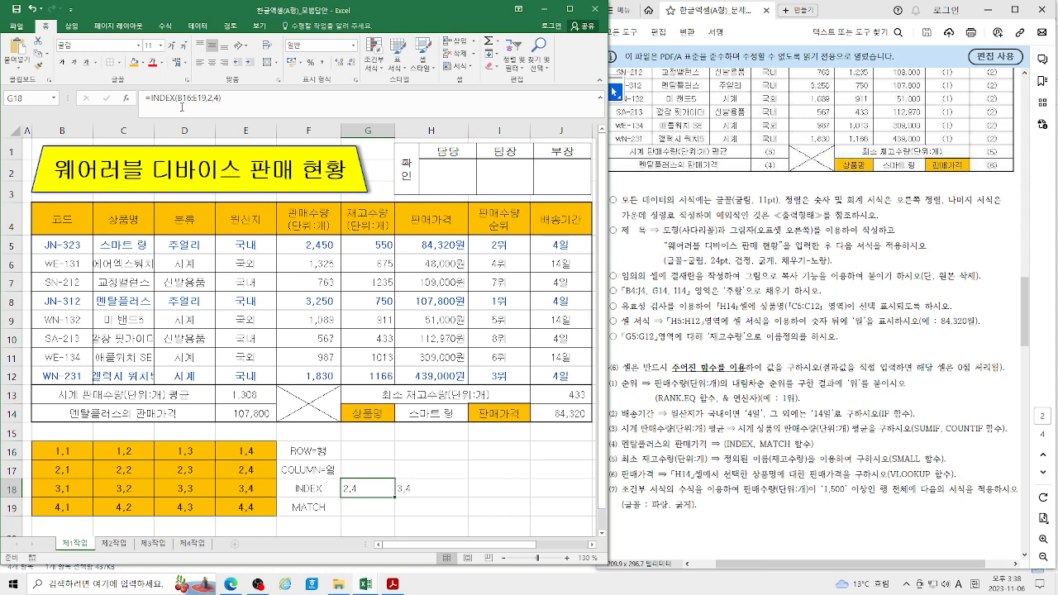
pyautogui.click(374, 510)
pyautogui.write('=')
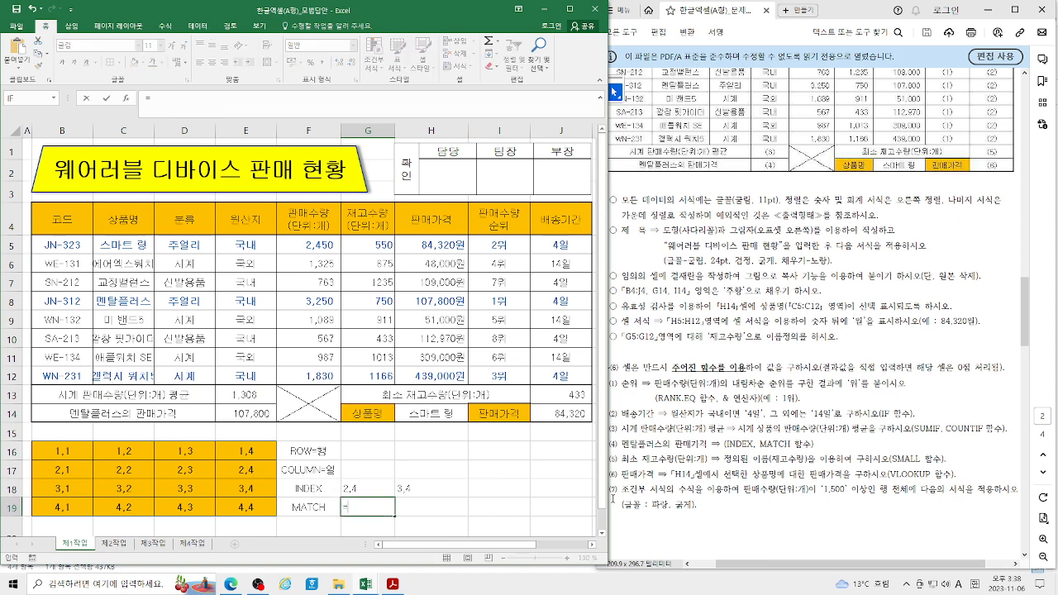
pyautogui.write('M')
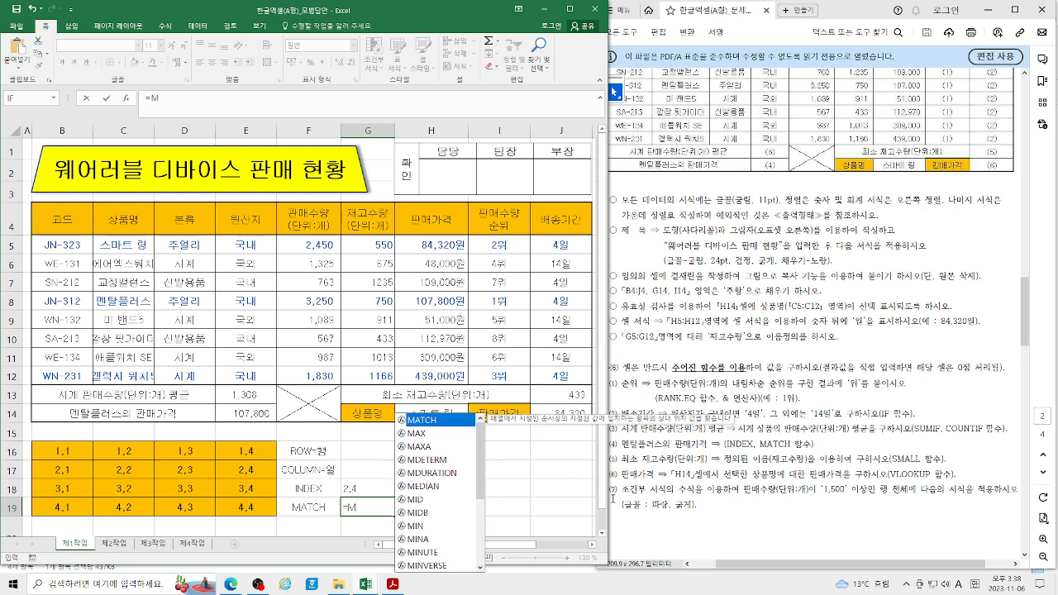
pyautogui.write('A')
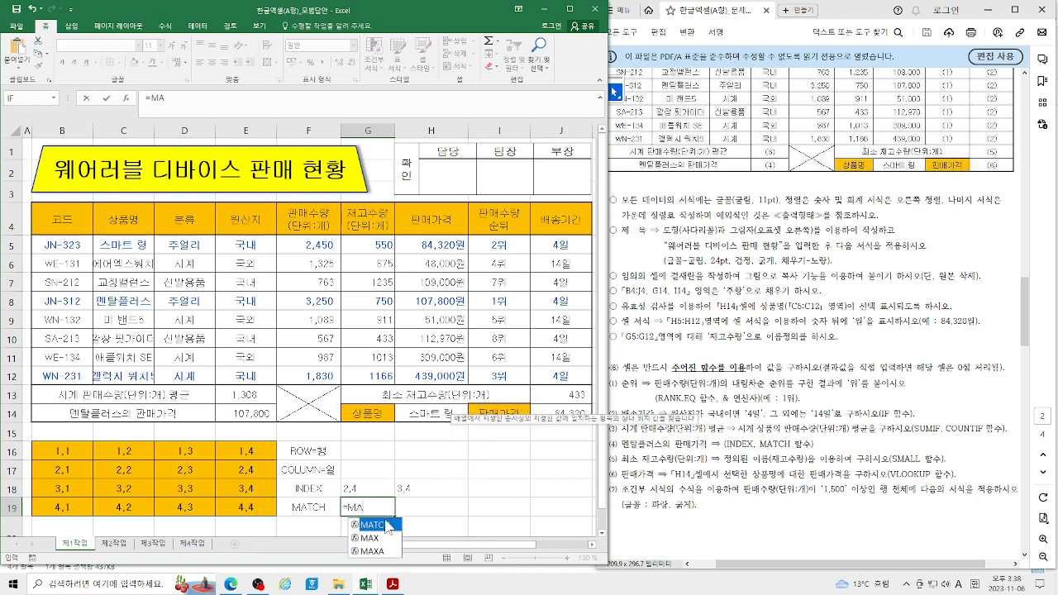
pyautogui.doubleClick(386, 533)
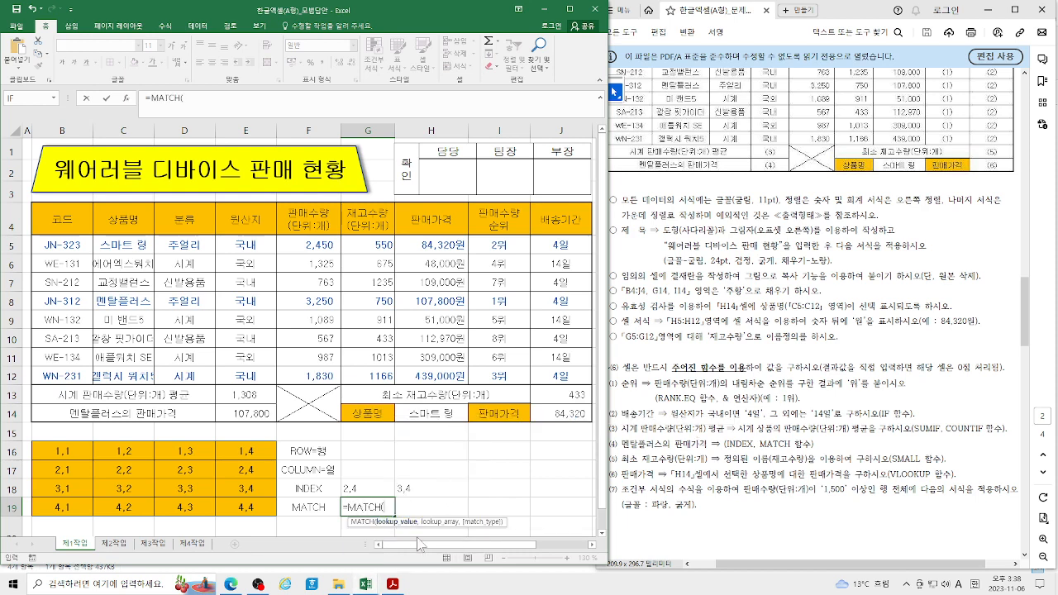
pyautogui.click(125, 99)
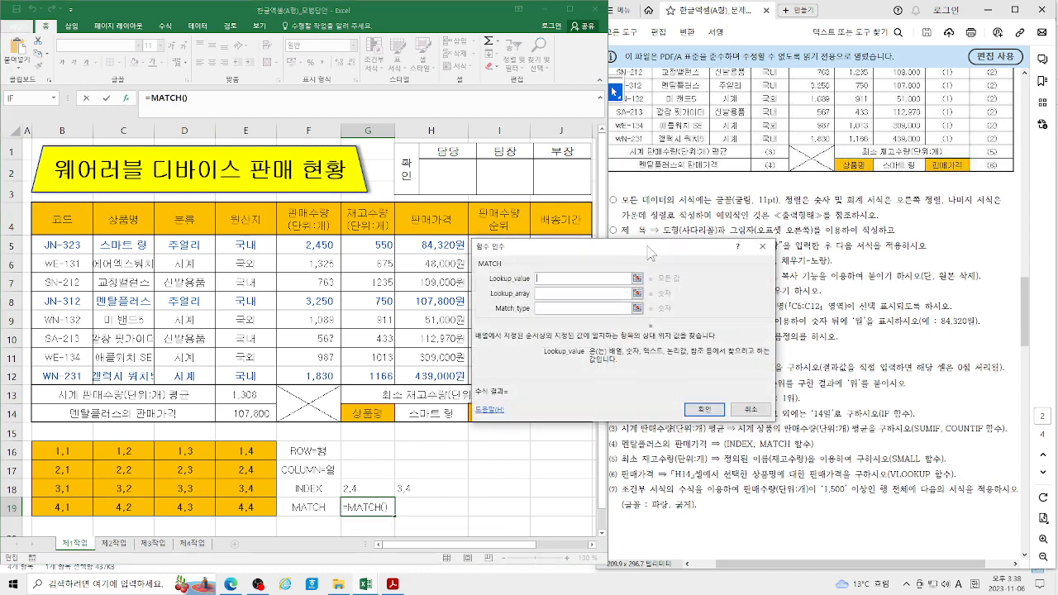
pyautogui.moveTo(651, 253); pyautogui.dragTo(677, 243)
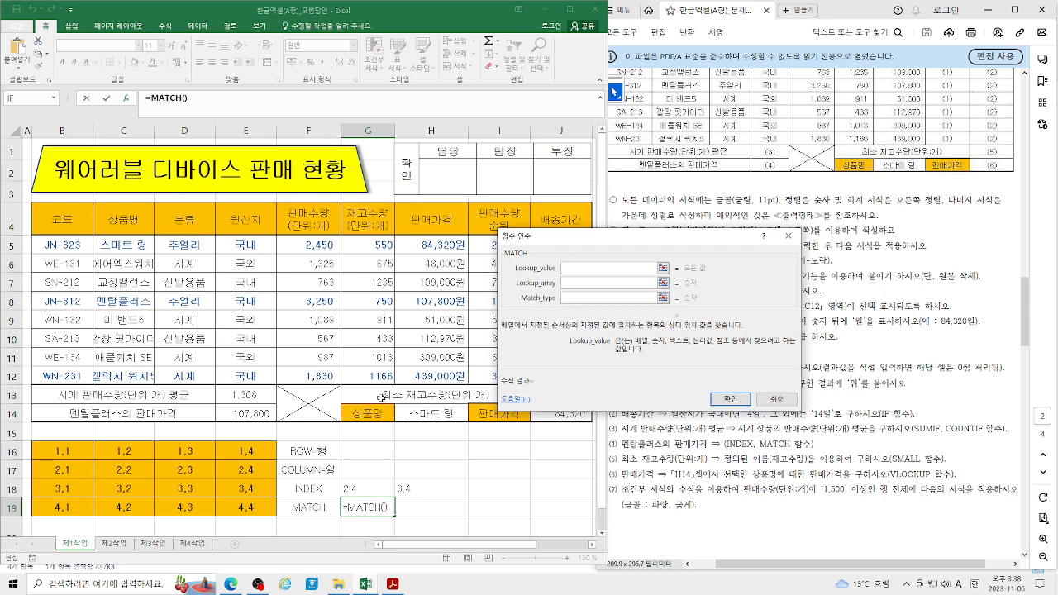
pyautogui.click(172, 488)
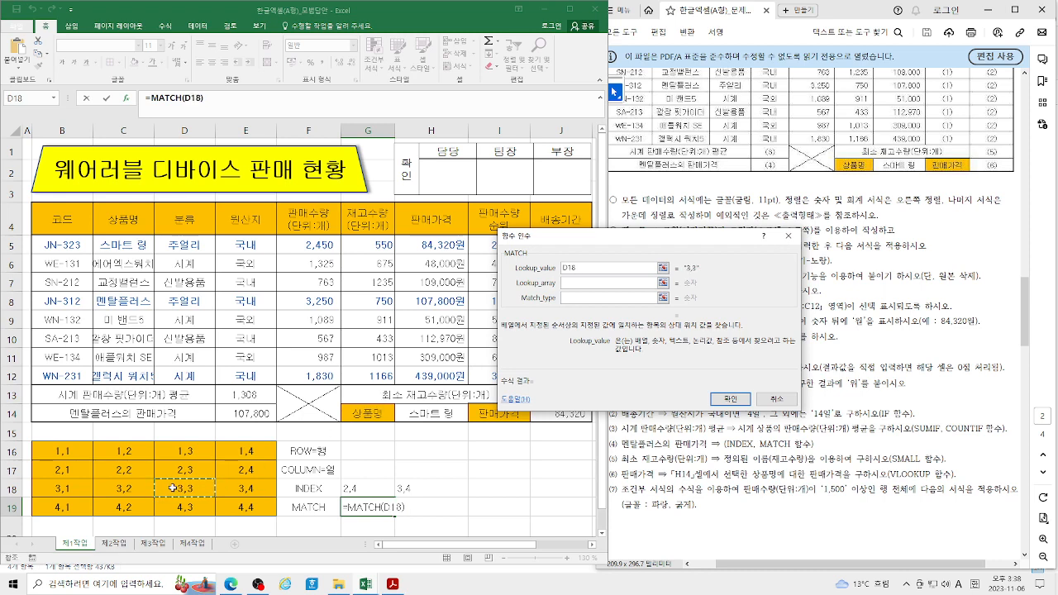
pyautogui.click(590, 282)
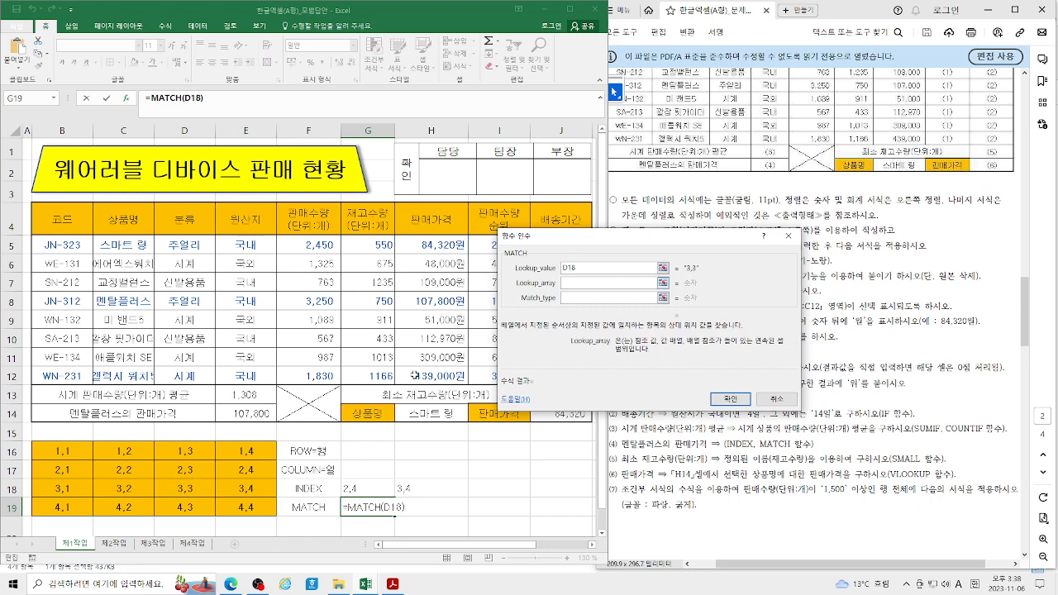
pyautogui.moveTo(192, 450); pyautogui.dragTo(192, 506)
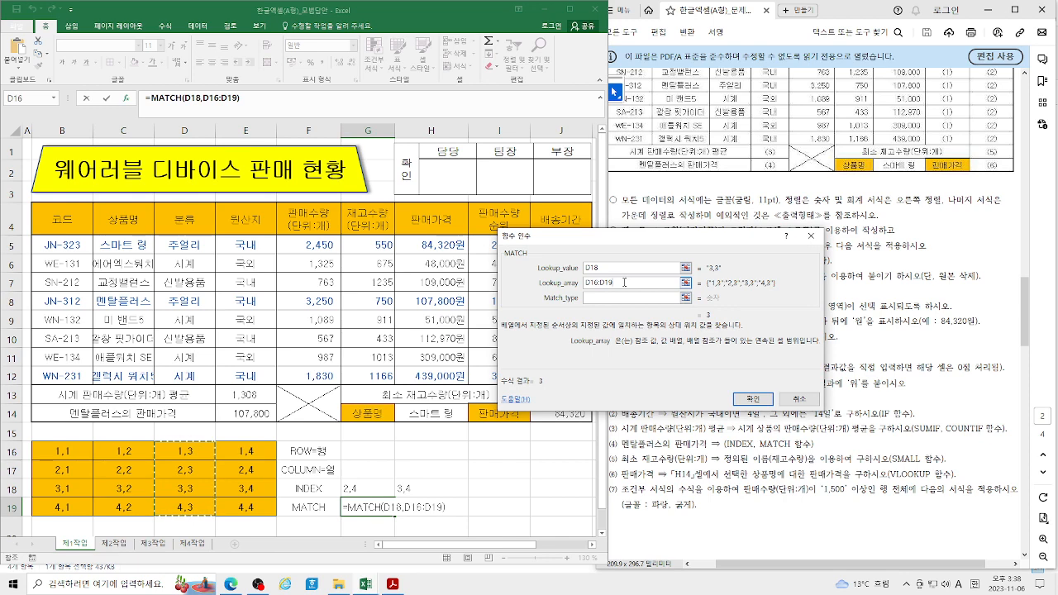
# Step: Try the single row B18:E18 as the MATCH lookup array and discard the entry in G19
pyautogui.moveTo(625, 281); pyautogui.dragTo(586, 282)
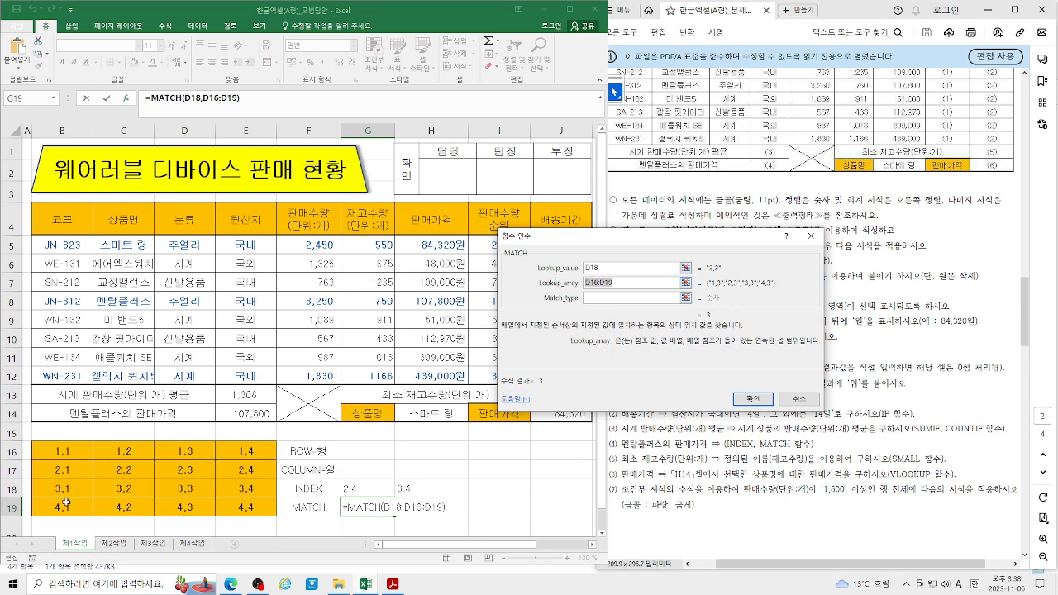
pyautogui.moveTo(58, 487); pyautogui.dragTo(248, 489)
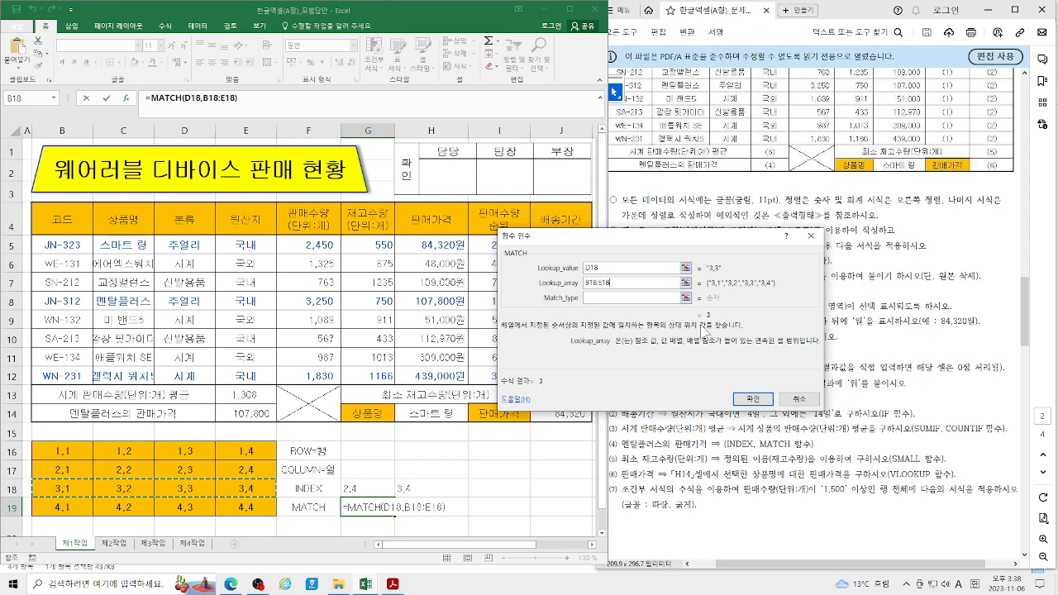
pyautogui.press('Escape')
# Step: Begin a MATCH function in G19 again with D17 as the lookup value and D16:D19 as the lookup array
pyautogui.write('=')
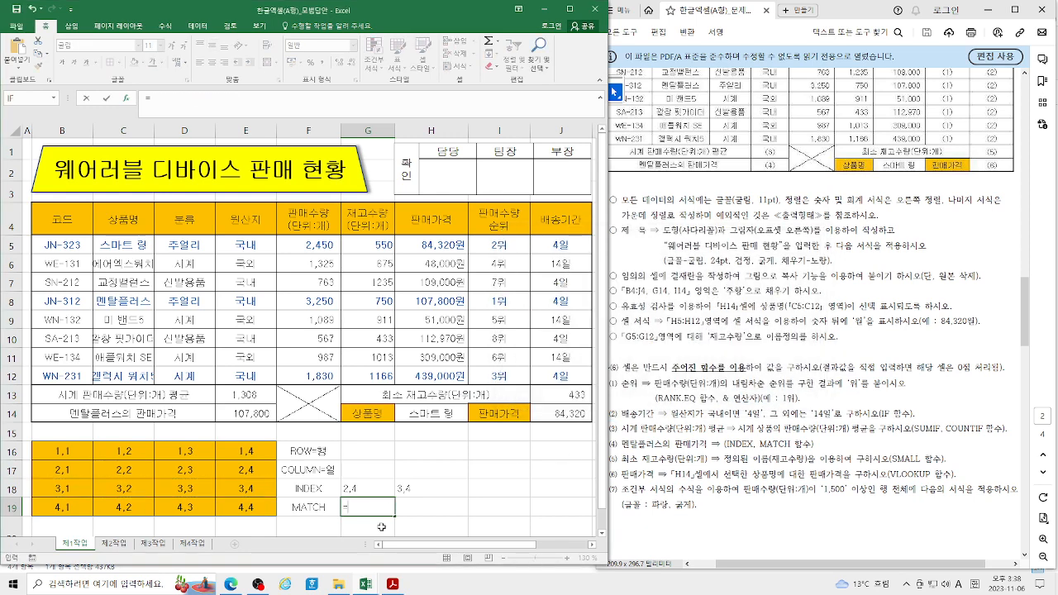
pyautogui.write('MA')
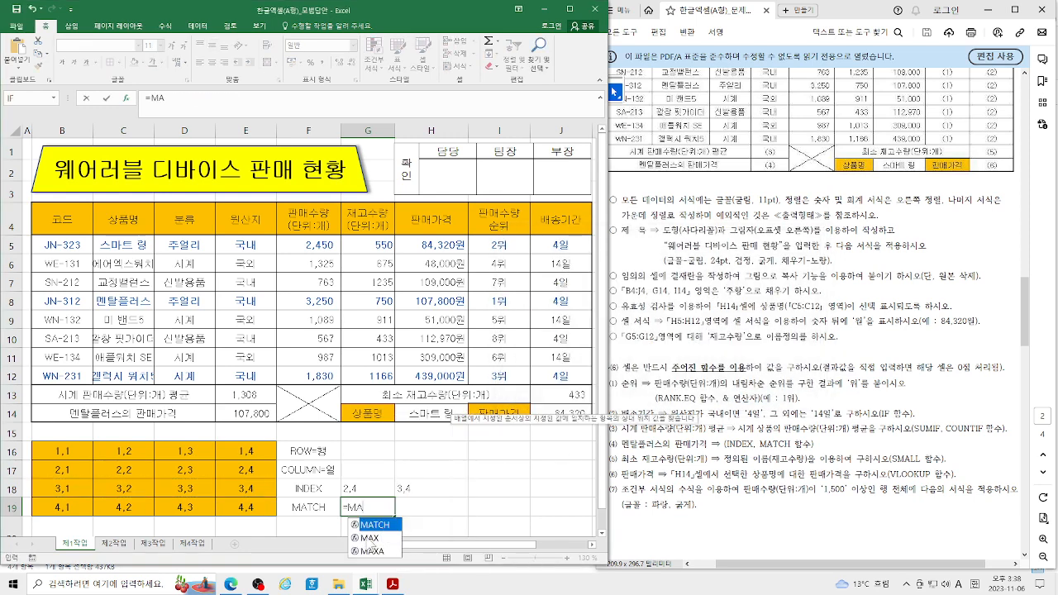
pyautogui.doubleClick(376, 526)
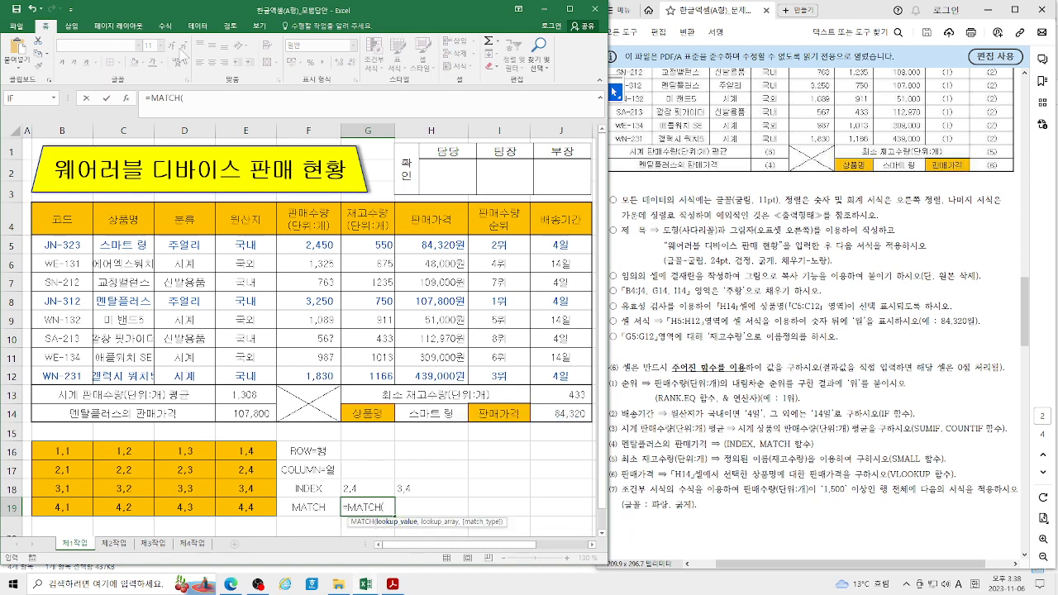
pyautogui.click(125, 97)
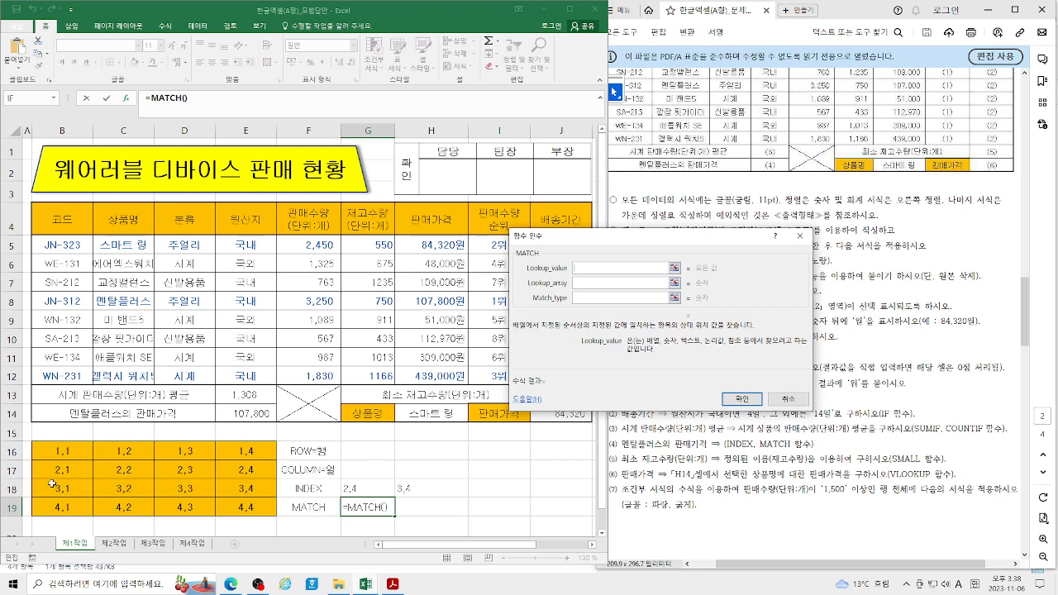
pyautogui.moveTo(56, 467); pyautogui.dragTo(238, 469)
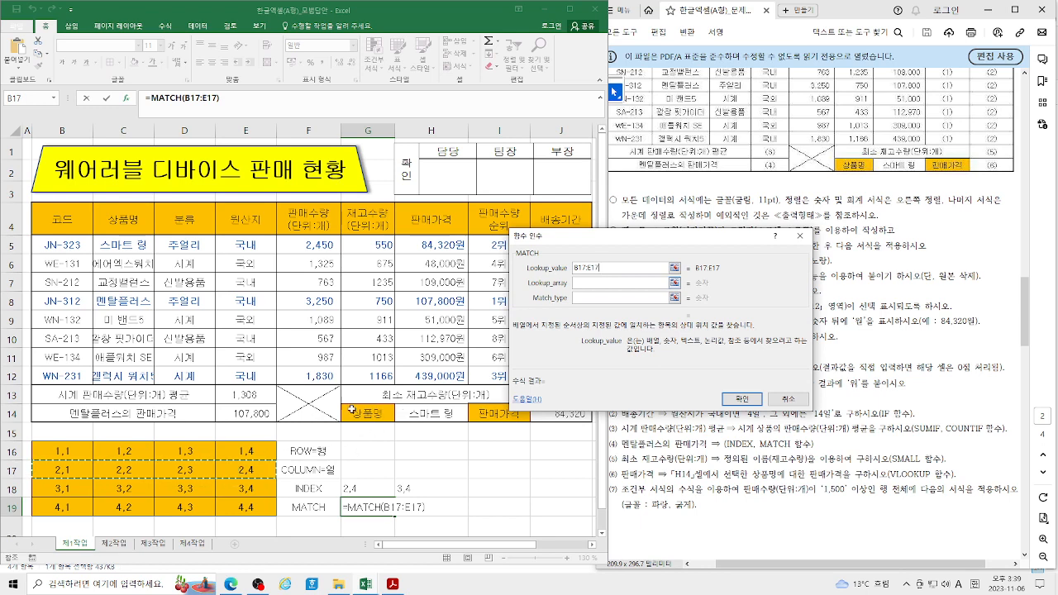
pyautogui.press('BackSpace')
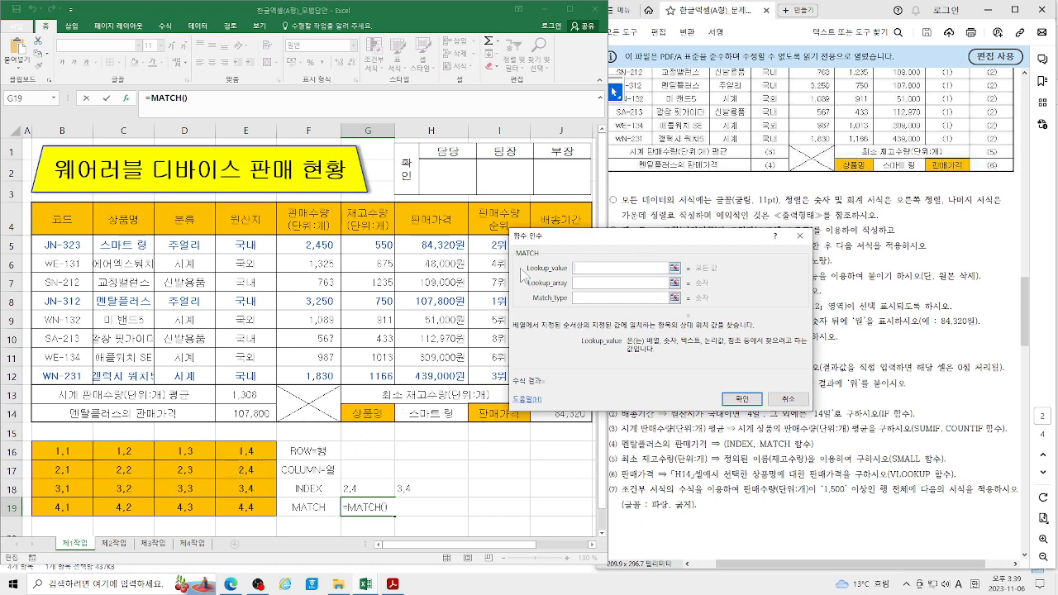
pyautogui.click(188, 471)
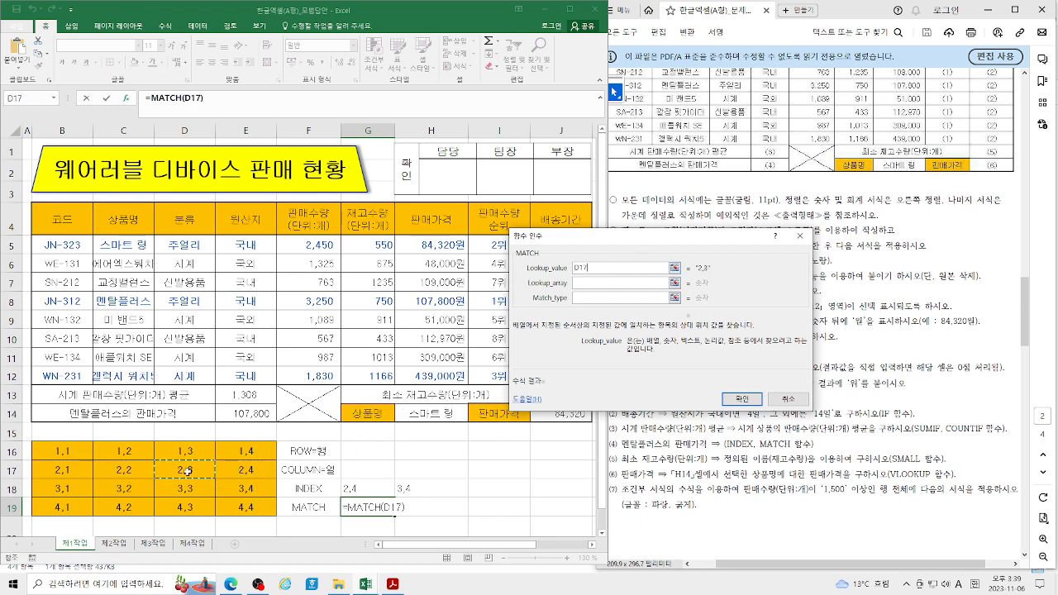
pyautogui.click(603, 285)
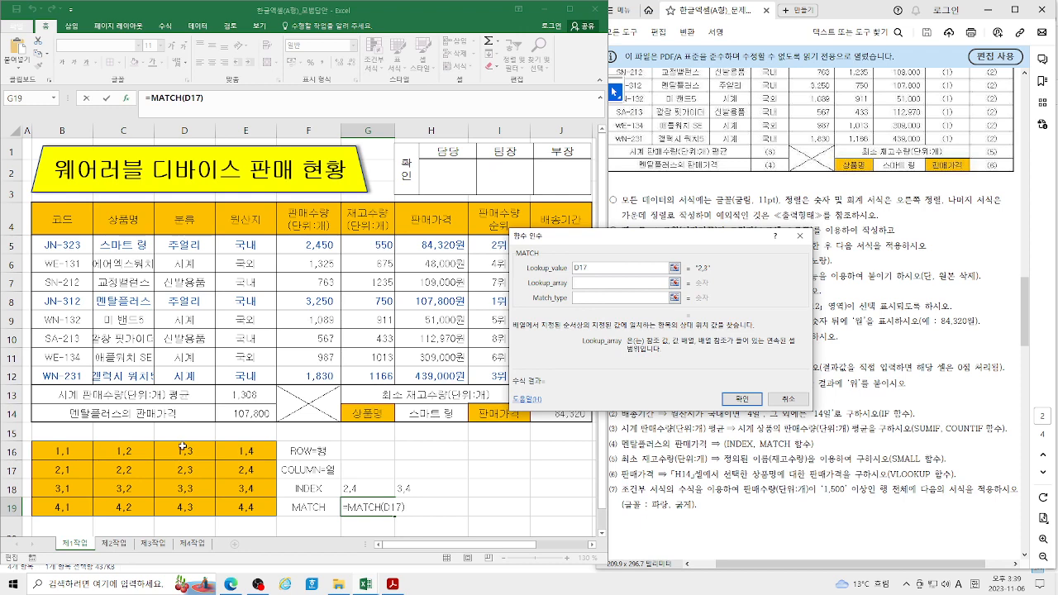
pyautogui.moveTo(183, 447); pyautogui.dragTo(187, 504)
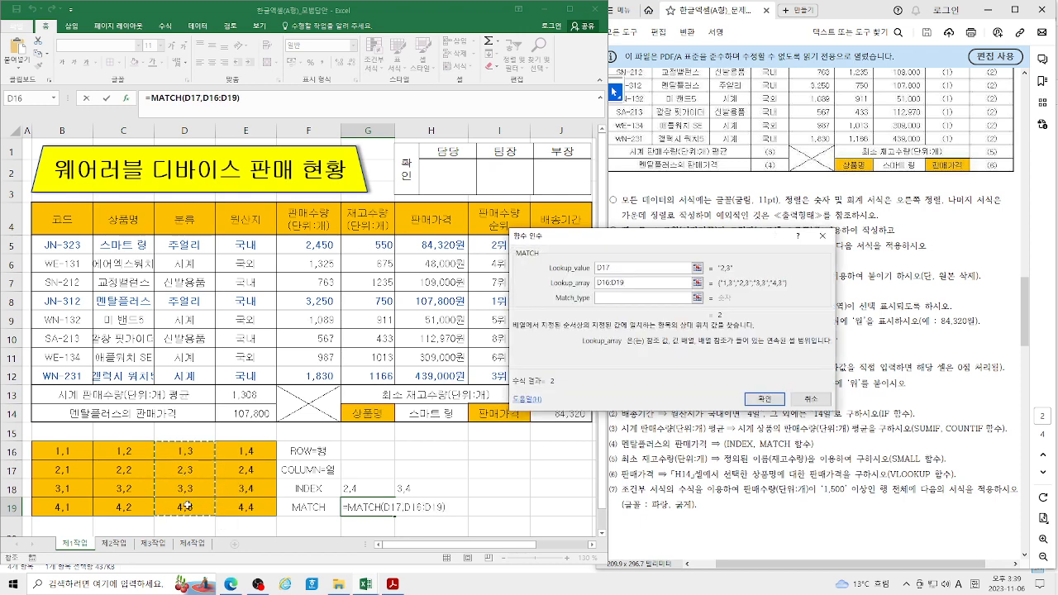
# Step: Try the single row B17:E17 as the MATCH lookup array and discard the entry in G19
pyautogui.moveTo(634, 283); pyautogui.dragTo(590, 284)
pyautogui.moveTo(51, 470); pyautogui.dragTo(246, 470)
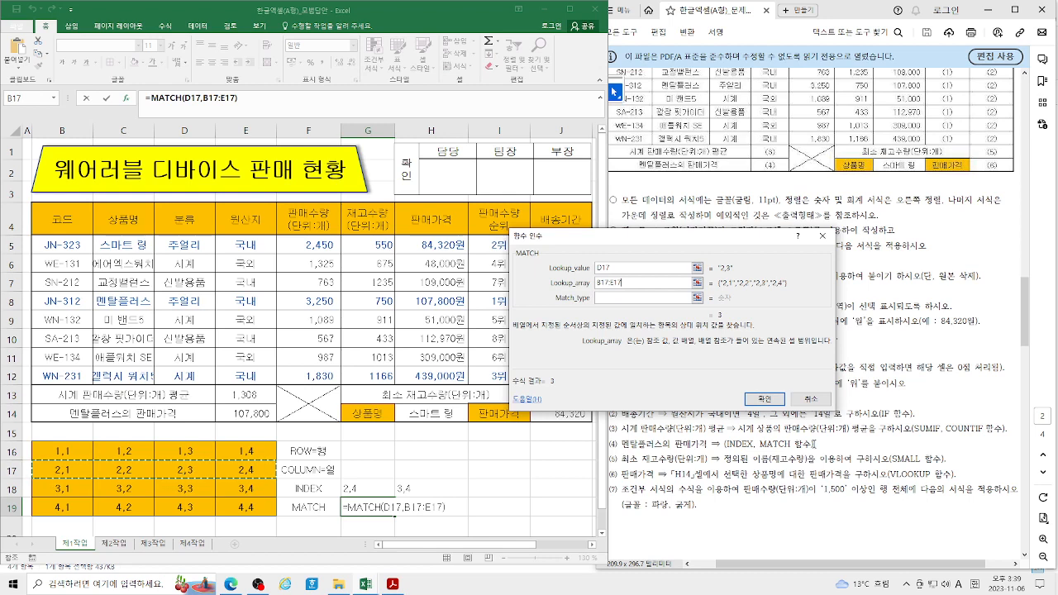
pyautogui.click(813, 399)
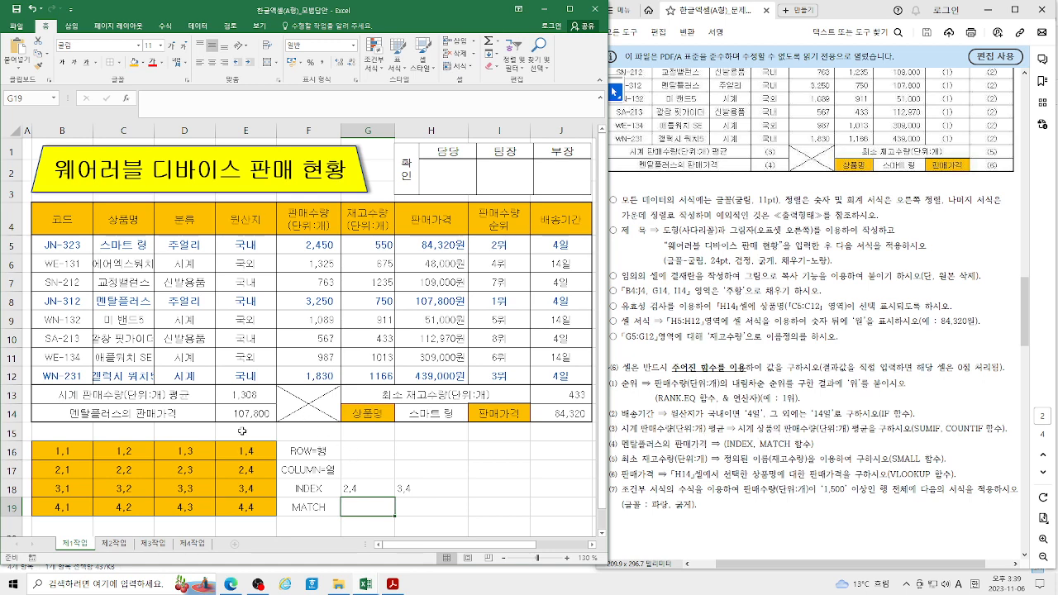
# Step: Clear cell E14 and begin an array-form INDEX function there with B5:H12 as the array
pyautogui.click(235, 412)
pyautogui.press('Delete')
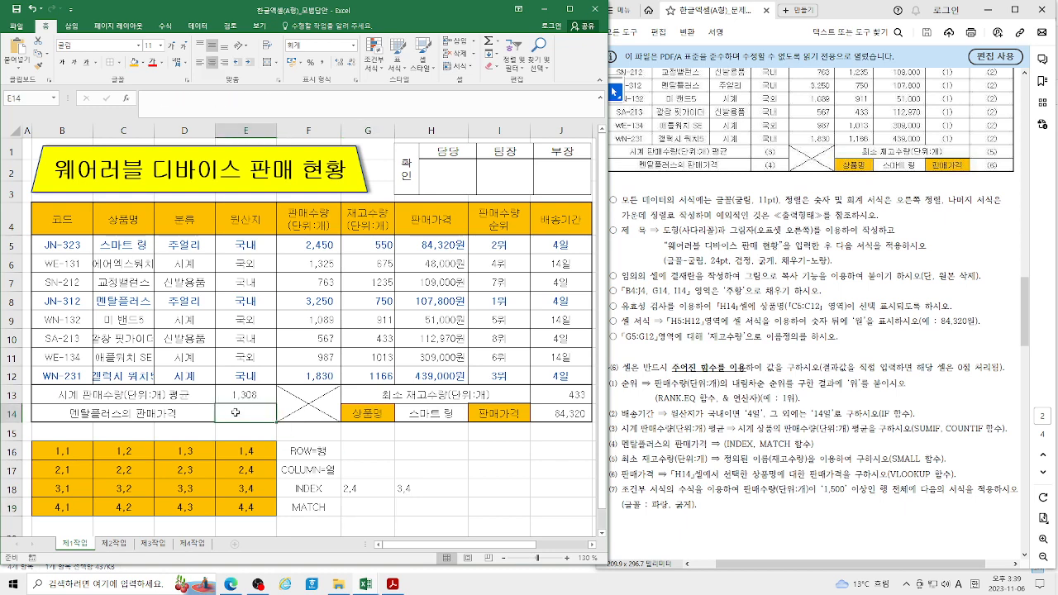
pyautogui.write('=')
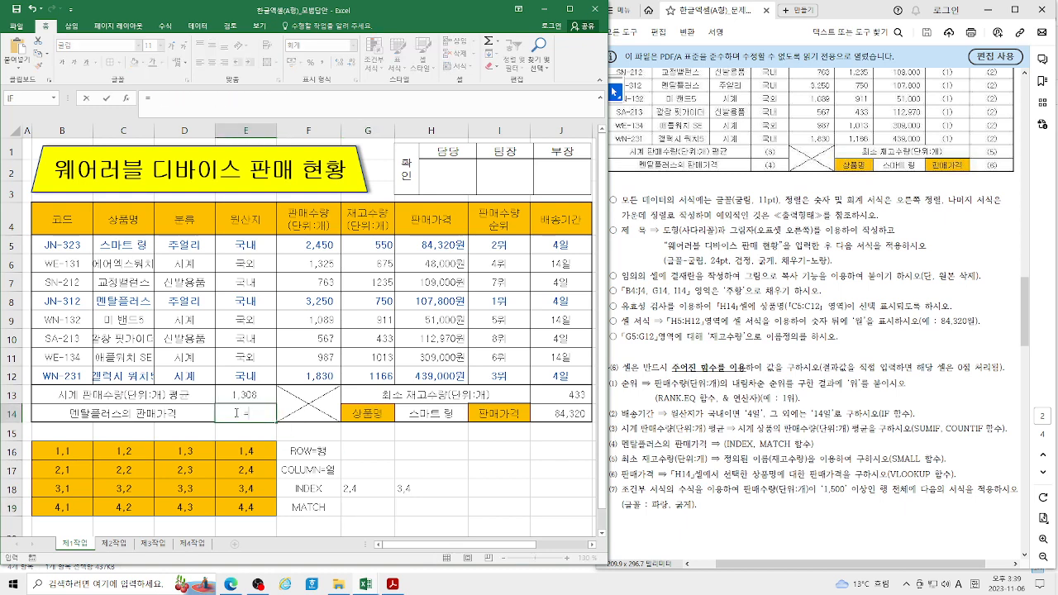
pyautogui.write('IN')
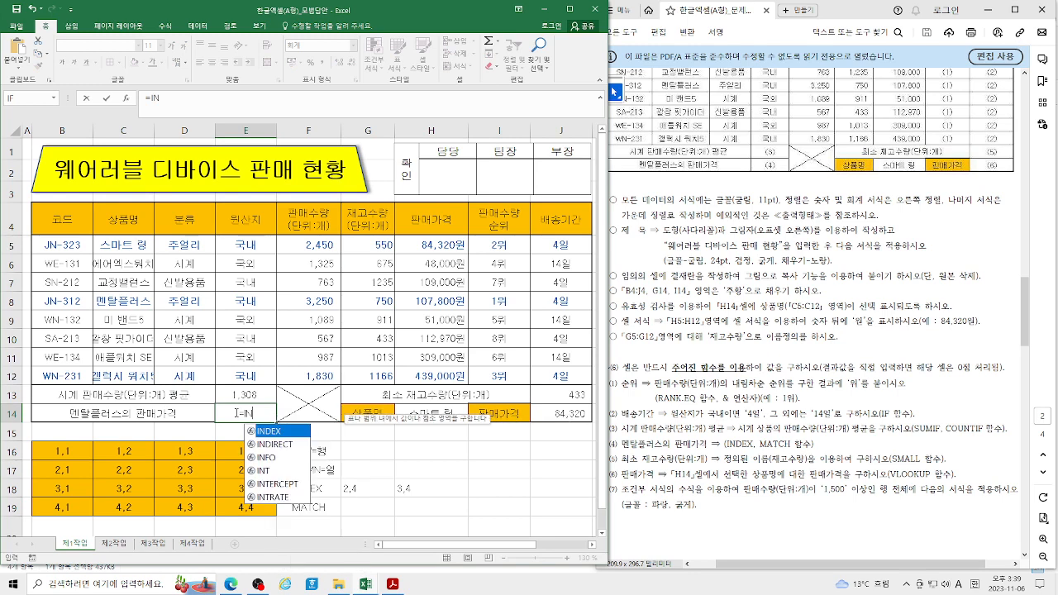
pyautogui.doubleClick(270, 432)
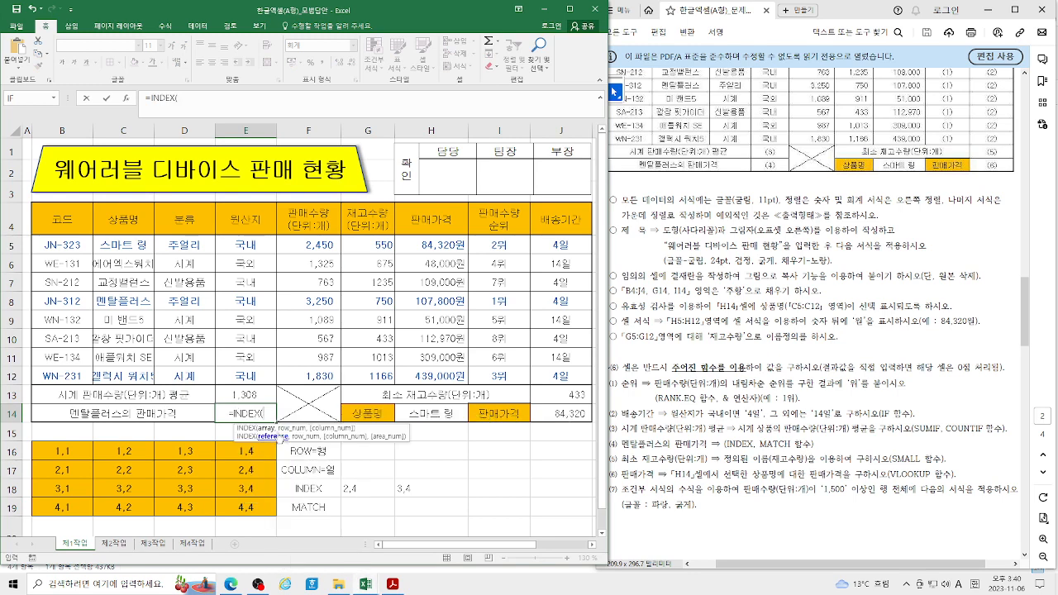
pyautogui.click(126, 98)
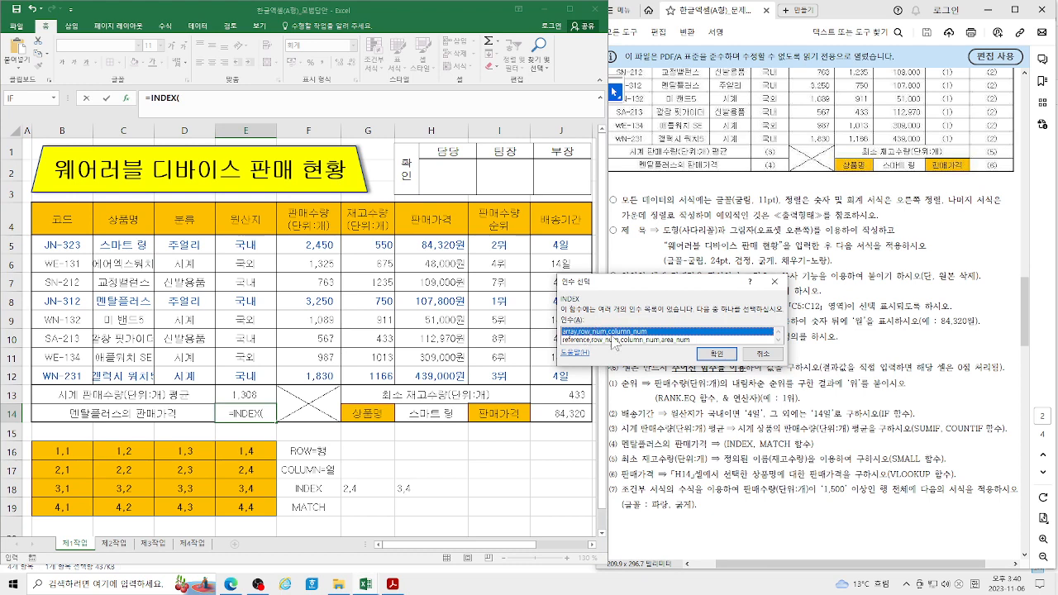
pyautogui.click(716, 354)
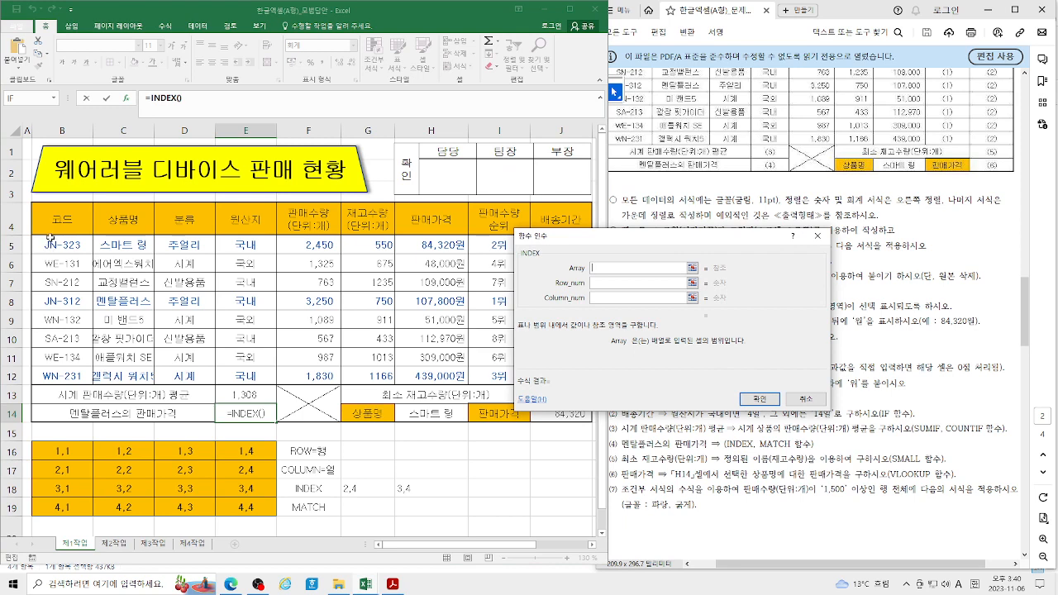
pyautogui.moveTo(49, 244); pyautogui.dragTo(427, 377)
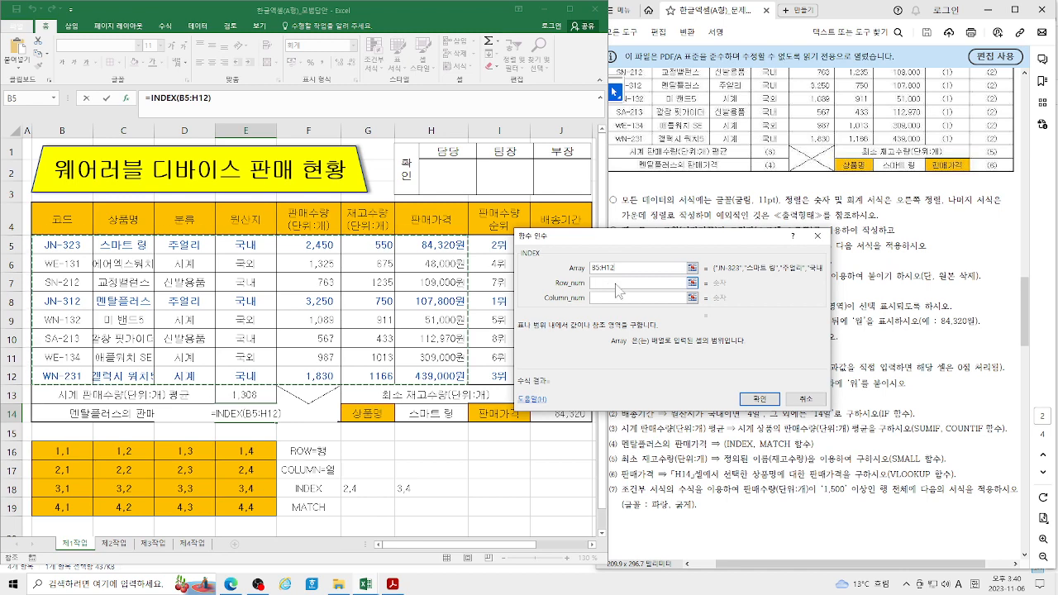
# Step: Nest a MATCH function as the row number of the INDEX formula in E14 and switch to editing its arguments
pyautogui.click(616, 284)
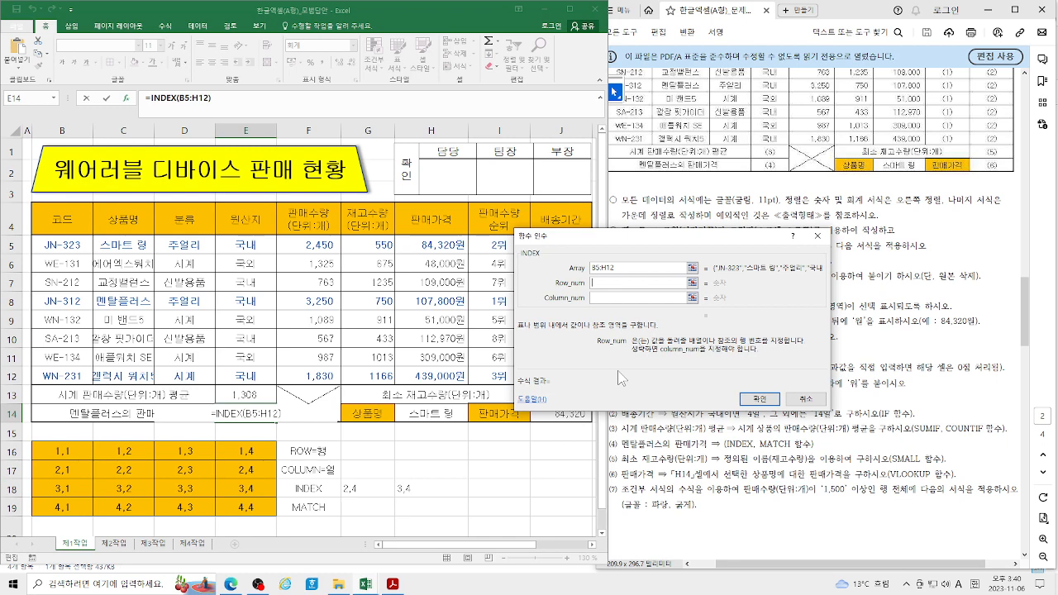
pyautogui.write('MA')
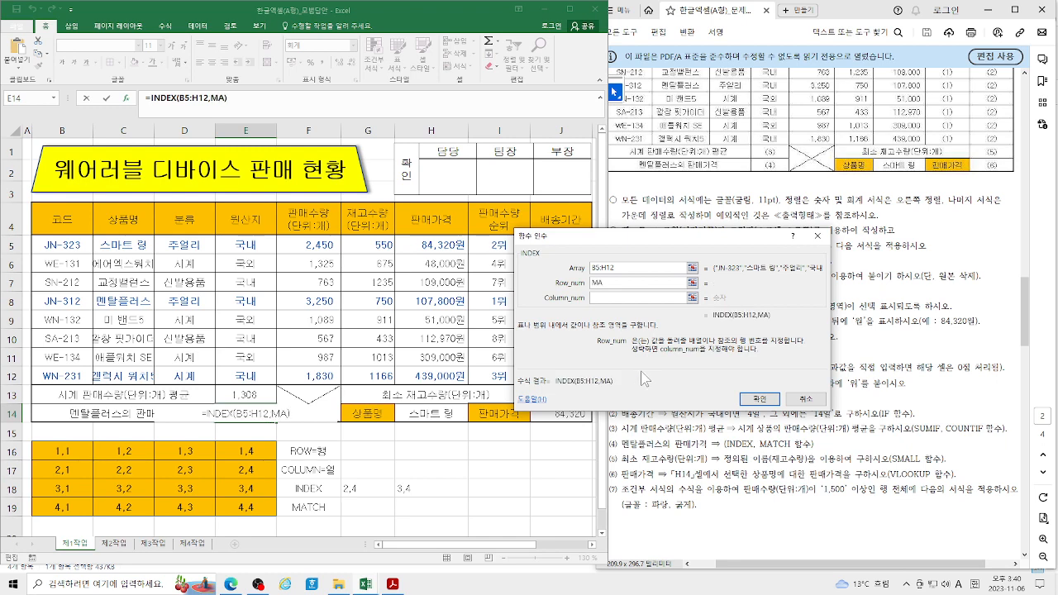
pyautogui.write('TCH')
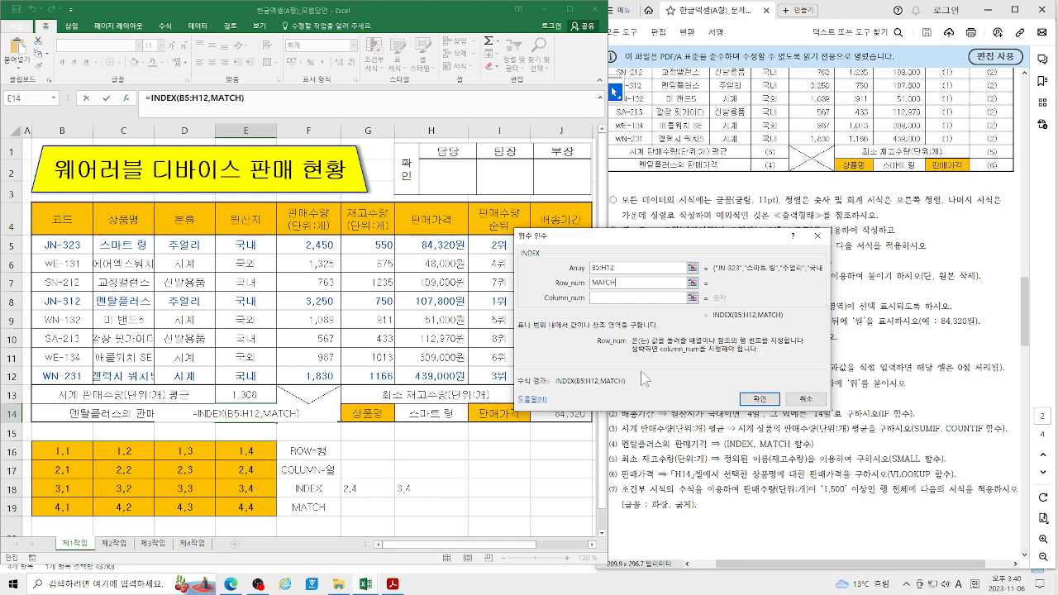
pyautogui.write('(')
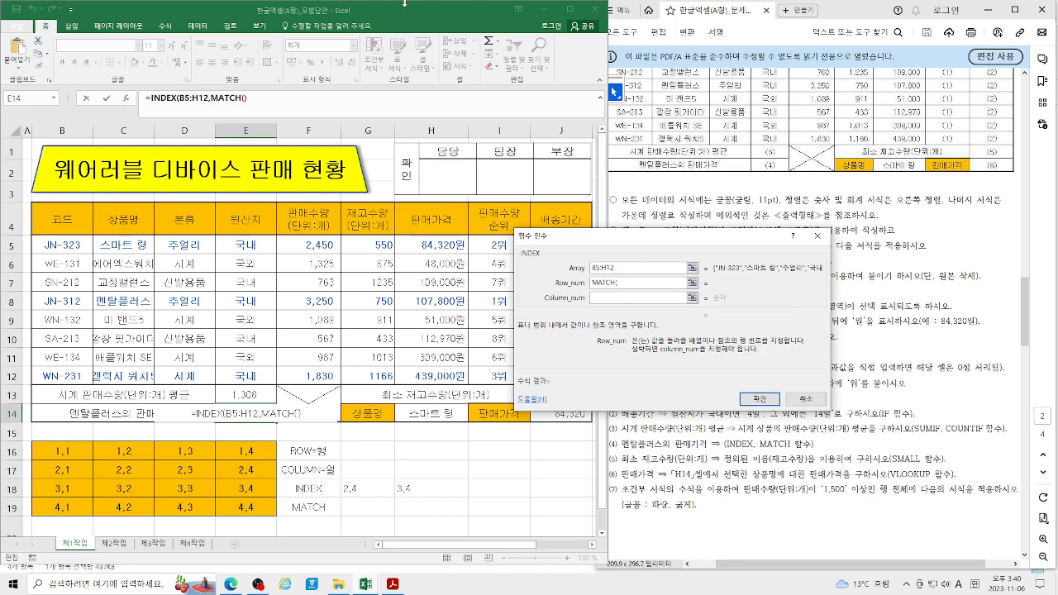
pyautogui.click(223, 98)
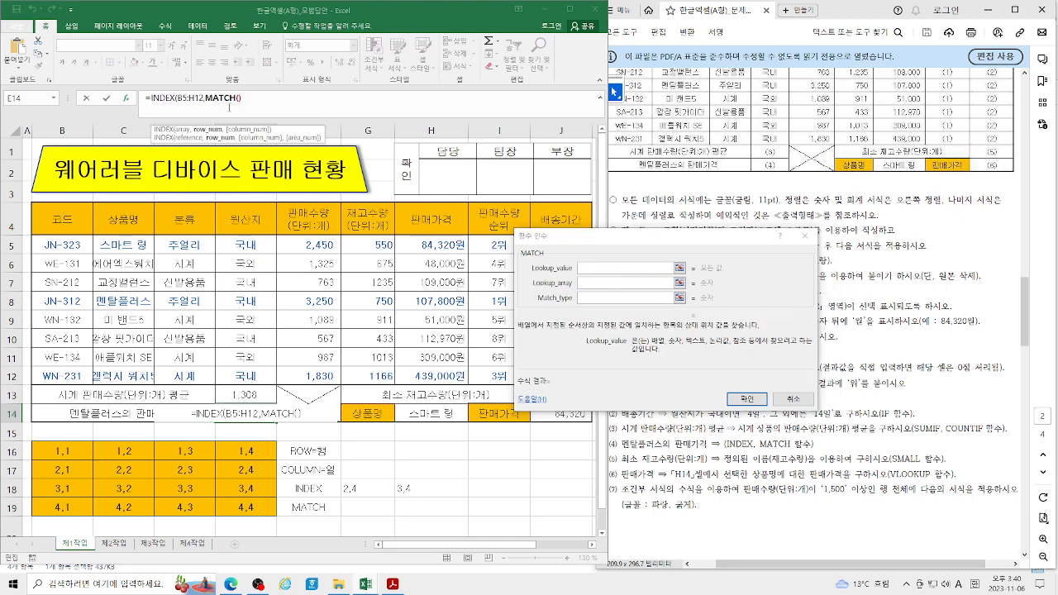
# Step: Give the nested MATCH in E14 the lookup value C8, the lookup array C5:C12 and match type 0
pyautogui.click(611, 267)
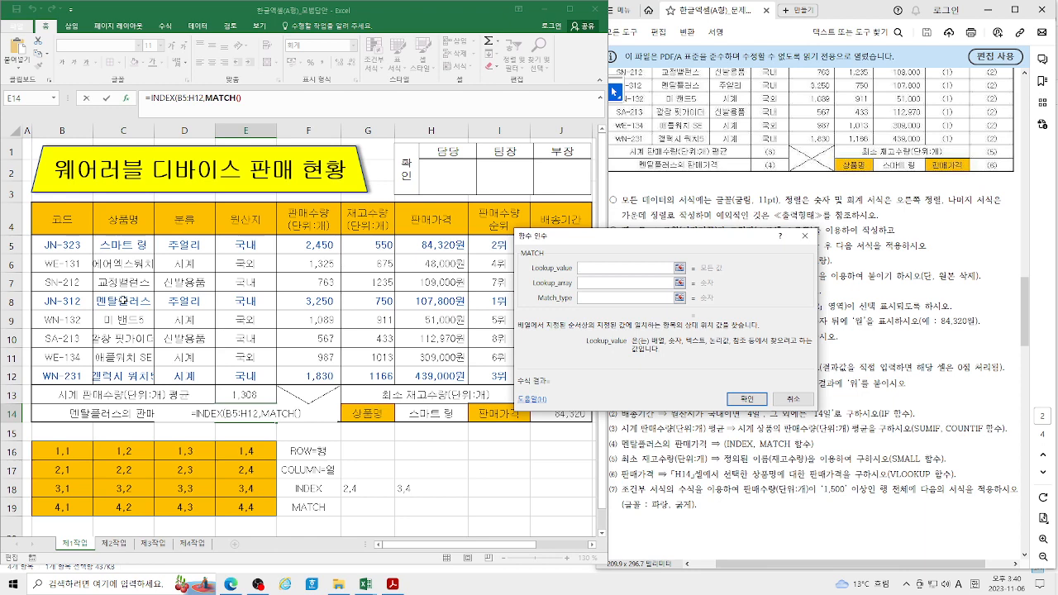
pyautogui.click(123, 302)
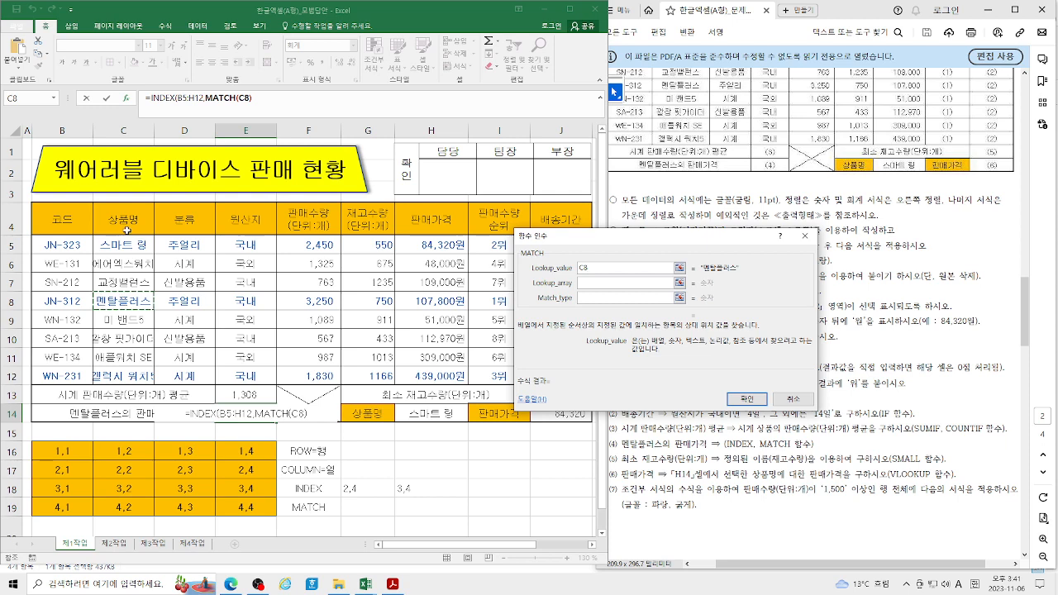
pyautogui.click(601, 283)
pyautogui.moveTo(109, 239); pyautogui.dragTo(122, 376)
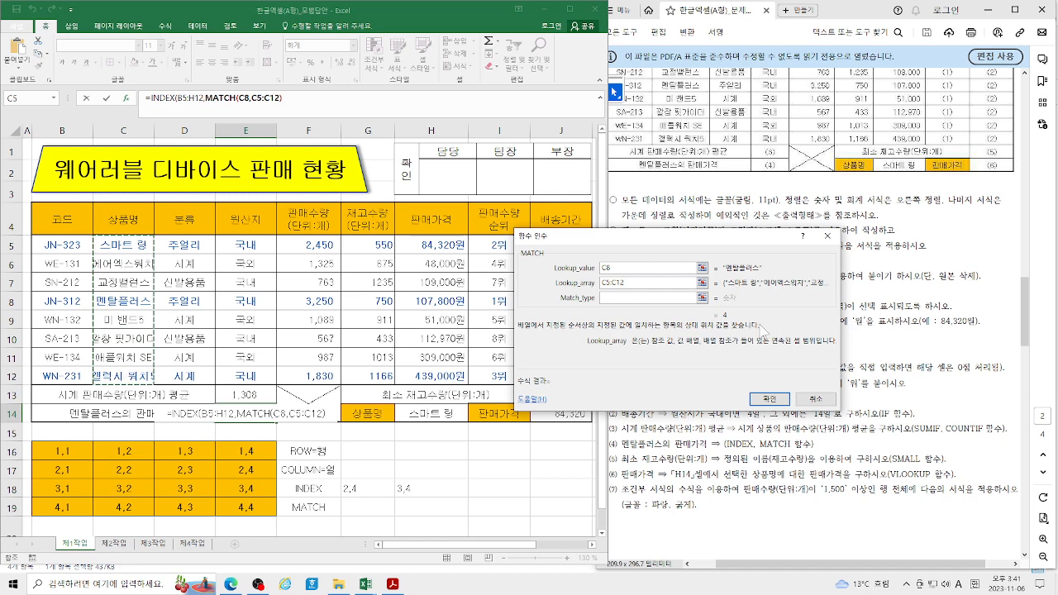
pyautogui.click(617, 298)
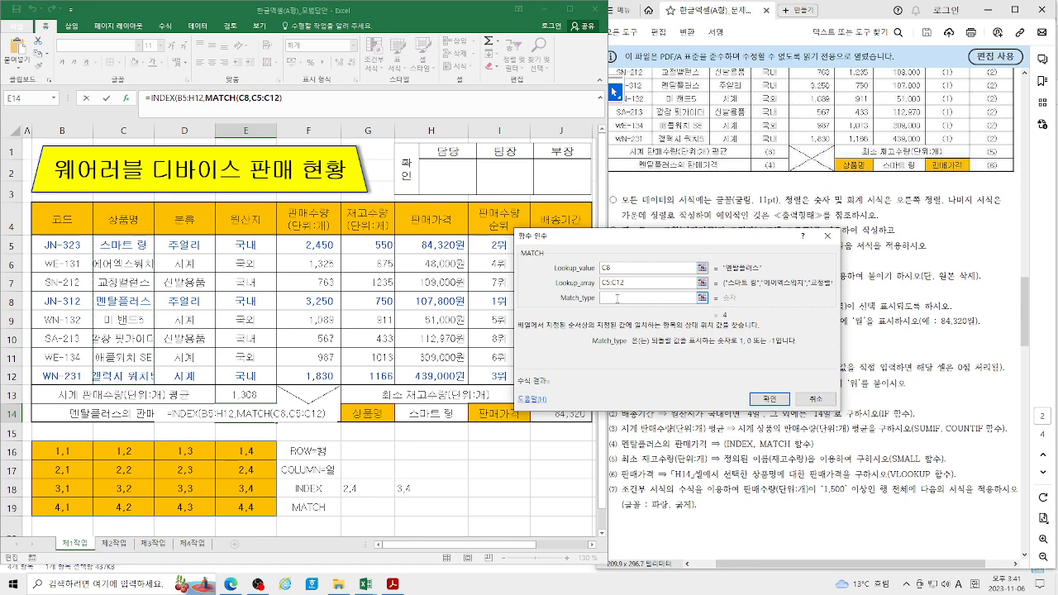
pyautogui.write('0')
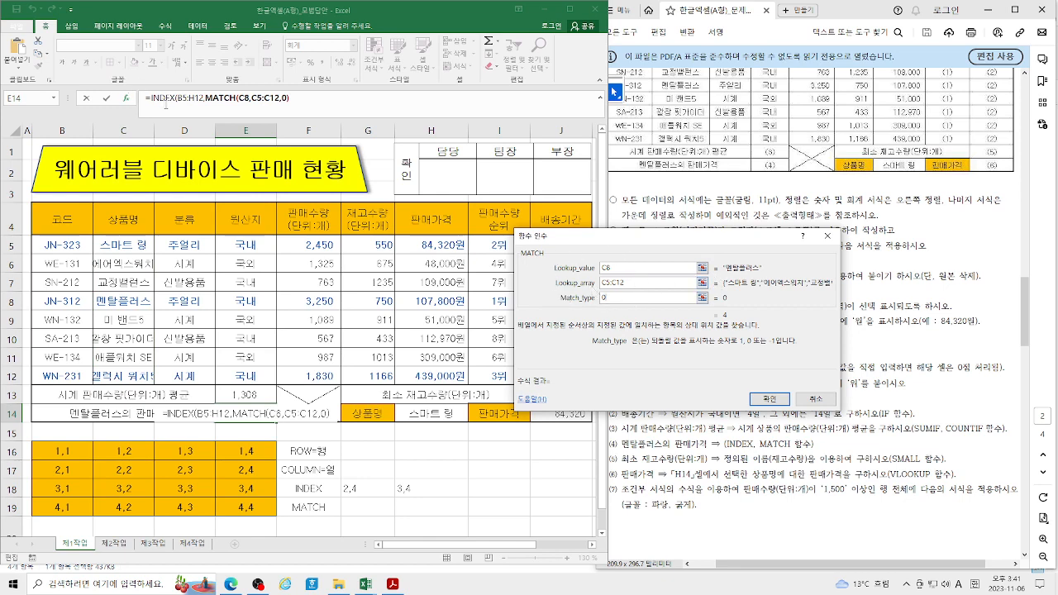
# Step: Return to the INDEX arguments, set the column number to 7 and enter the formula in E14
pyautogui.click(160, 98)
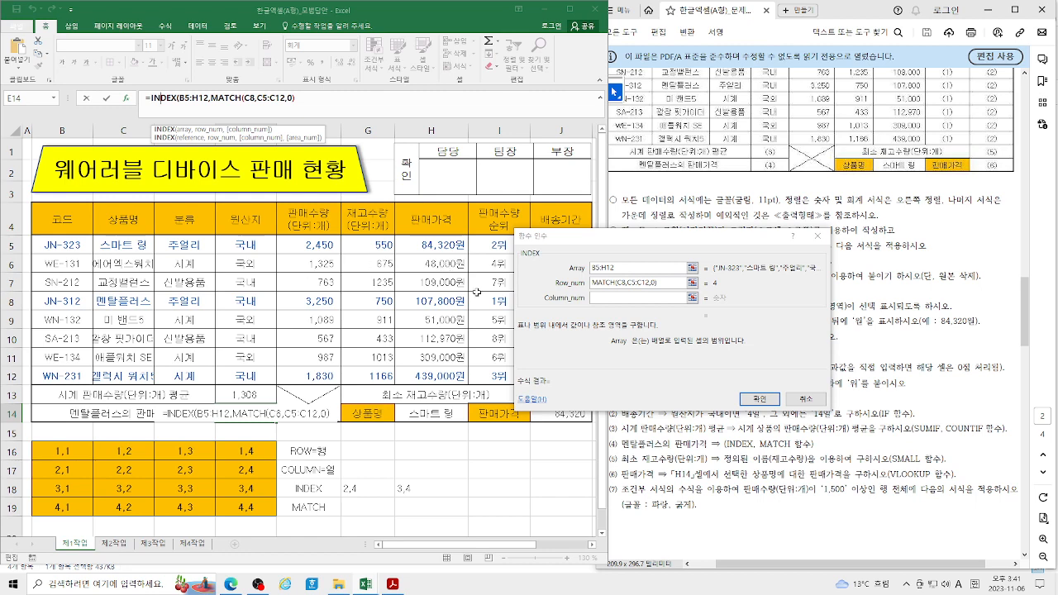
pyautogui.click(621, 299)
pyautogui.write('7')
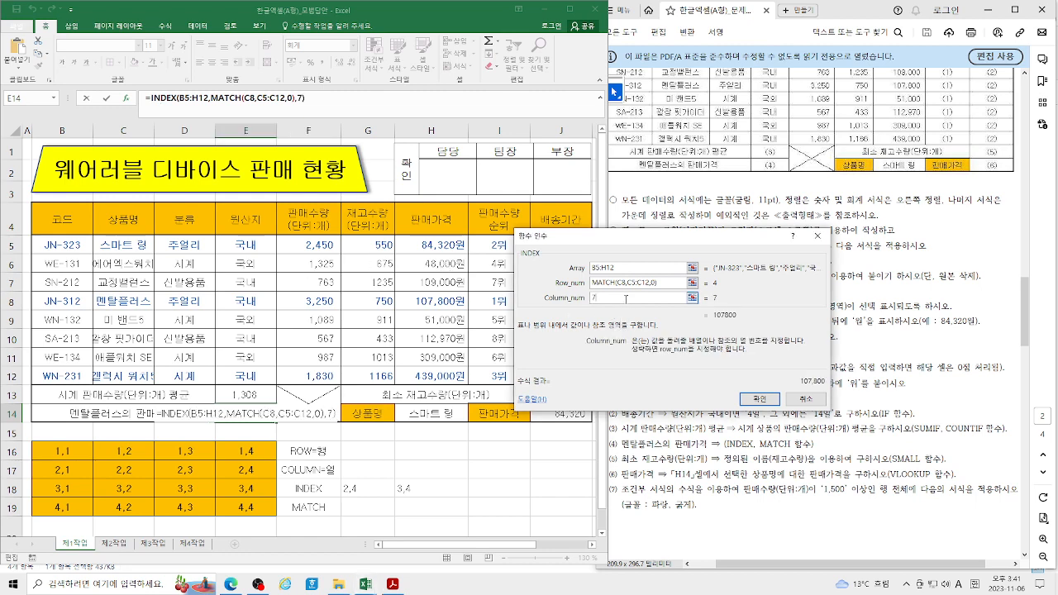
pyautogui.click(759, 399)
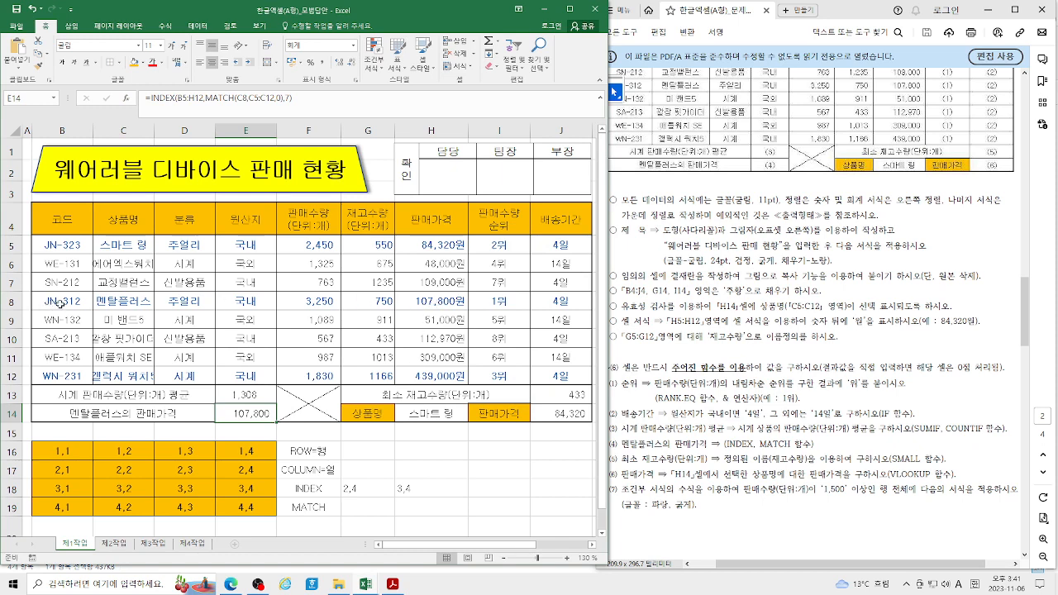
# Step: Review the array, row number and column number arguments of the INDEX formula in E14
pyautogui.click(127, 97)
pyautogui.click(716, 354)
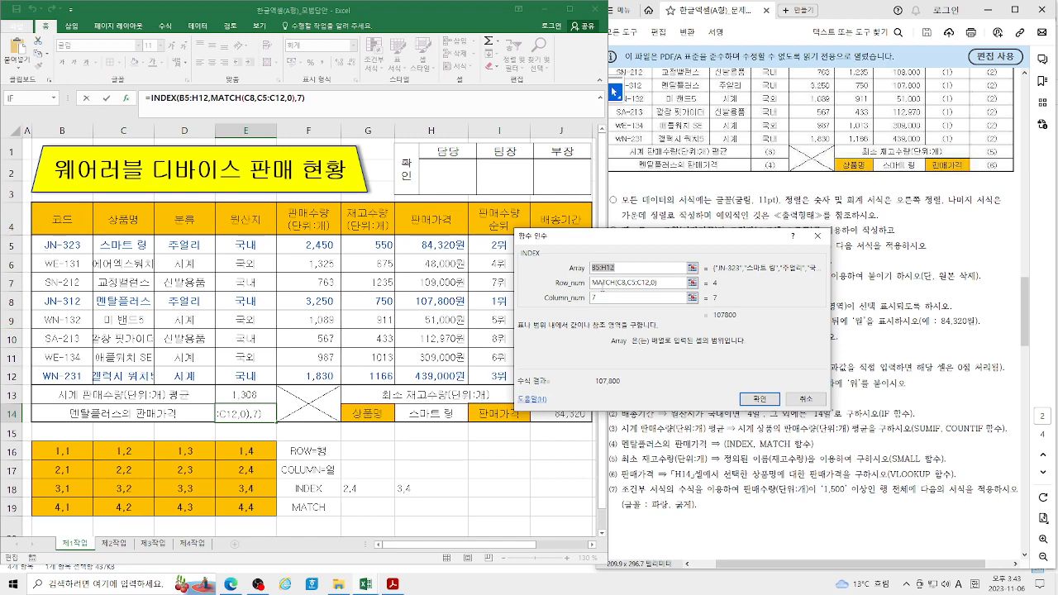
pyautogui.click(766, 401)
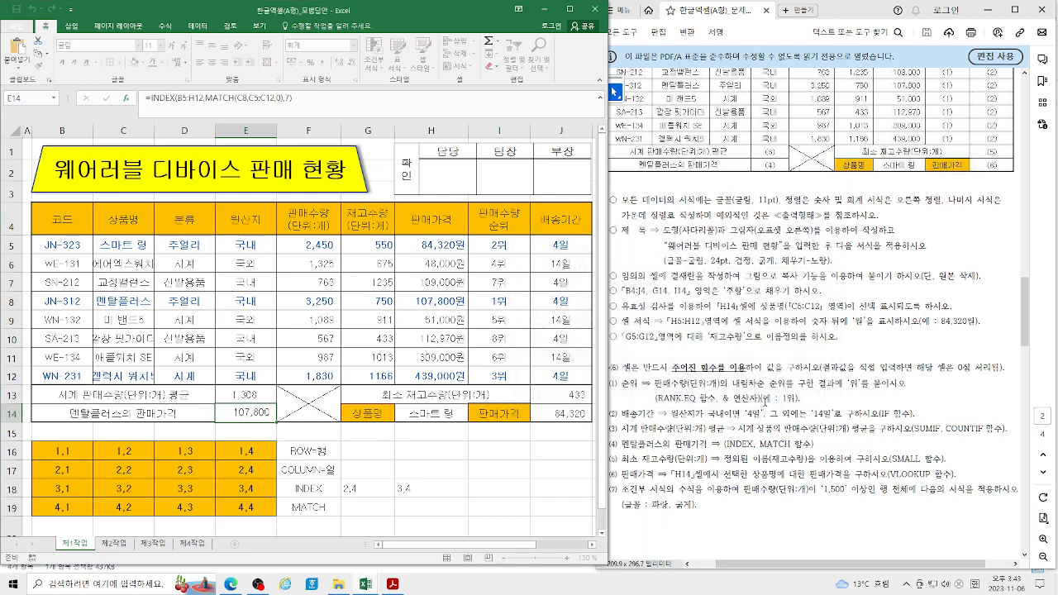
# Step: Begin an array-form INDEX function in cell E15 with only the price column H5:H12 as the array
pyautogui.click(228, 435)
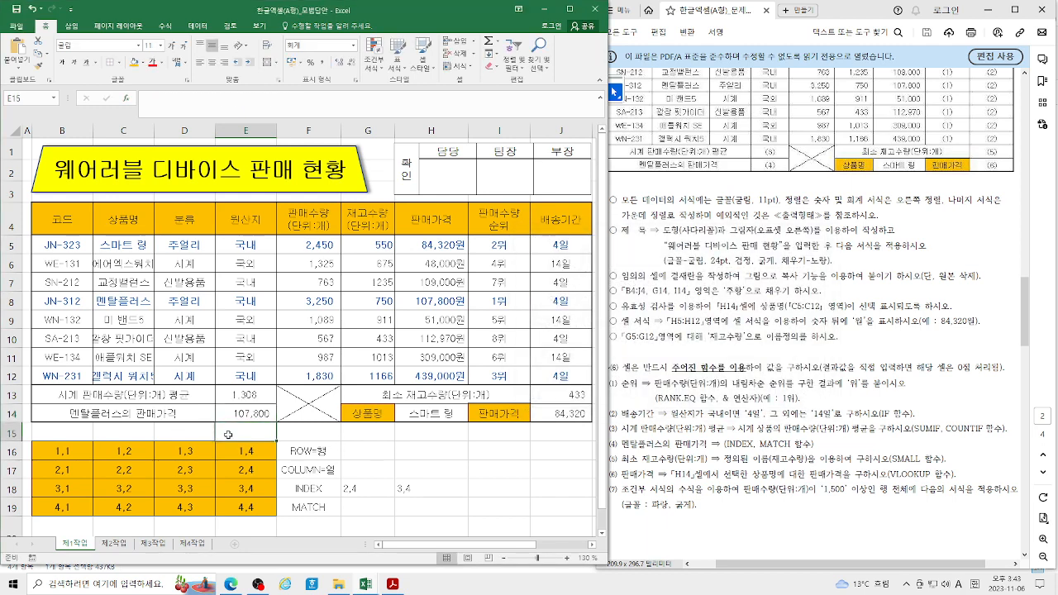
pyautogui.write('=')
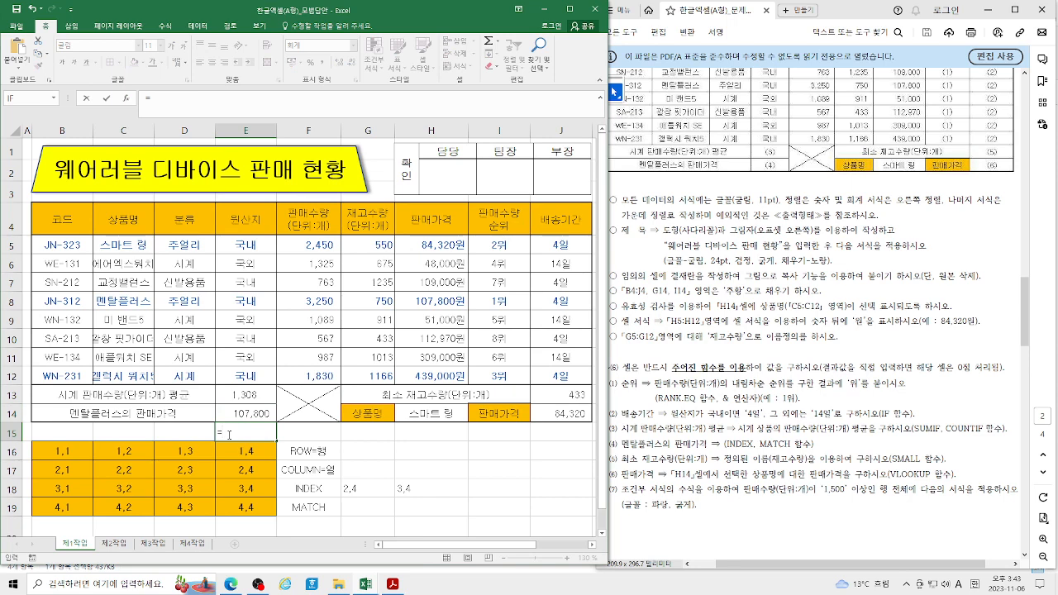
pyautogui.write('IN')
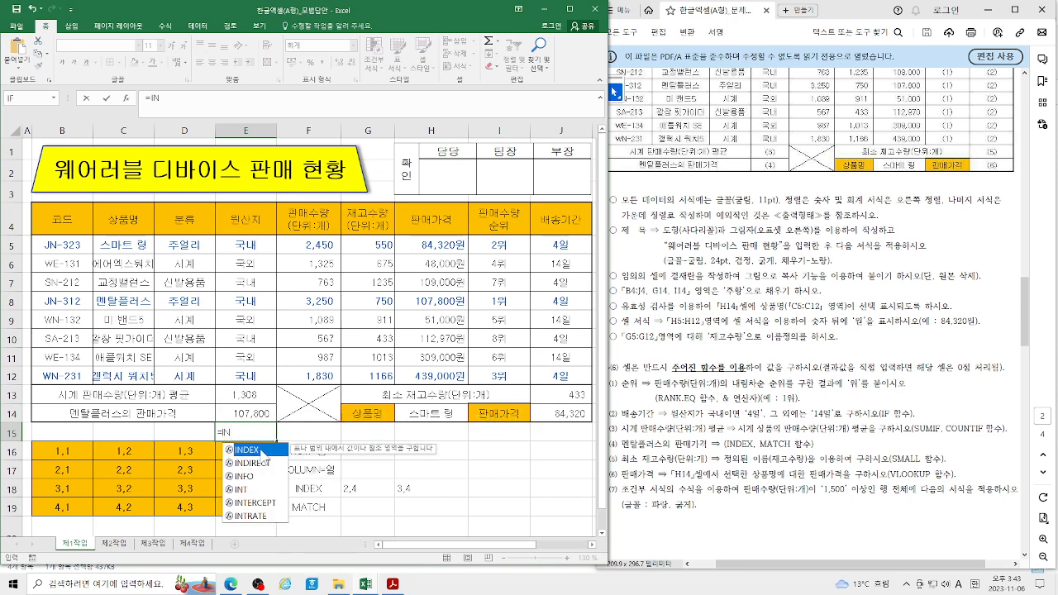
pyautogui.doubleClick(252, 450)
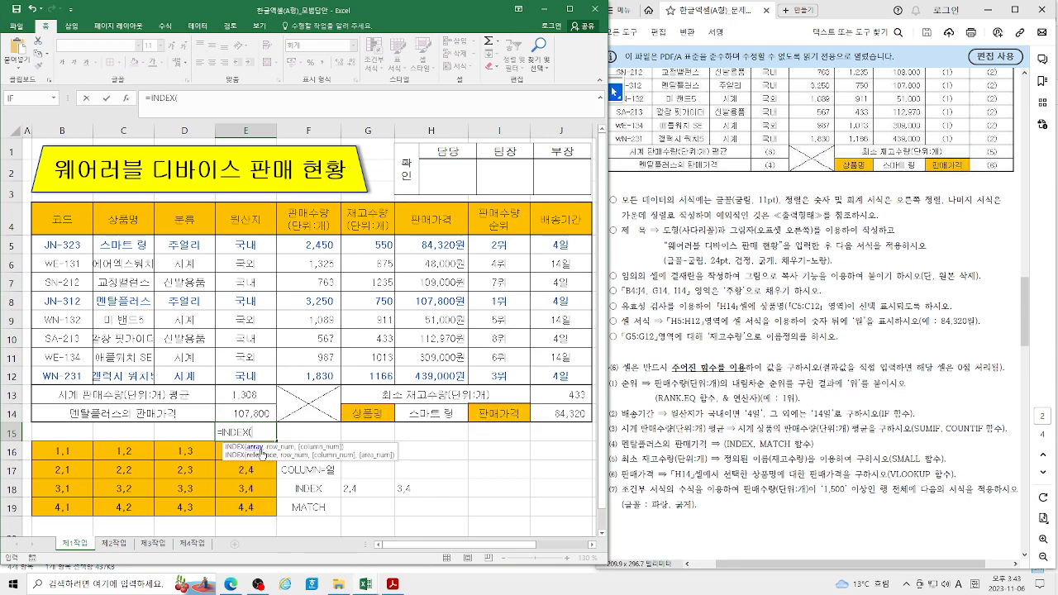
pyautogui.click(127, 97)
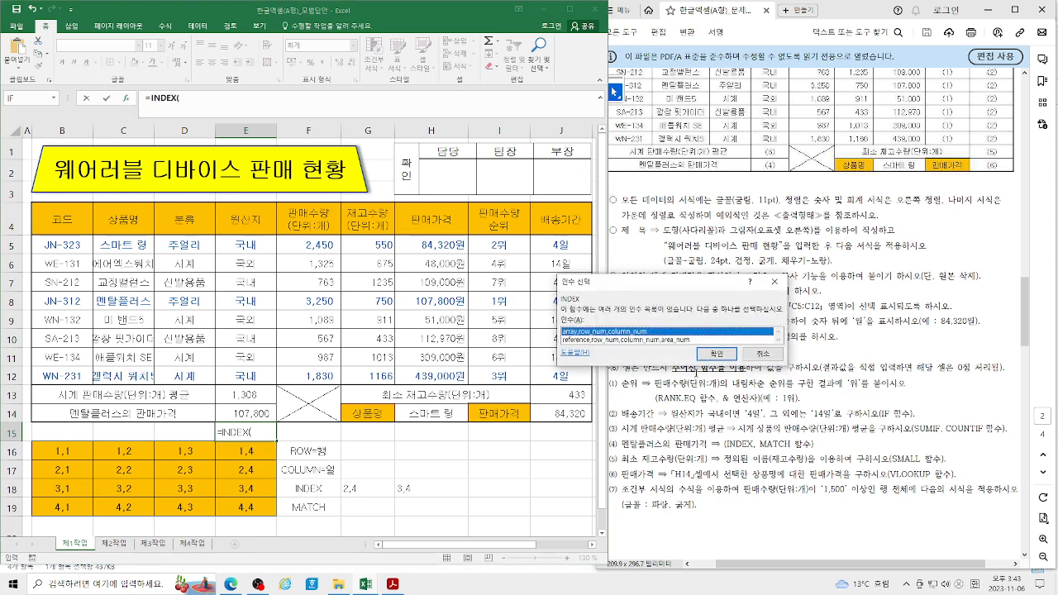
pyautogui.click(718, 361)
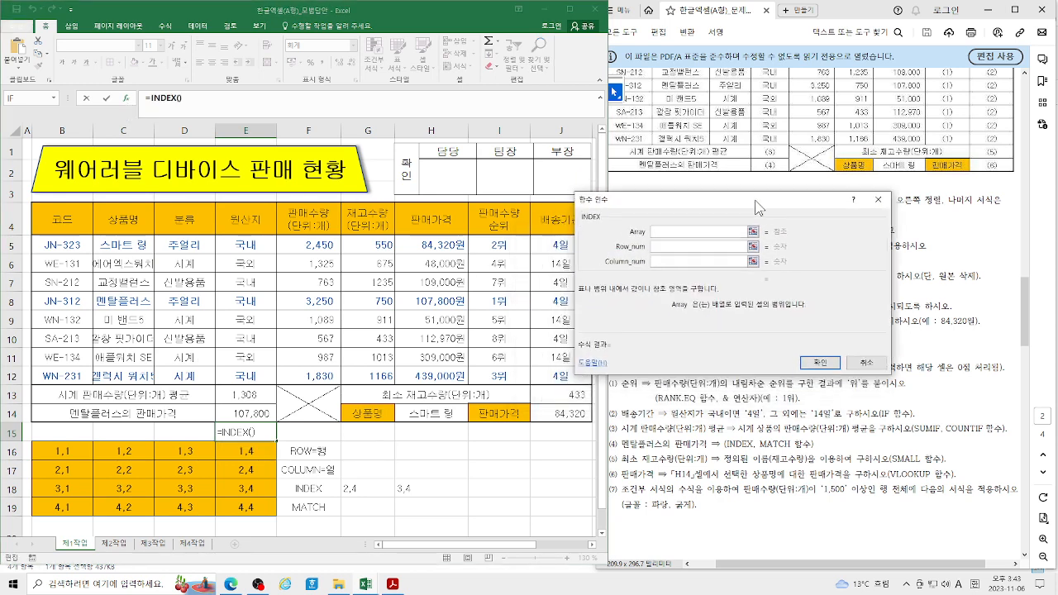
pyautogui.moveTo(433, 242); pyautogui.dragTo(446, 377)
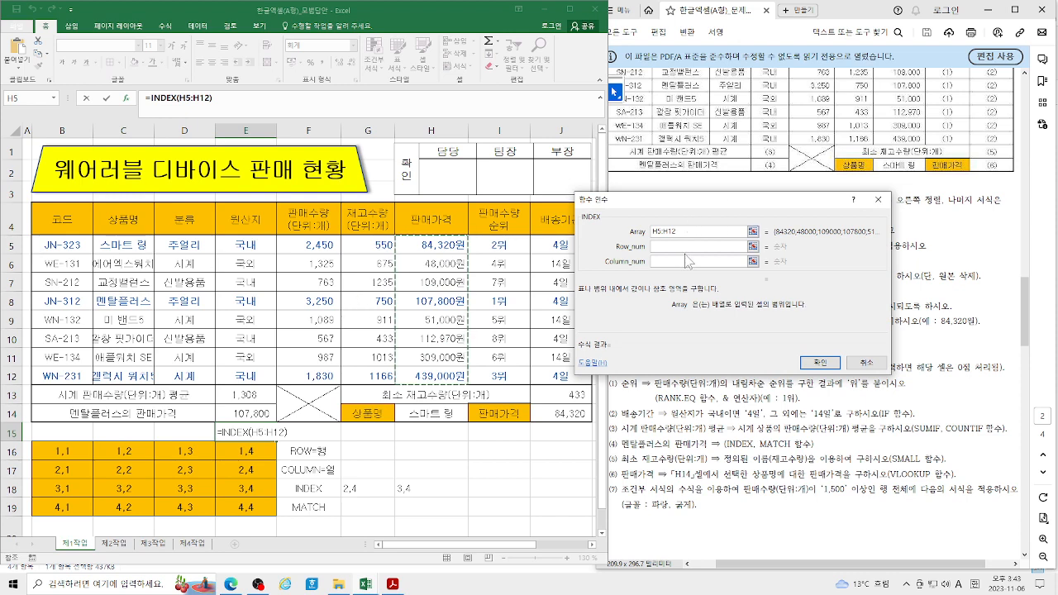
# Step: Nest a MATCH function as the row number of the INDEX formula in E15 and switch to editing its arguments
pyautogui.press('Tab')
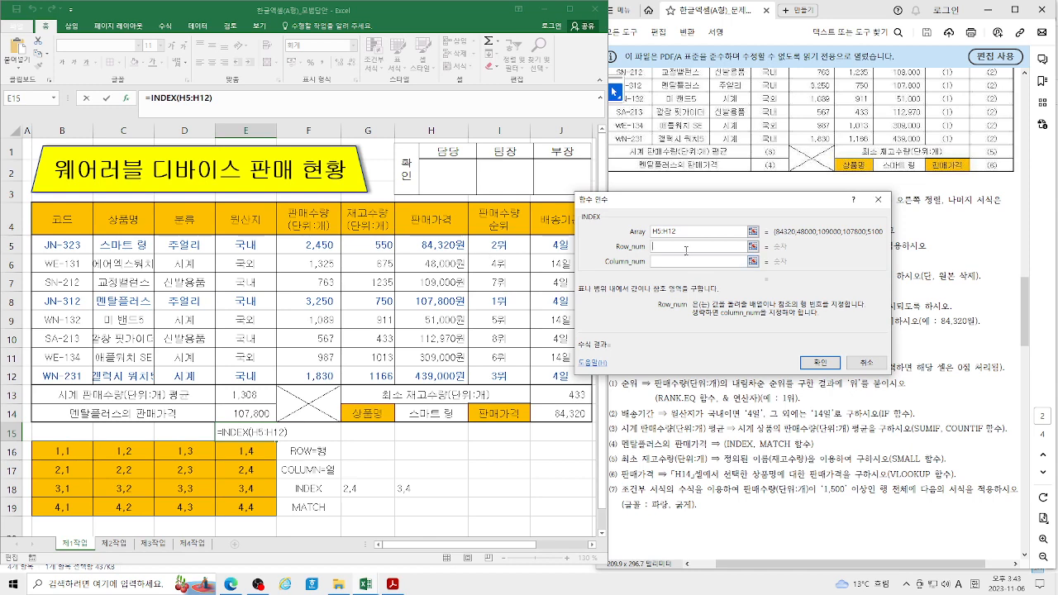
pyautogui.write('MA')
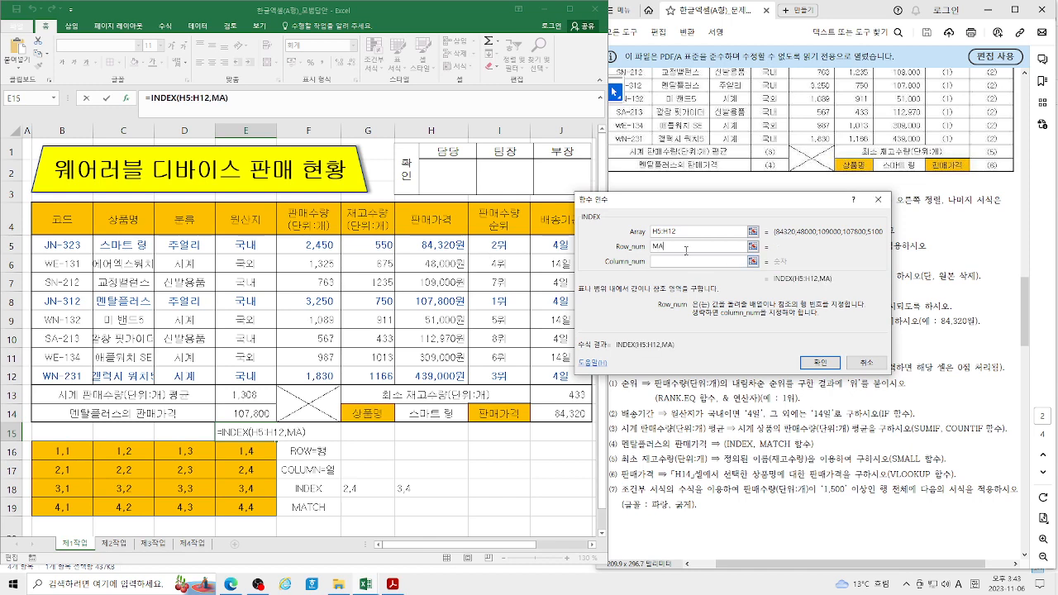
pyautogui.write('TCH(')
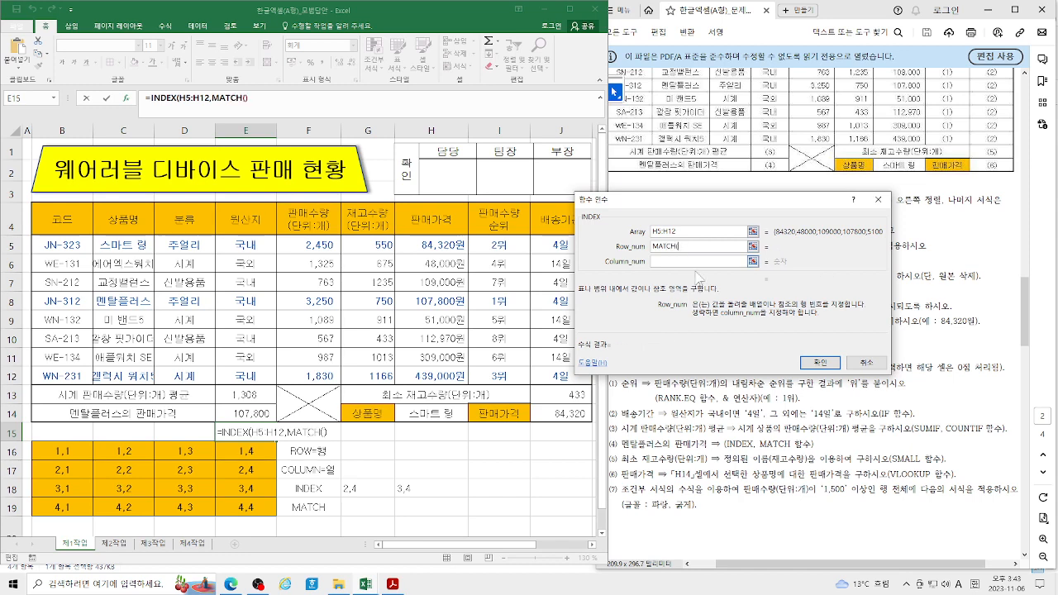
pyautogui.click(215, 97)
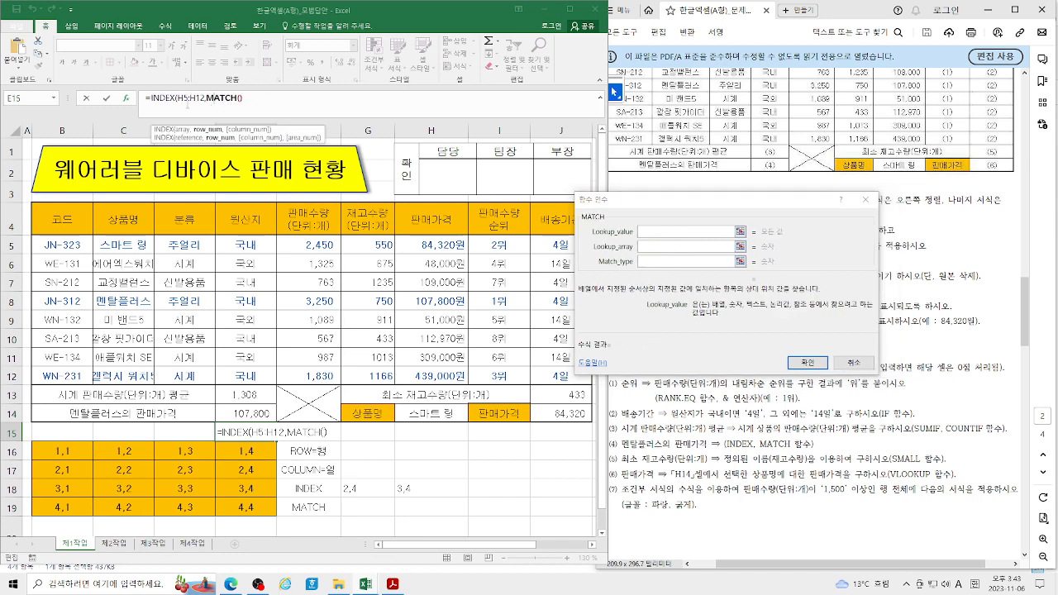
# Step: Give the nested MATCH in E15 the lookup value C8, the lookup array C5:C12 and match type 0
pyautogui.click(658, 231)
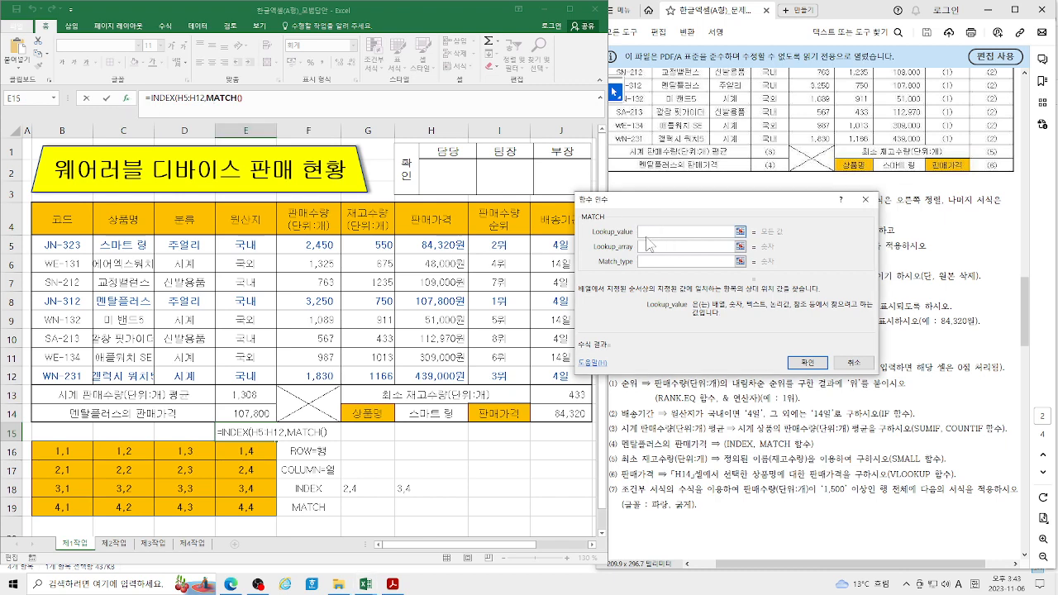
pyautogui.click(131, 303)
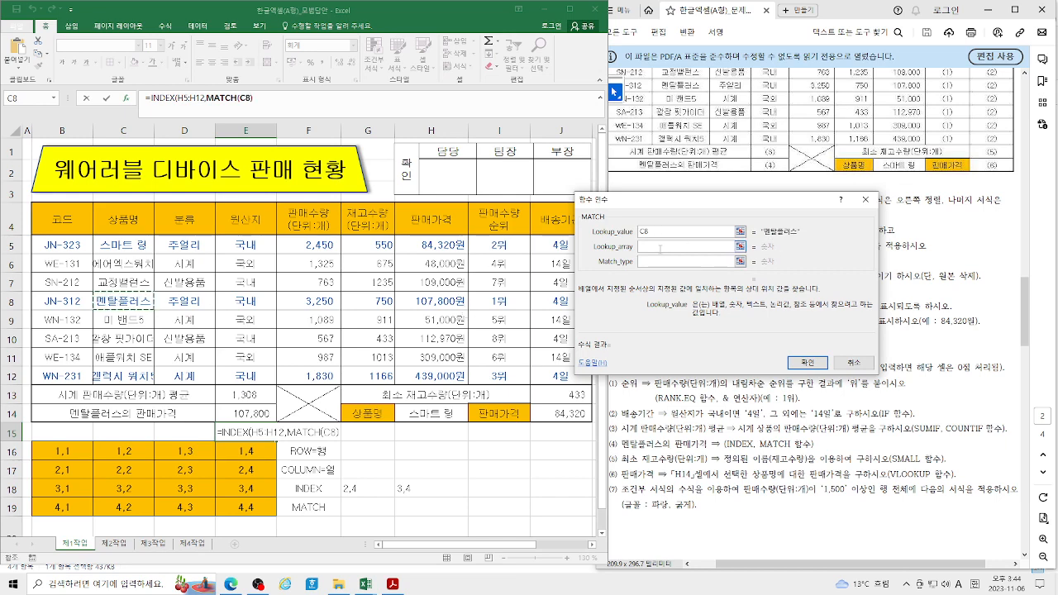
pyautogui.click(652, 245)
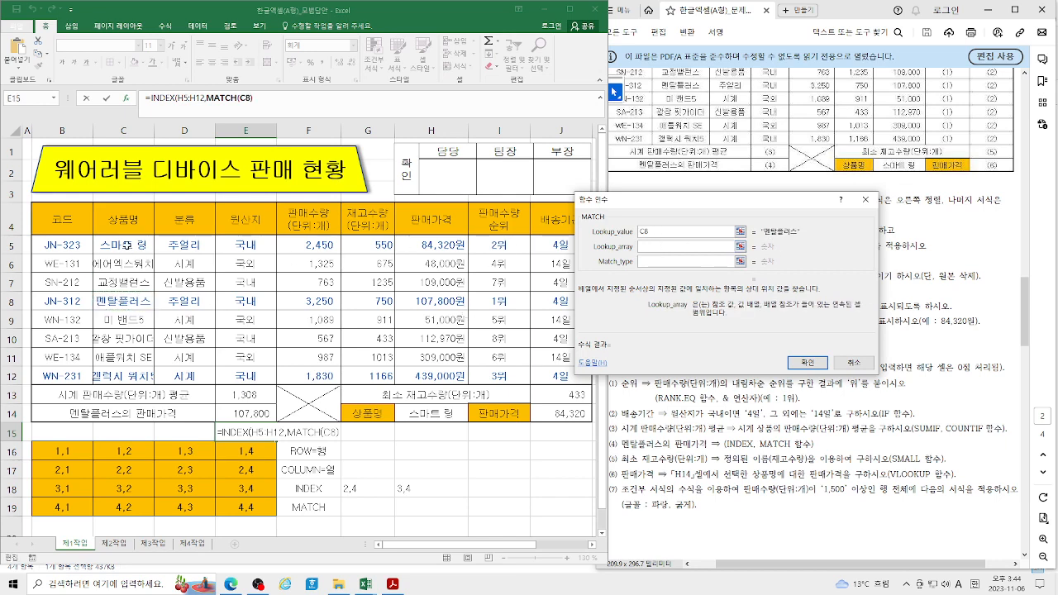
pyautogui.moveTo(127, 245); pyautogui.dragTo(134, 378)
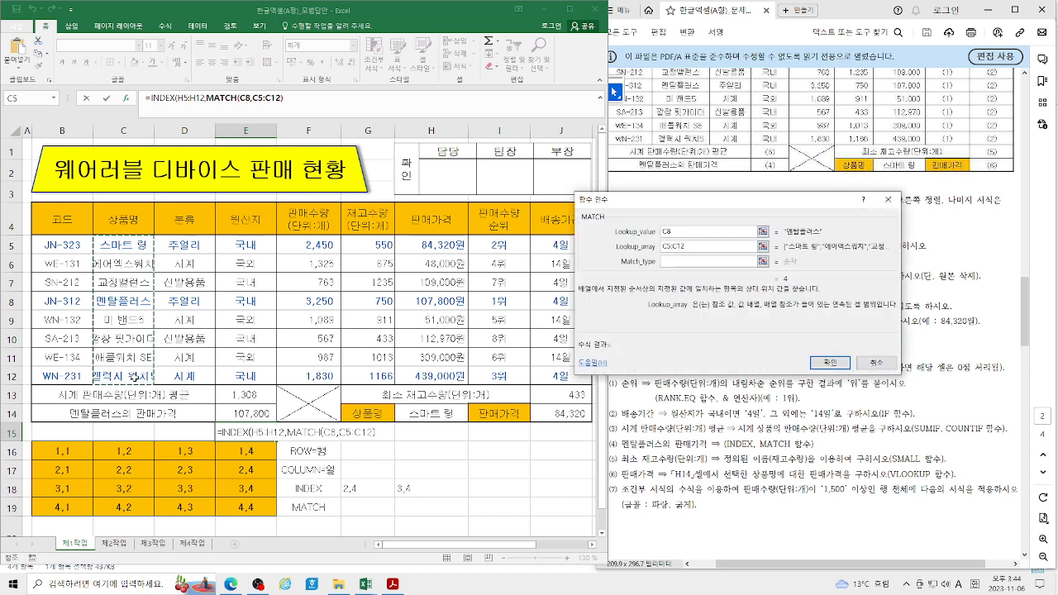
pyautogui.click(683, 263)
pyautogui.write('0')
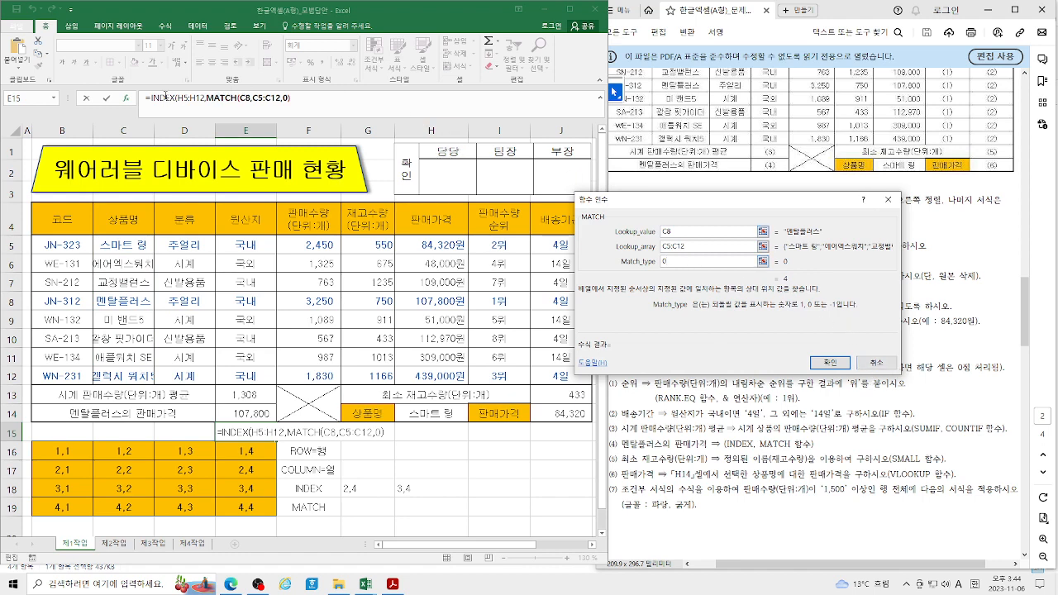
# Step: Return to the INDEX arguments, set the column number to 0 and enter the formula in E15
pyautogui.click(166, 96)
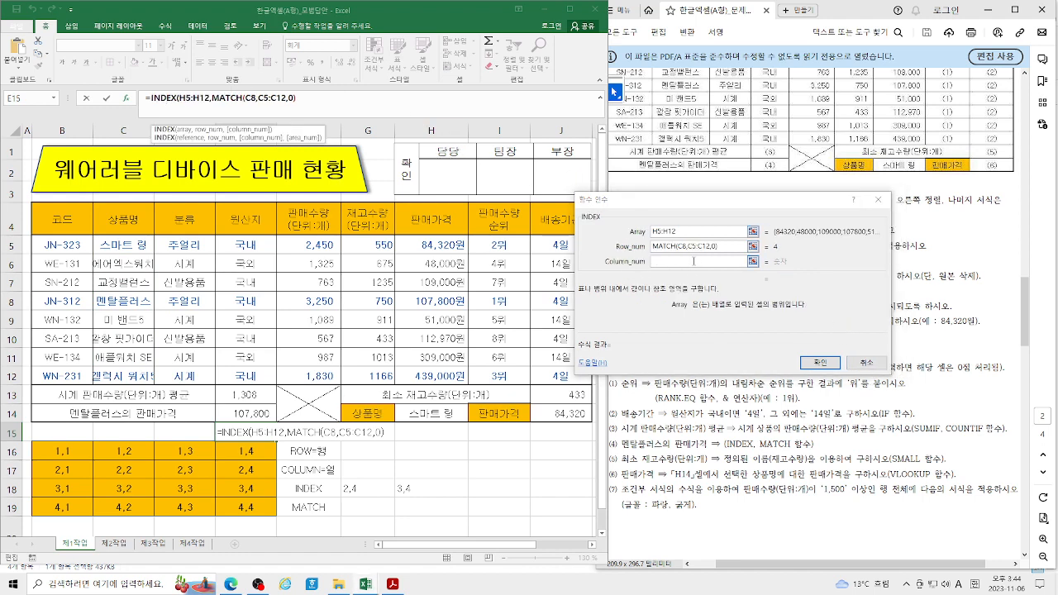
pyautogui.click(694, 261)
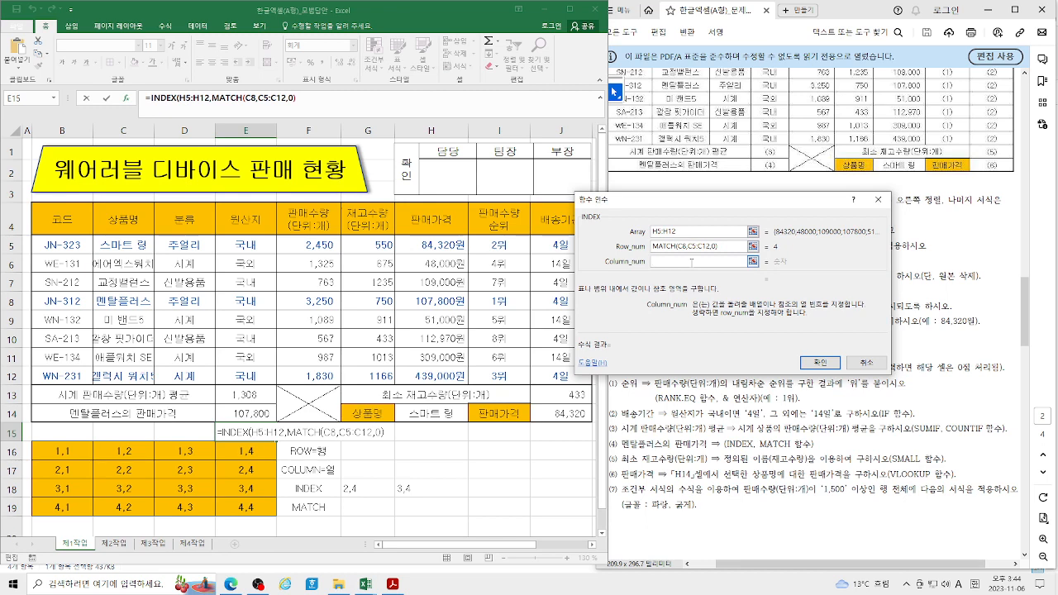
pyautogui.write('0')
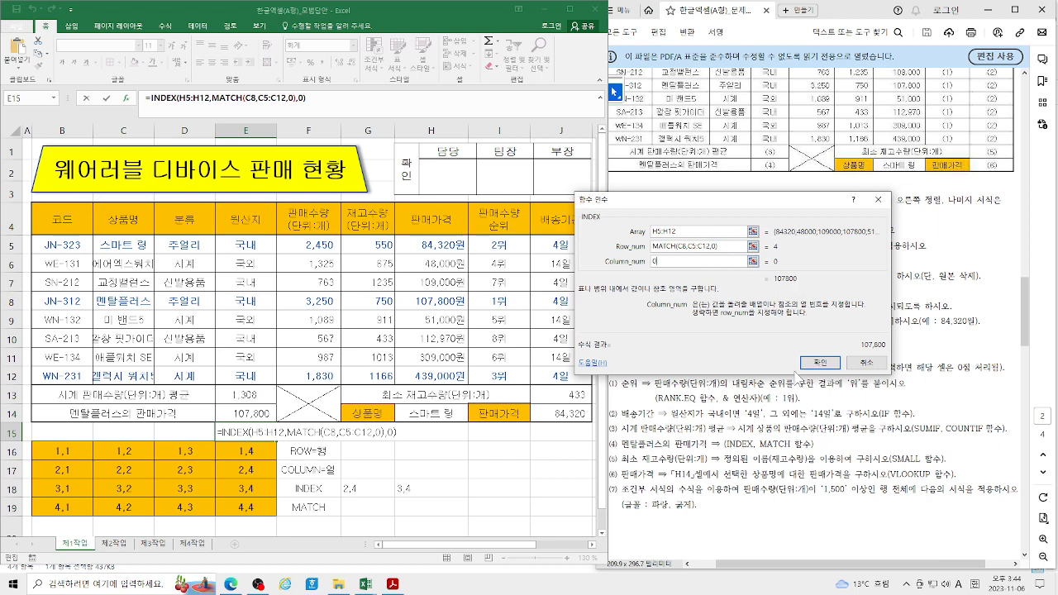
pyautogui.click(819, 362)
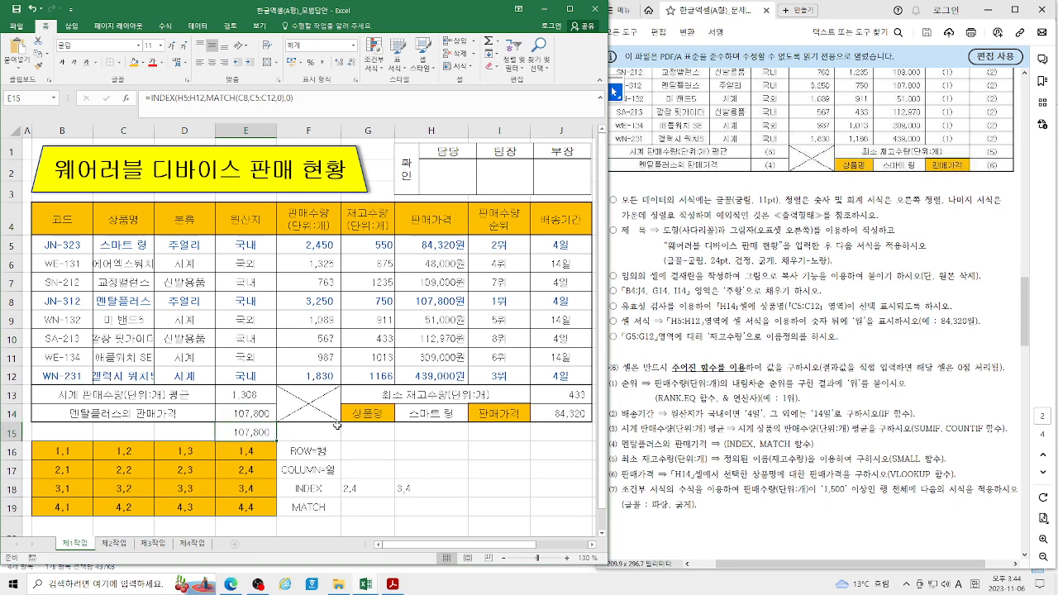
# Step: Clear the formulas from cells E15 and E14
pyautogui.press('Delete')
pyautogui.click(242, 412)
pyautogui.press('Delete')
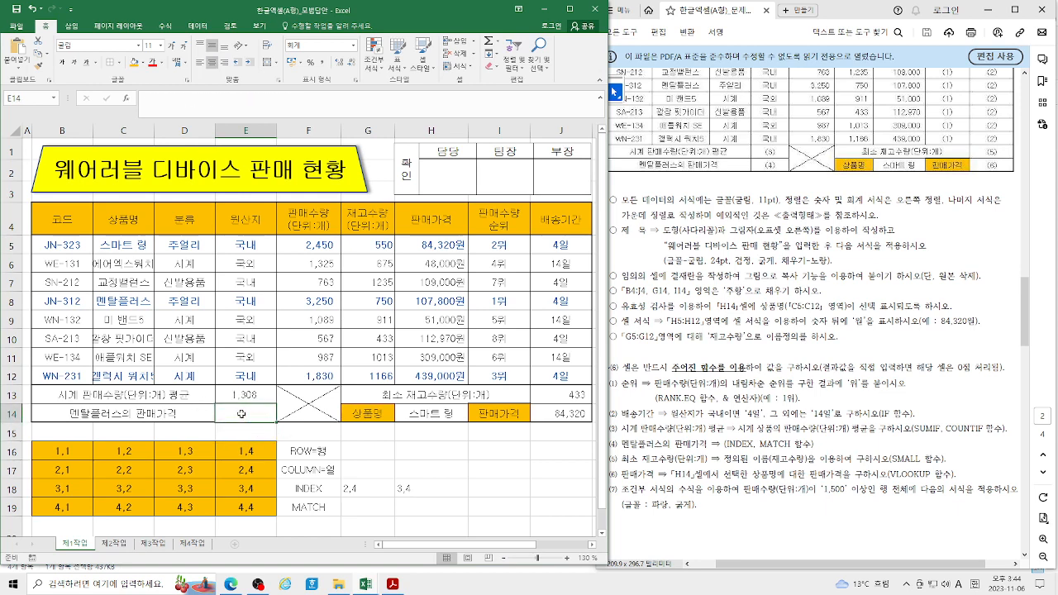
# Step: Begin an array-form INDEX function in cell E14 with B5:H12 as the array
pyautogui.write('=IN')
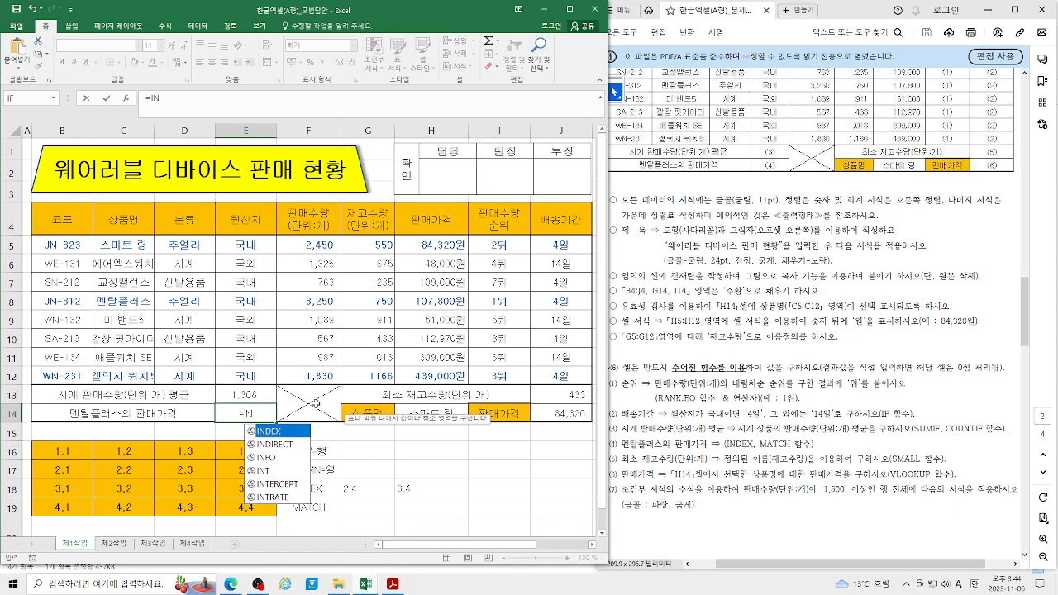
pyautogui.doubleClick(281, 432)
pyautogui.click(127, 98)
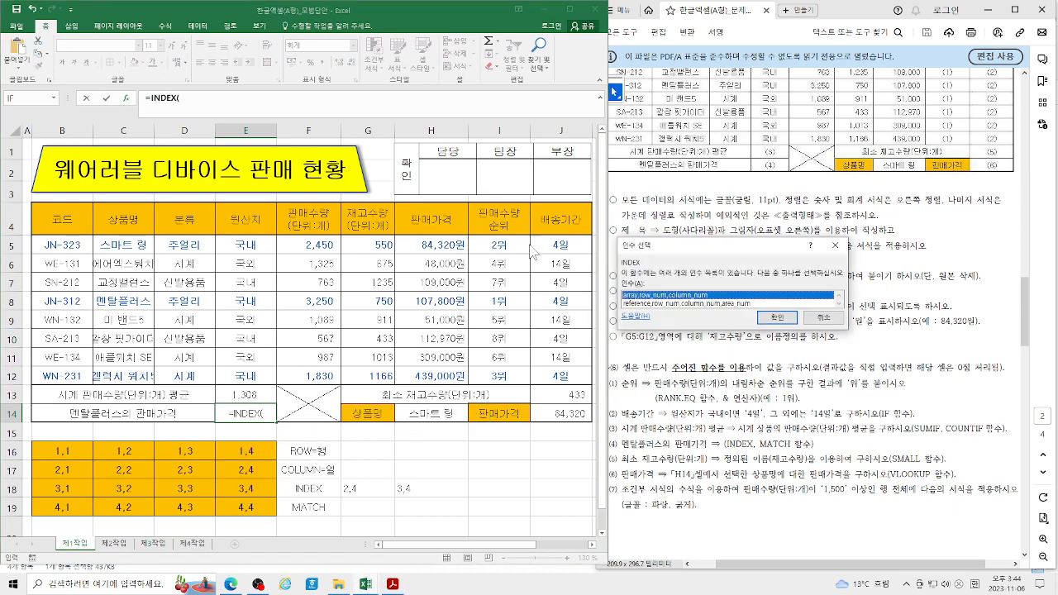
pyautogui.click(777, 319)
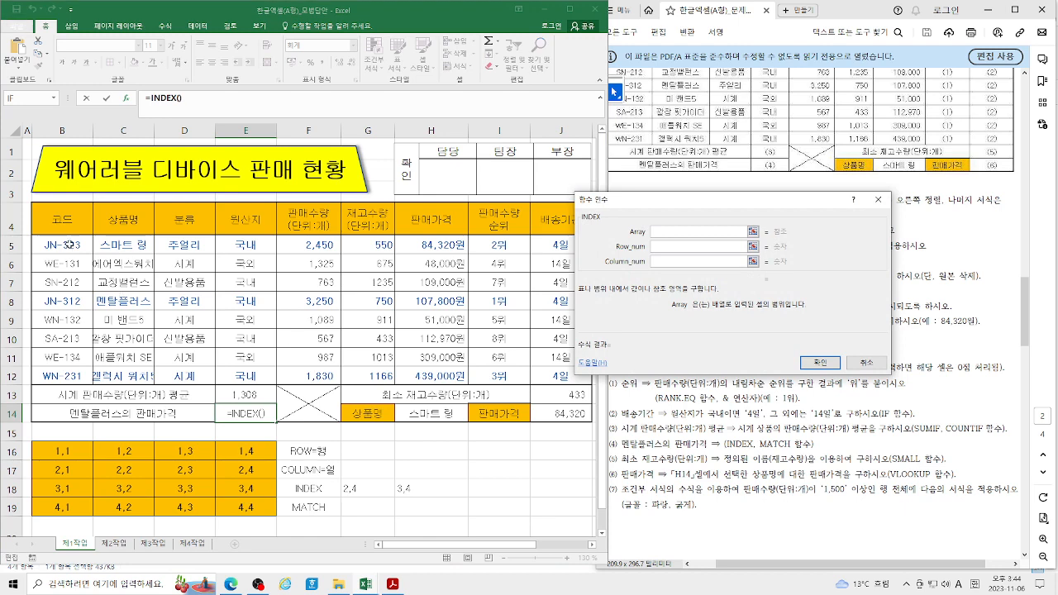
pyautogui.moveTo(43, 245); pyautogui.dragTo(444, 373)
# Step: Nest a MATCH function as the row number of the INDEX formula in E14 and switch to editing its arguments
pyautogui.press('Tab')
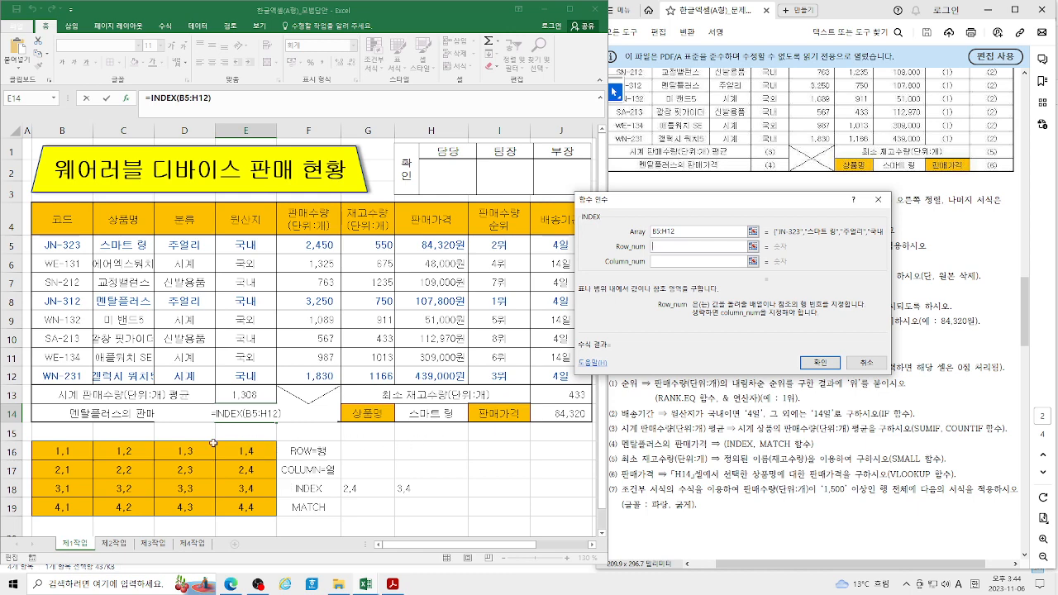
pyautogui.write('MA')
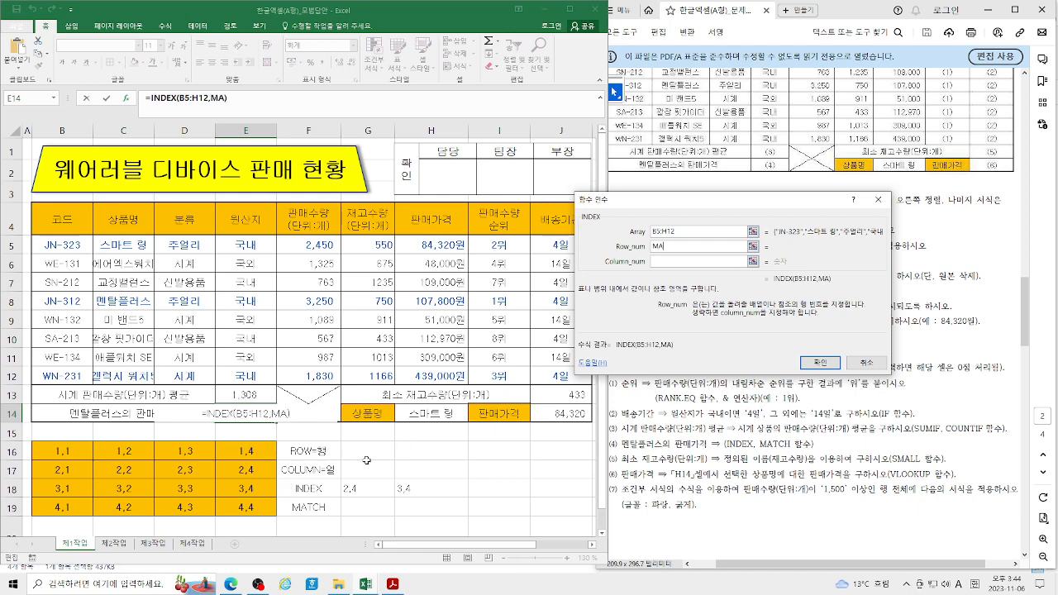
pyautogui.write('TCH')
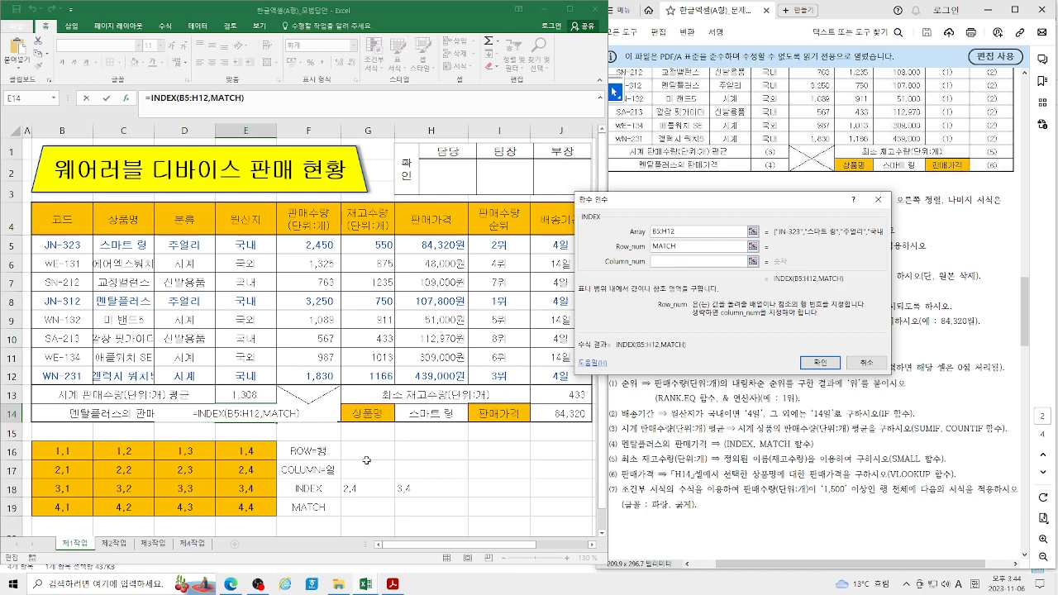
pyautogui.write('()')
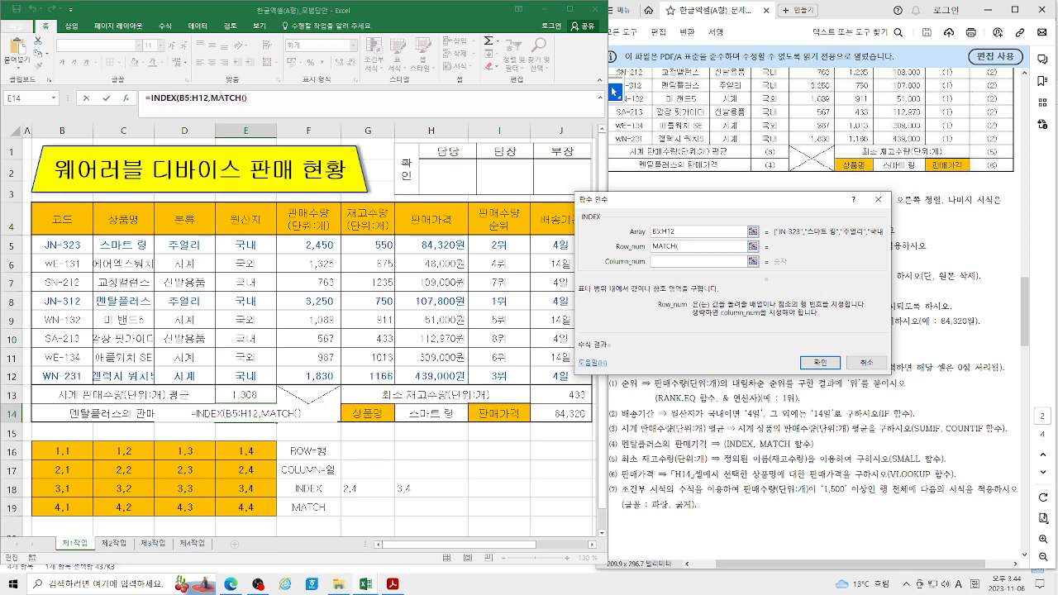
pyautogui.click(210, 99)
pyautogui.click(128, 100)
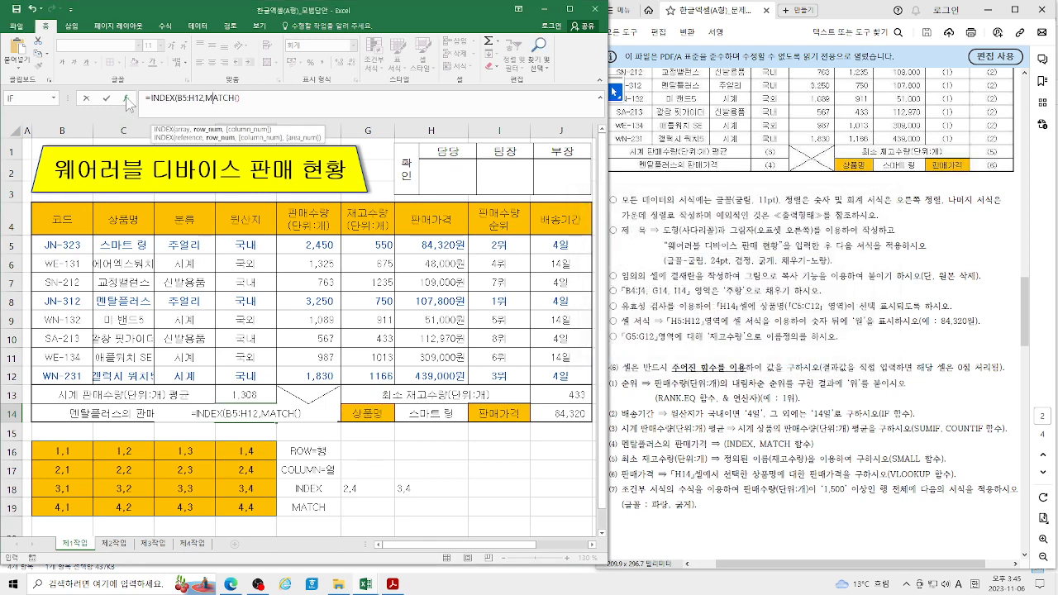
pyautogui.click(157, 100)
pyautogui.click(128, 99)
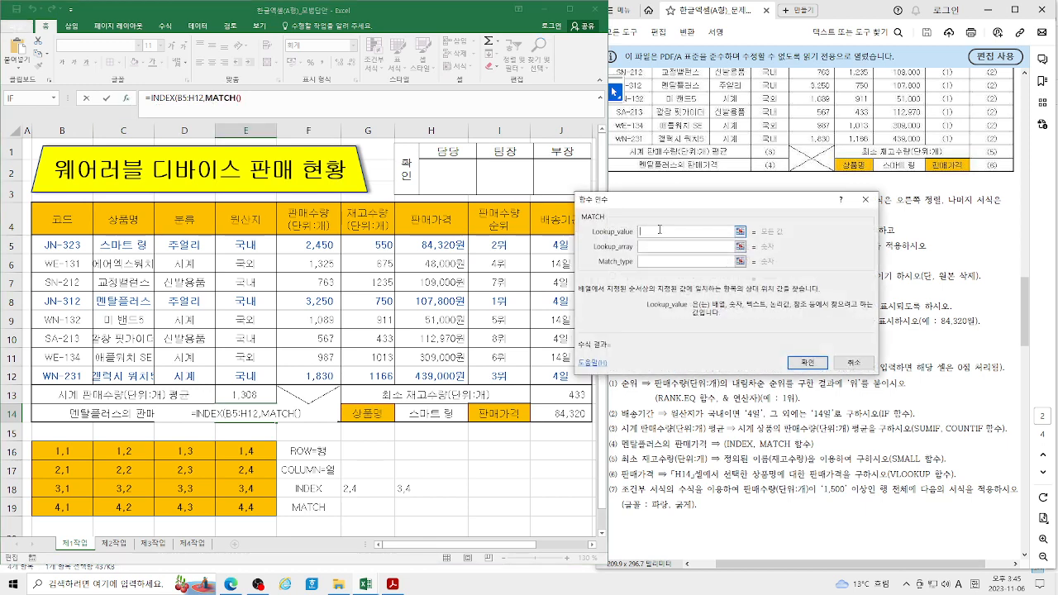
# Step: Give the nested MATCH in E14 the lookup value C8, the lookup array C5:C12 and match type 0
pyautogui.click(119, 301)
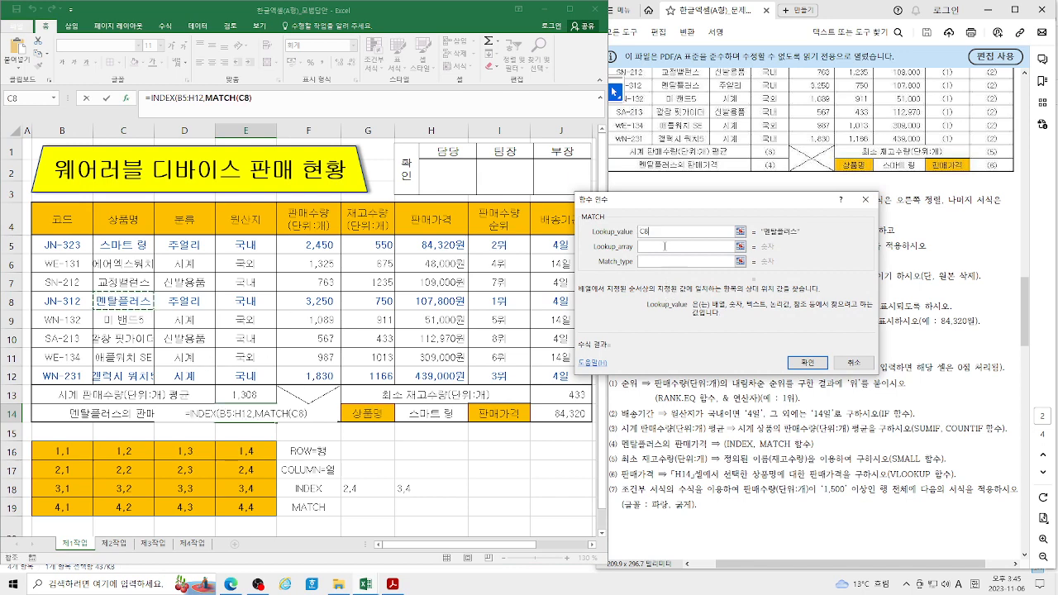
pyautogui.press('Tab')
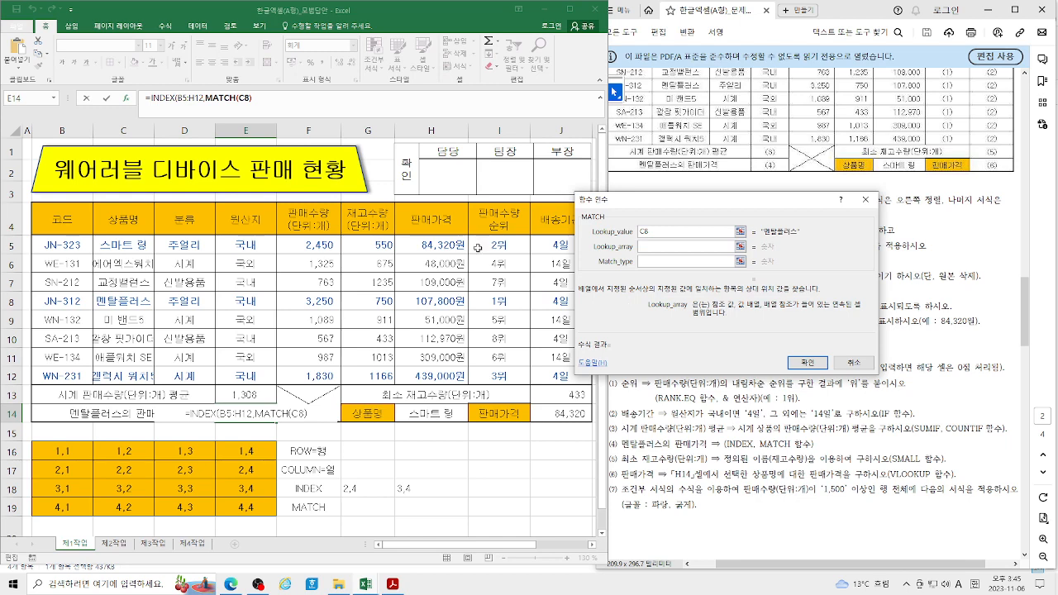
pyautogui.moveTo(115, 243); pyautogui.dragTo(118, 376)
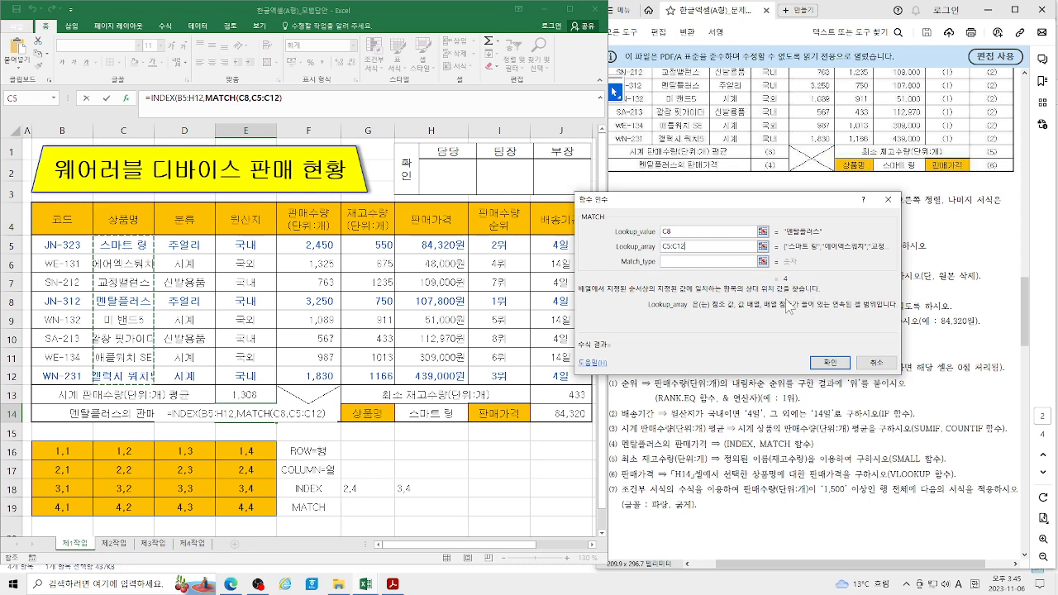
pyautogui.click(675, 261)
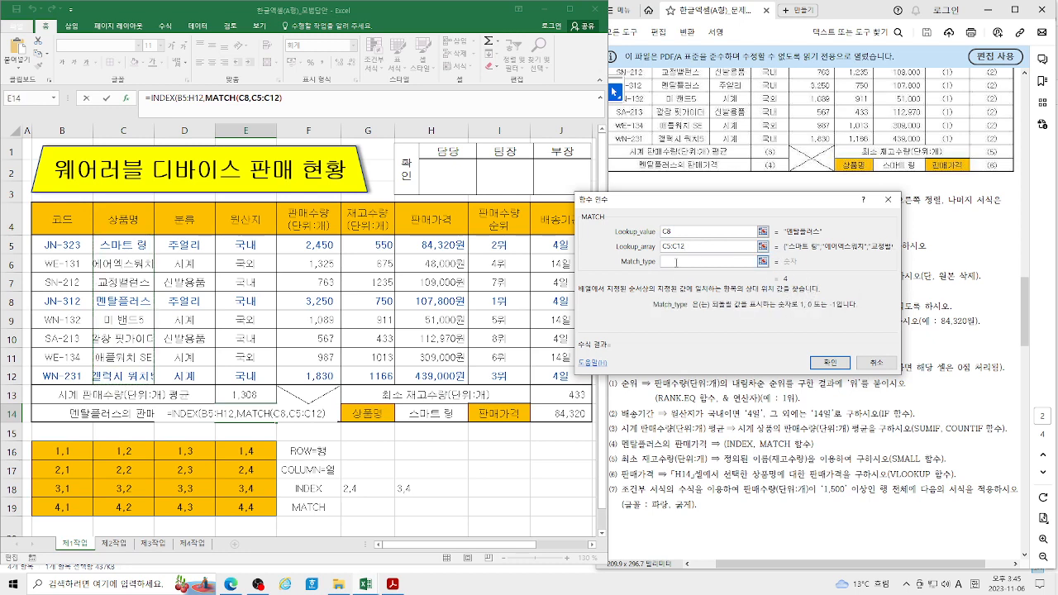
pyautogui.write('0')
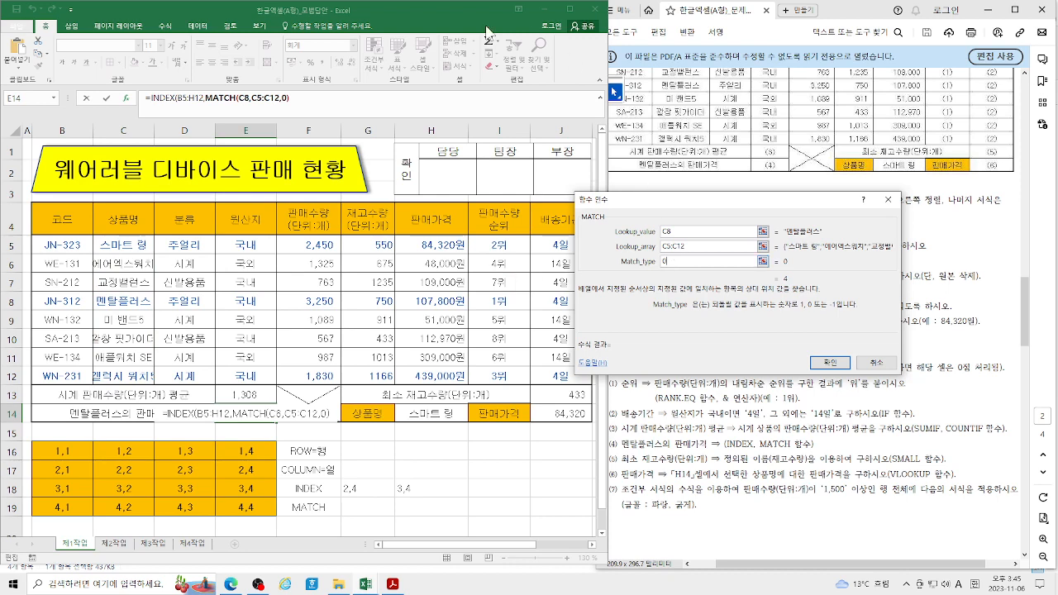
# Step: Return to the array-form INDEX arguments, set the column number to 7 and enter the formula in E14
pyautogui.click(161, 98)
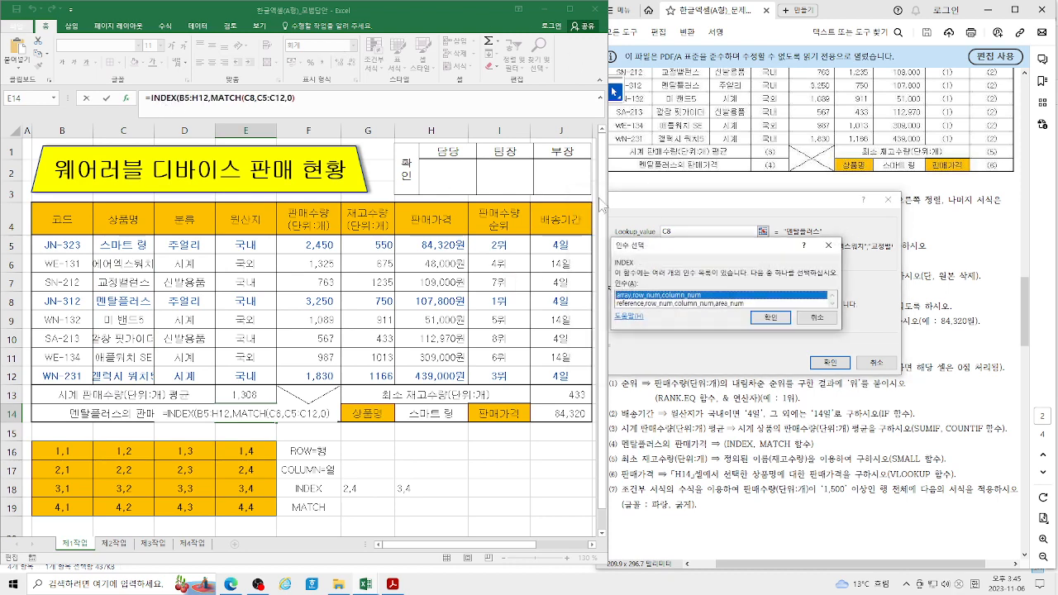
pyautogui.click(771, 318)
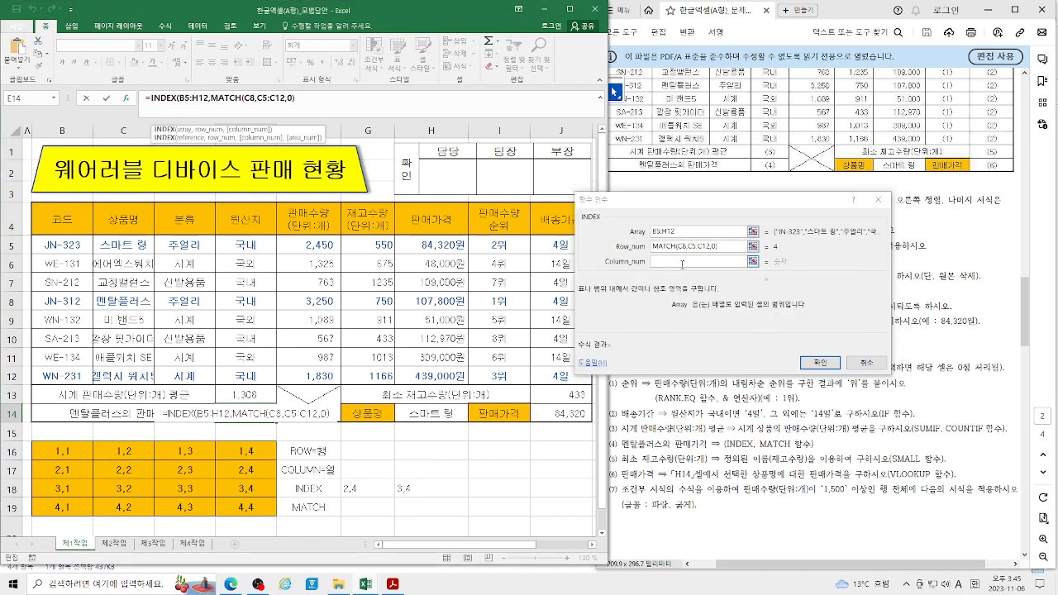
pyautogui.click(740, 261)
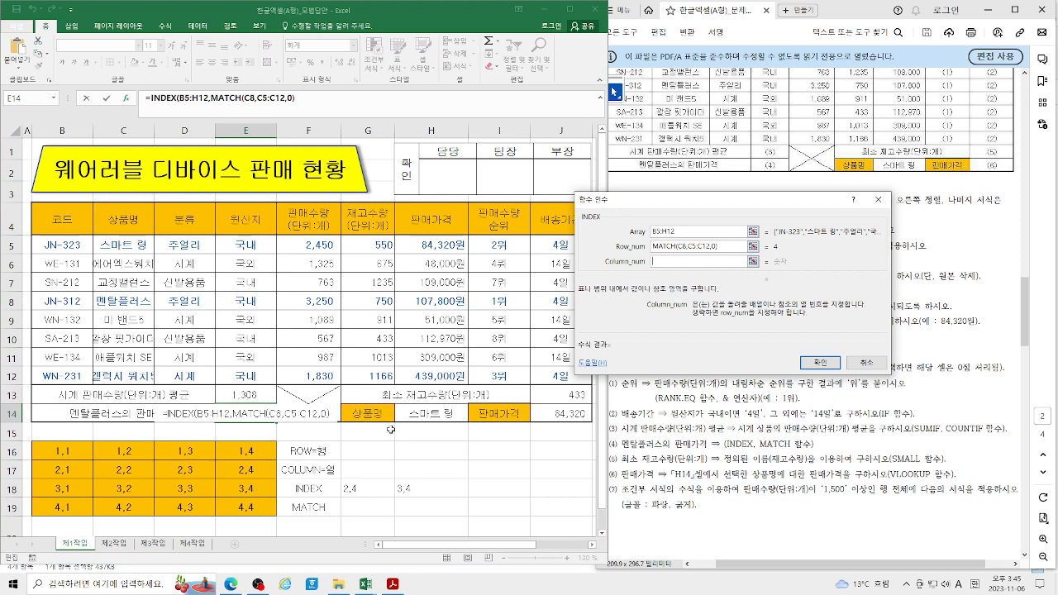
pyautogui.write('7')
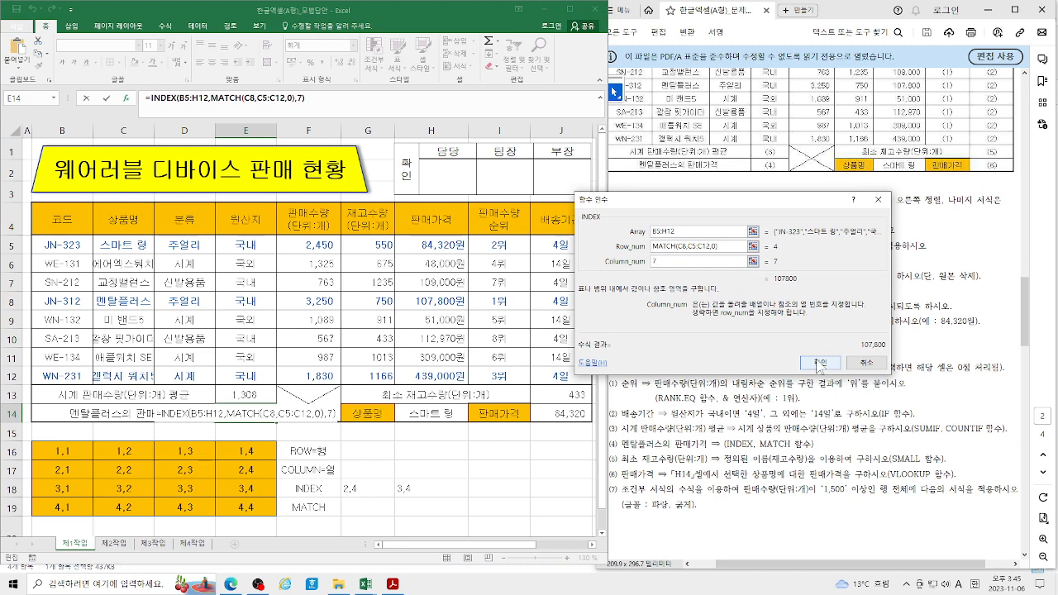
pyautogui.click(820, 362)
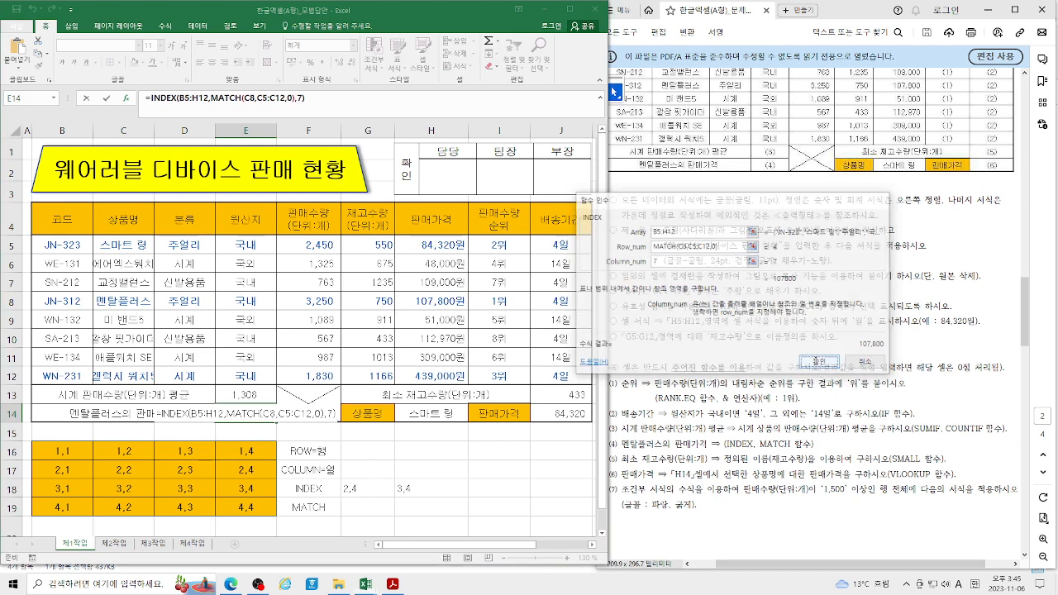
# Step: Begin an array-form INDEX function in cell E15 with only the price column H5:H12 as the array
pyautogui.click(247, 432)
pyautogui.write('=')
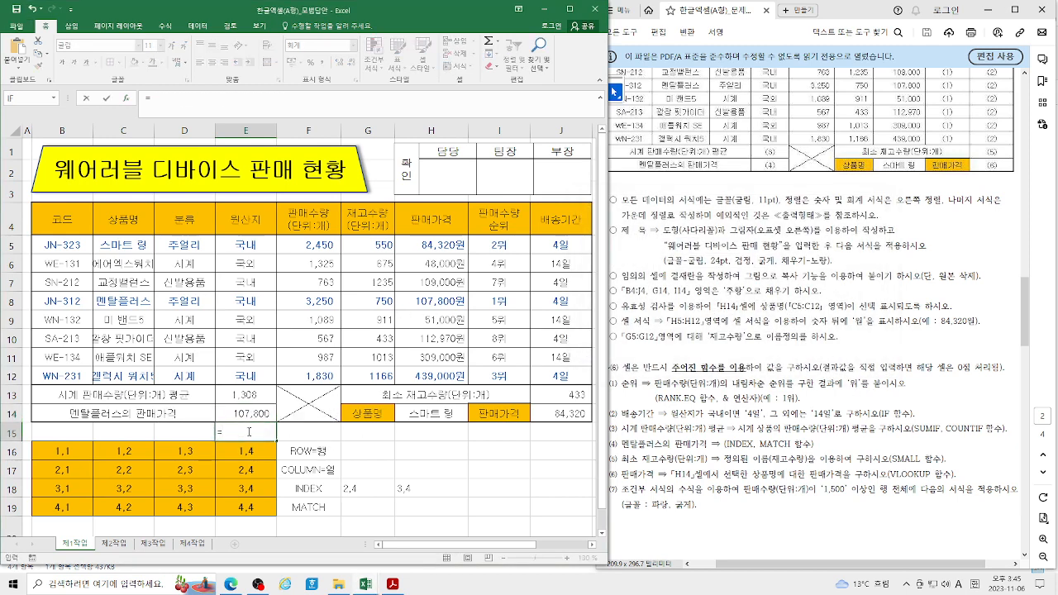
pyautogui.write('IN')
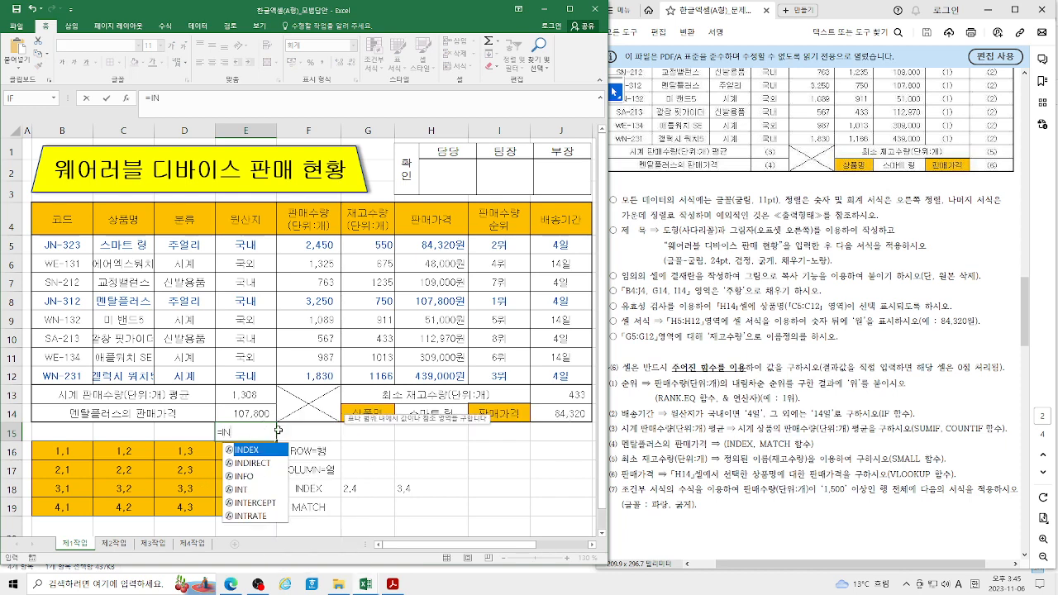
pyautogui.doubleClick(252, 450)
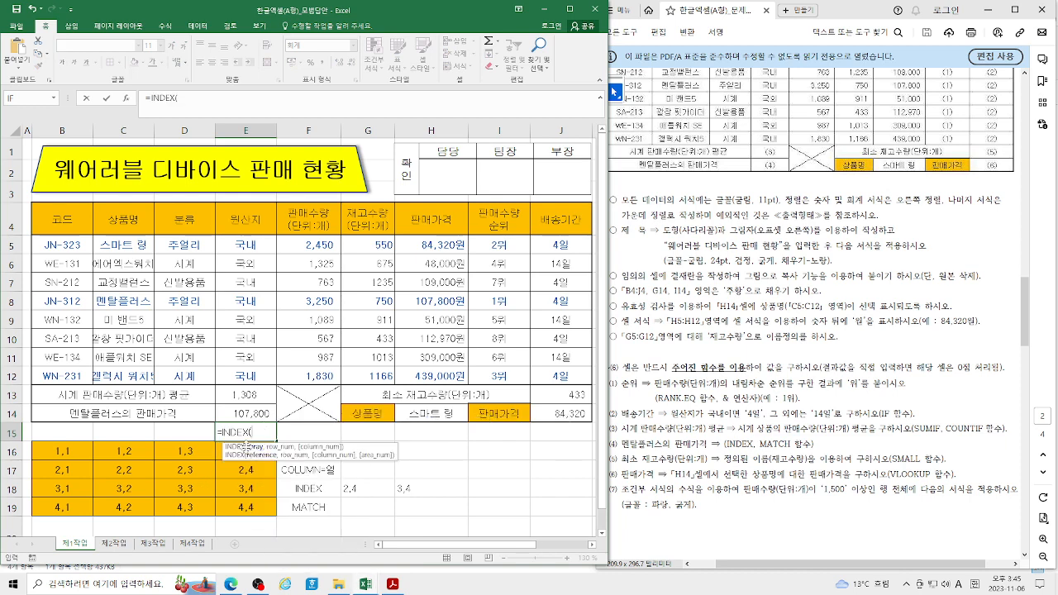
pyautogui.click(127, 98)
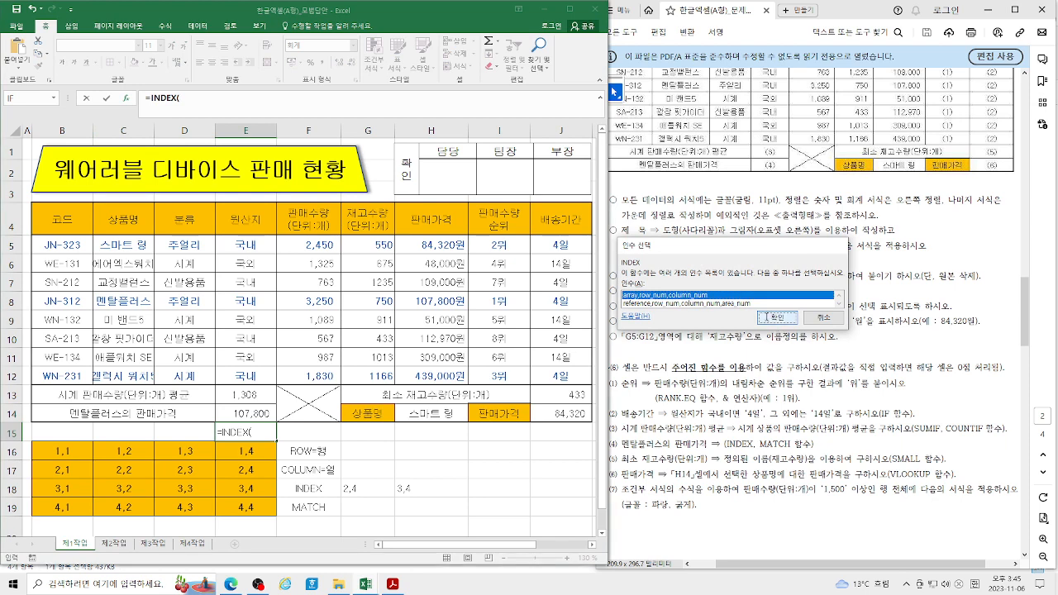
pyautogui.click(768, 317)
pyautogui.click(427, 245)
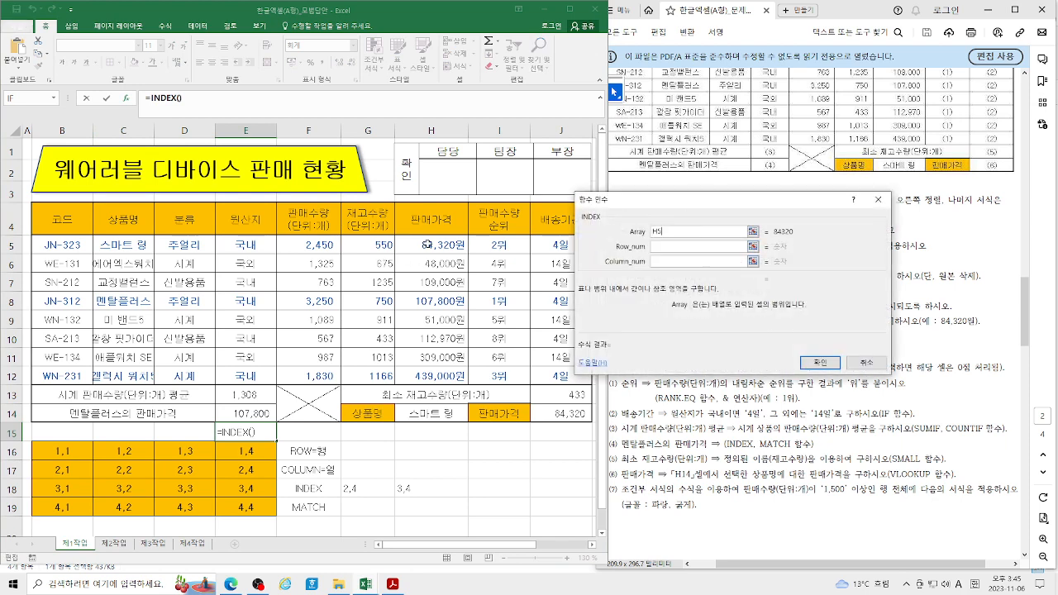
pyautogui.moveTo(427, 245); pyautogui.dragTo(432, 374)
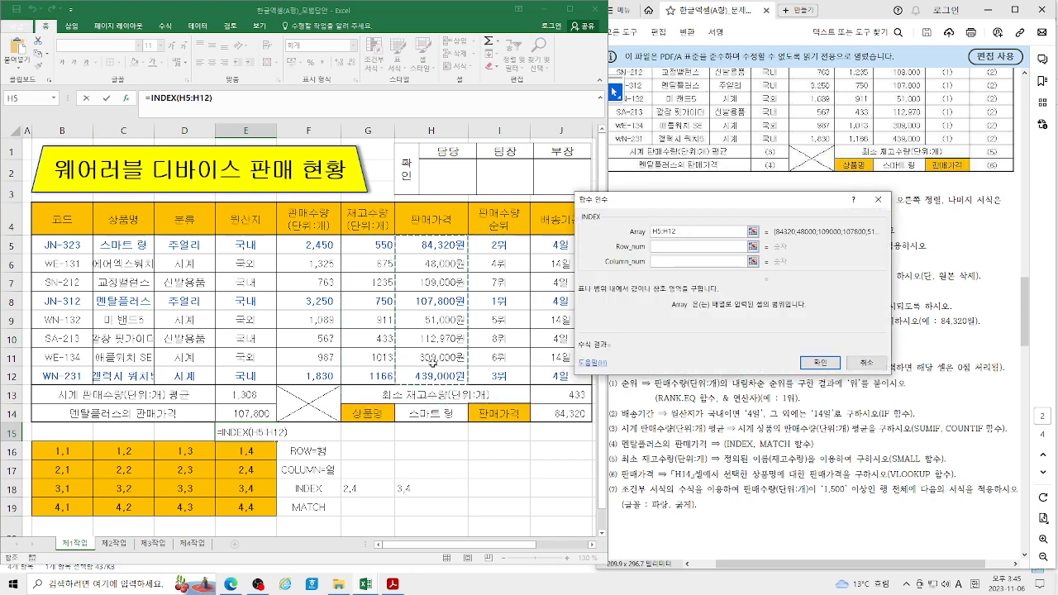
# Step: Nest a MATCH function as the row number of the INDEX formula in E15 and switch to editing its arguments
pyautogui.click(681, 245)
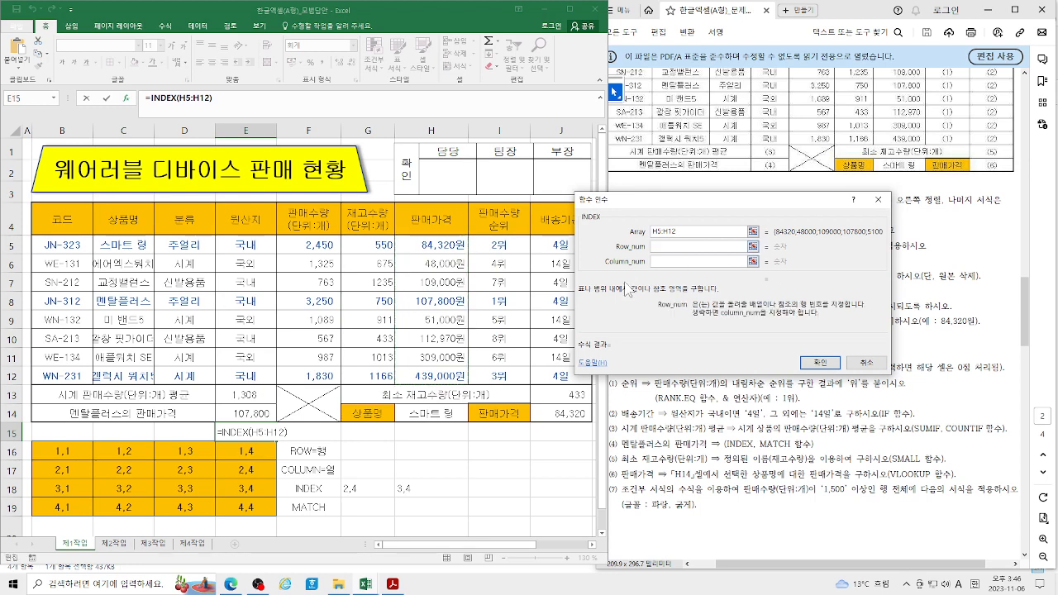
pyautogui.write('MATCH(')
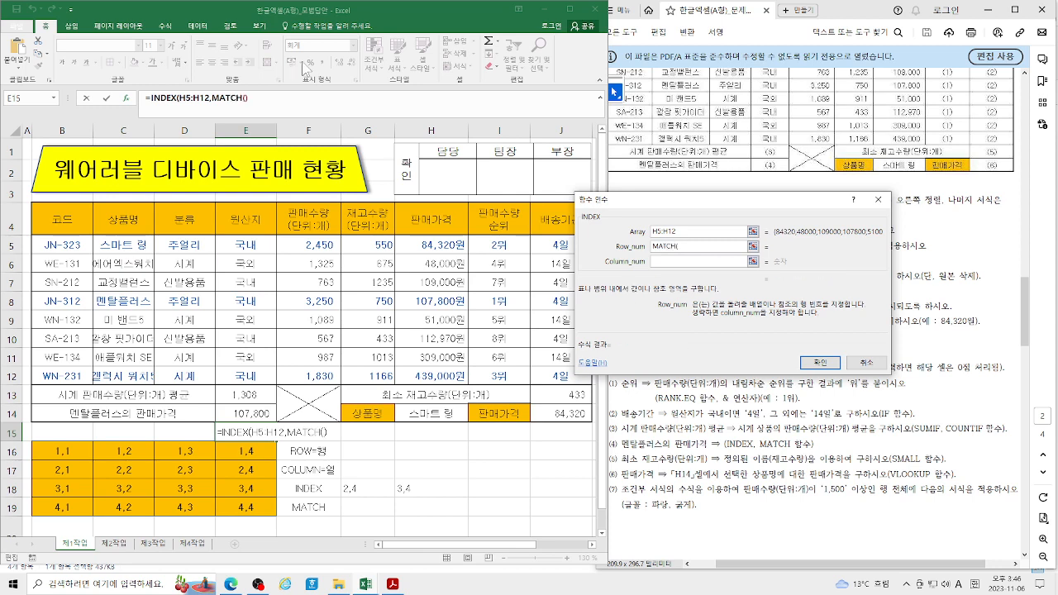
pyautogui.click(222, 98)
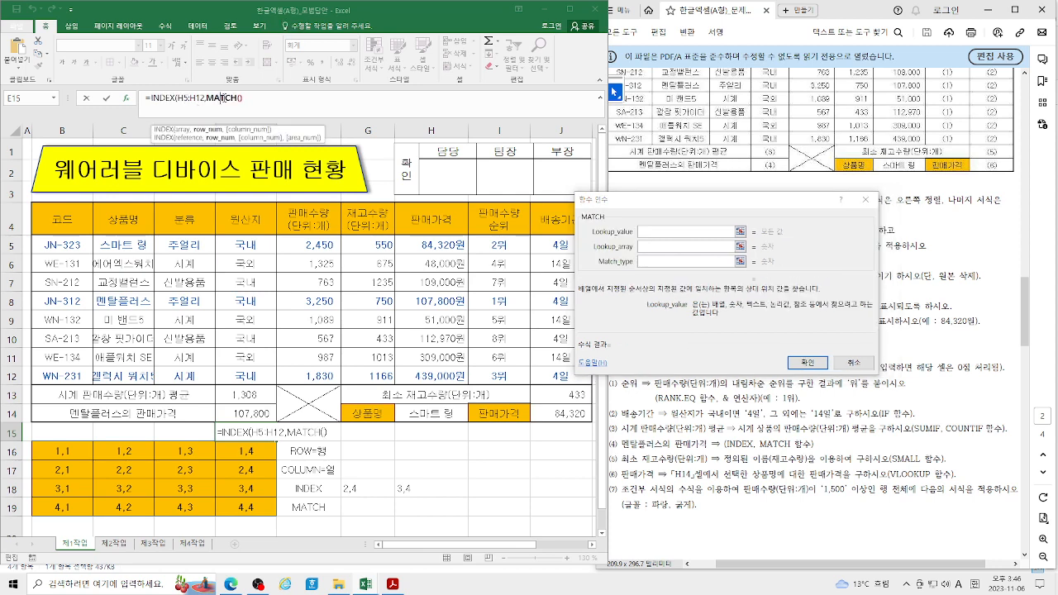
pyautogui.click(125, 99)
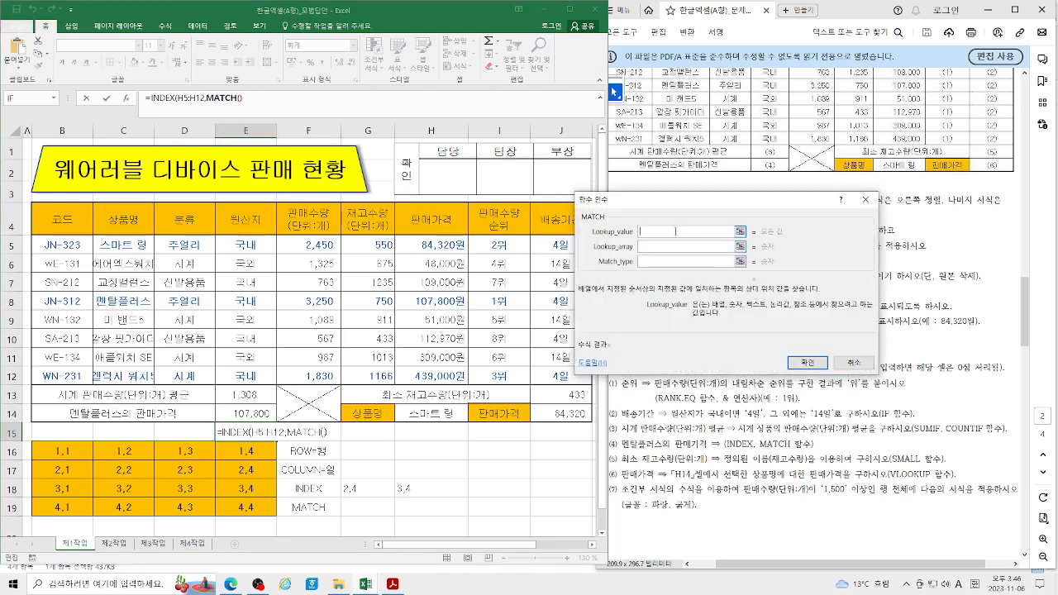
# Step: Give the nested MATCH in E15 the lookup value C8, the lookup array C5:C12 and match type 0
pyautogui.click(124, 303)
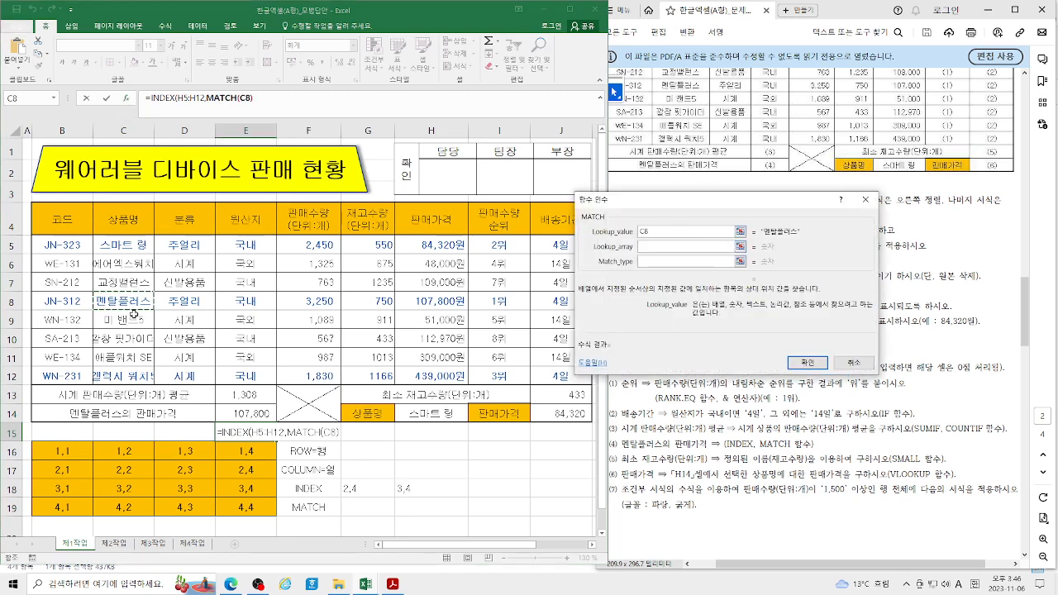
pyautogui.click(665, 248)
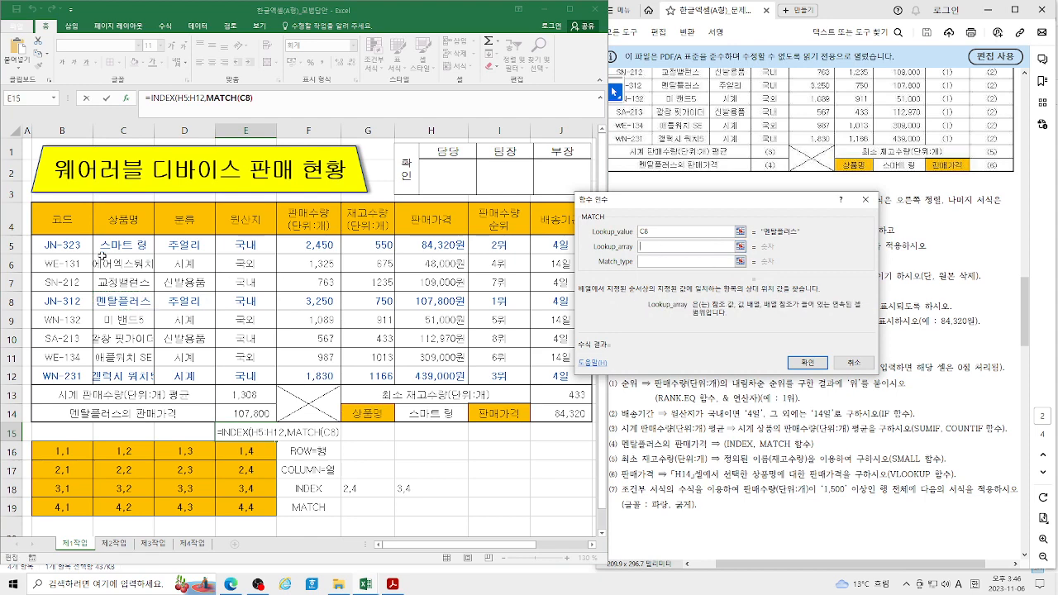
pyautogui.moveTo(120, 244); pyautogui.dragTo(124, 377)
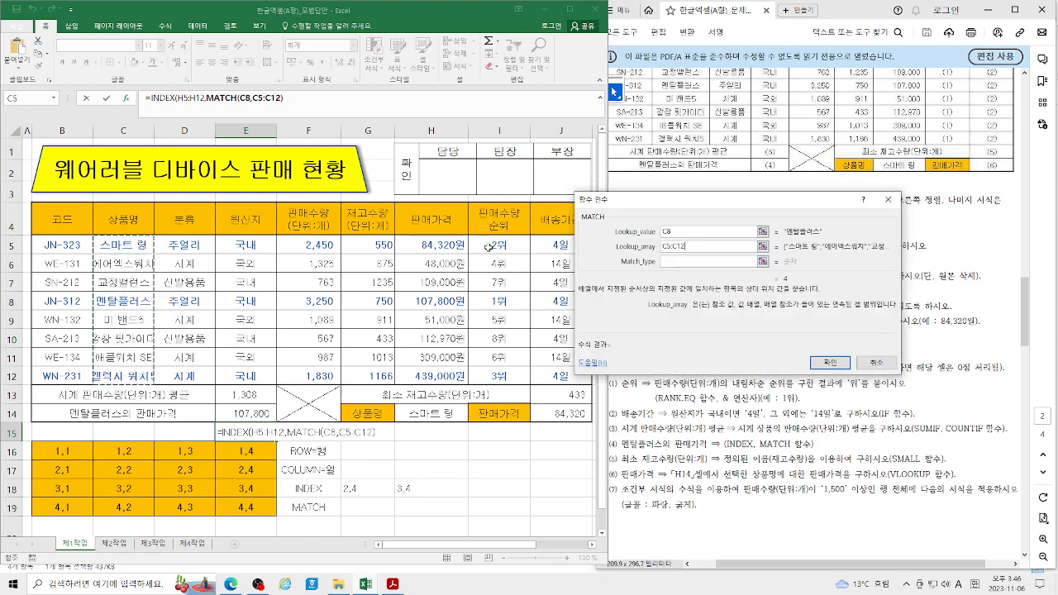
pyautogui.click(702, 262)
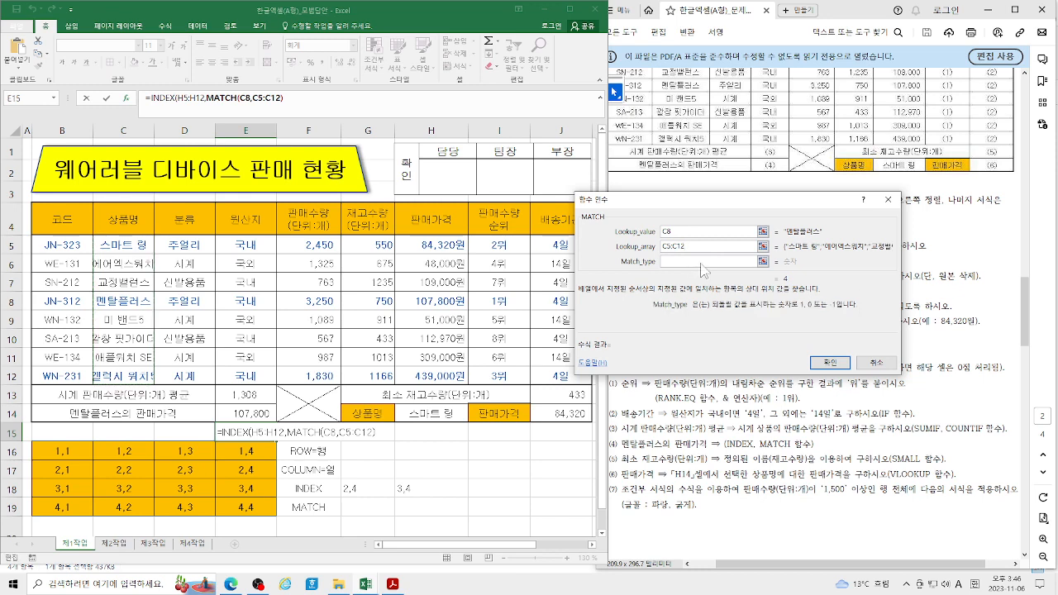
pyautogui.write('0')
# Step: Return to the INDEX arguments, set the column number to 0, enter the formula in E15 and select E14
pyautogui.click(161, 98)
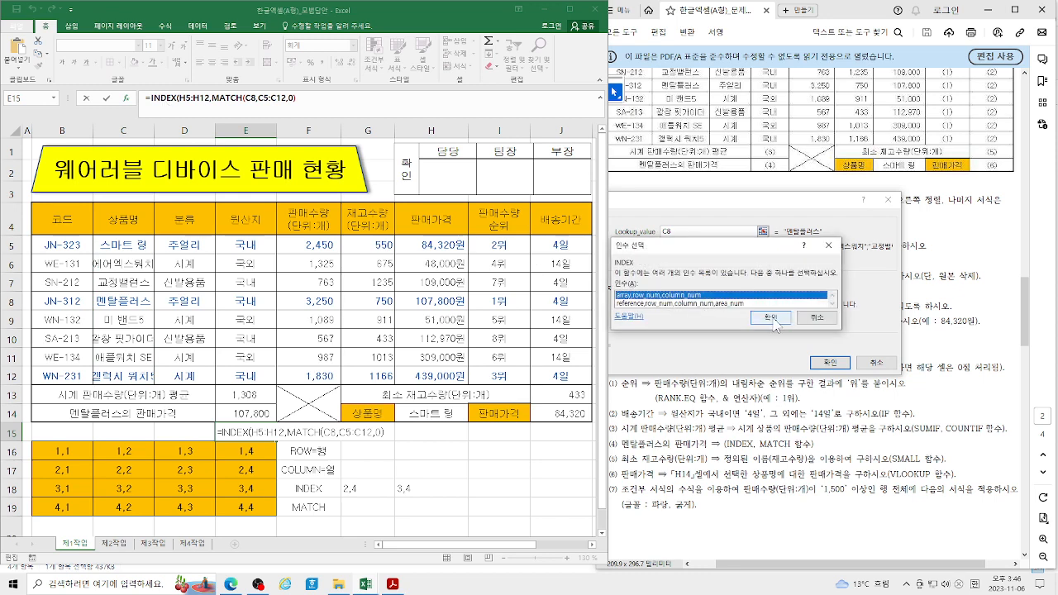
pyautogui.click(685, 260)
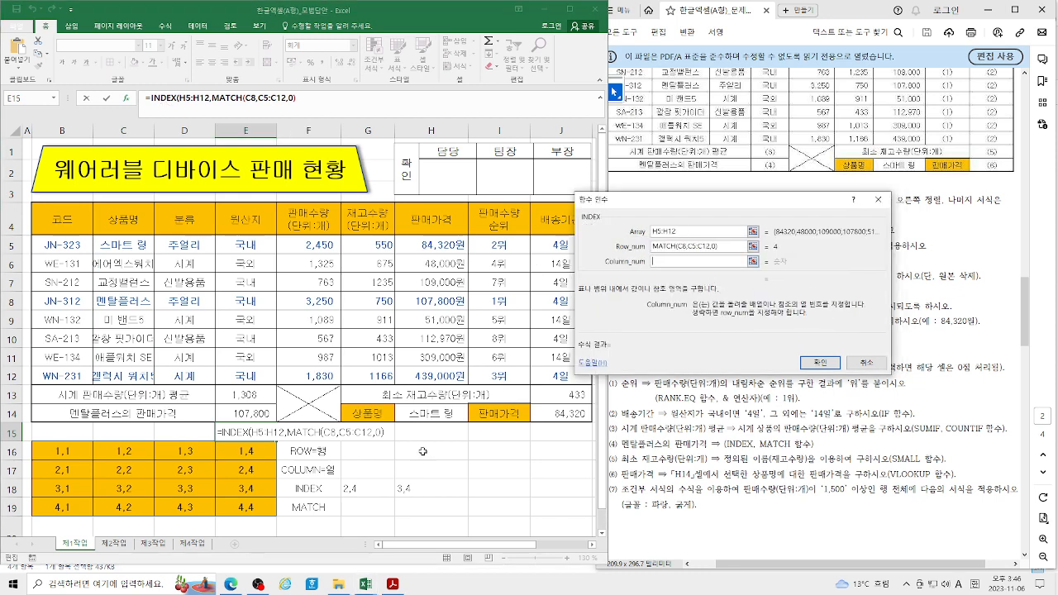
pyautogui.write('0')
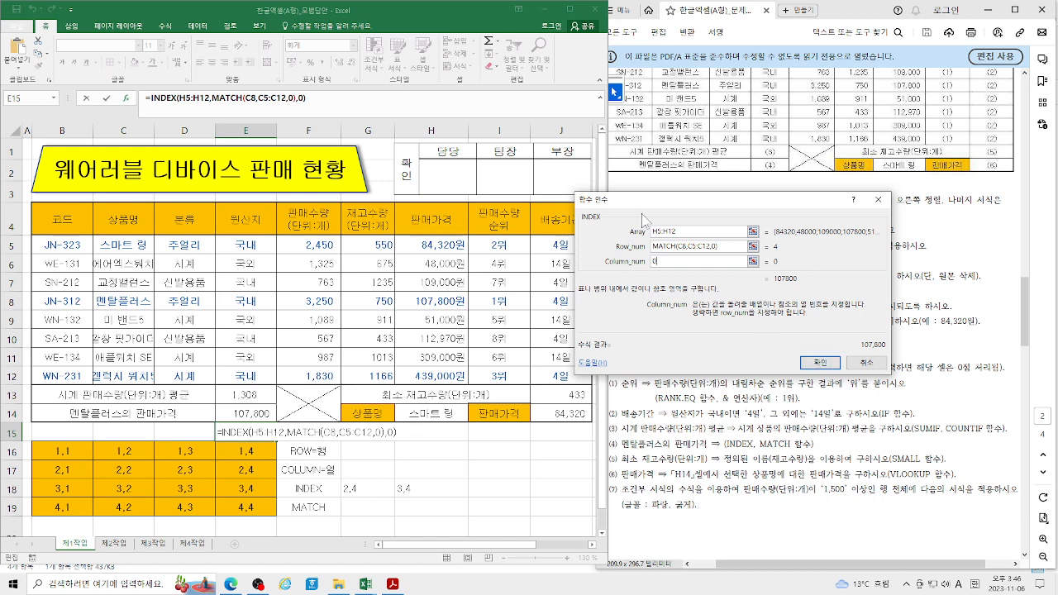
pyautogui.click(820, 363)
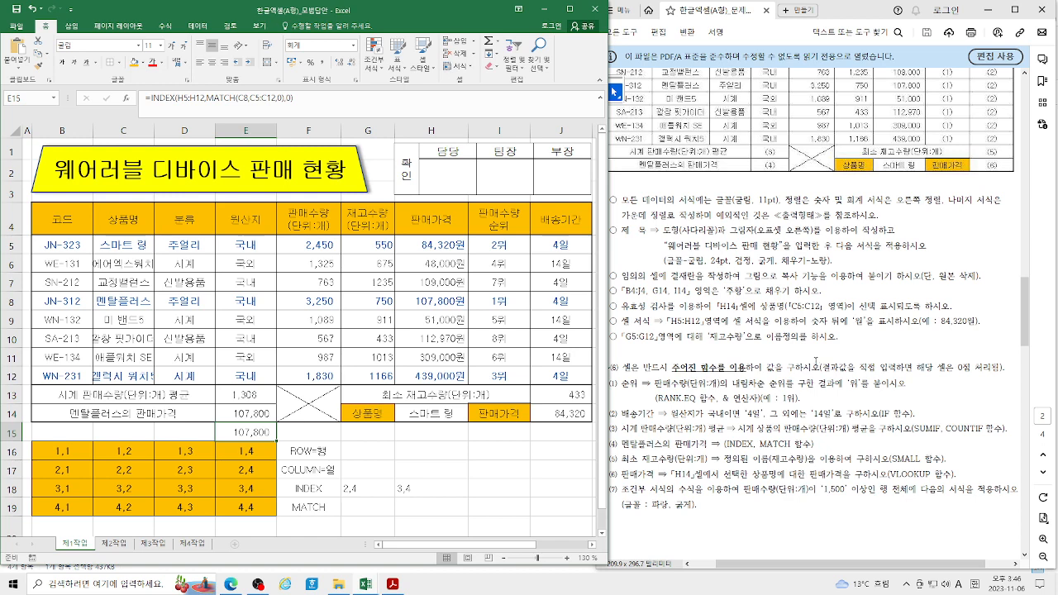
pyautogui.click(252, 413)
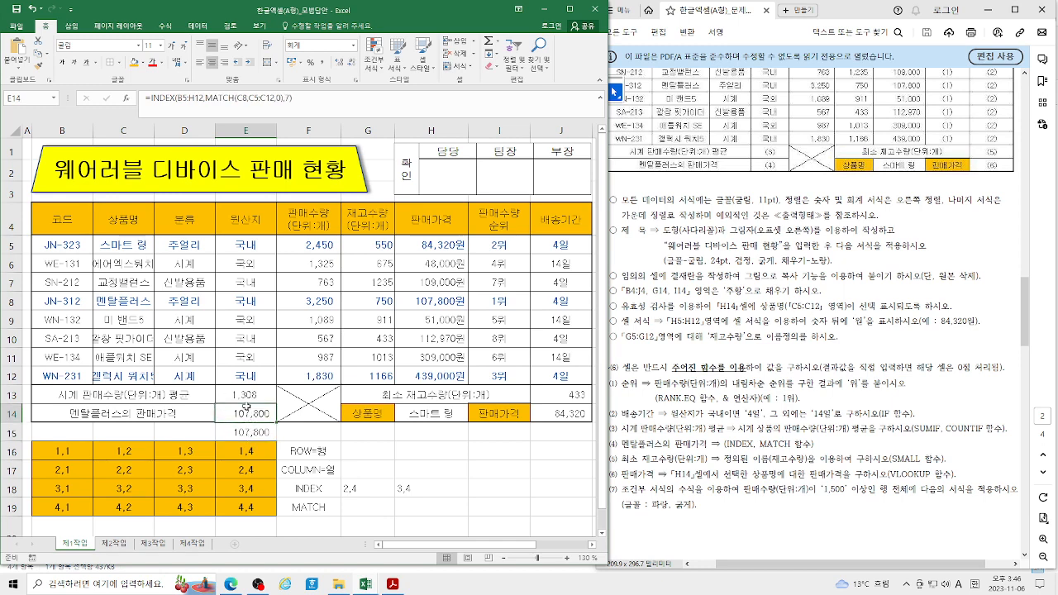